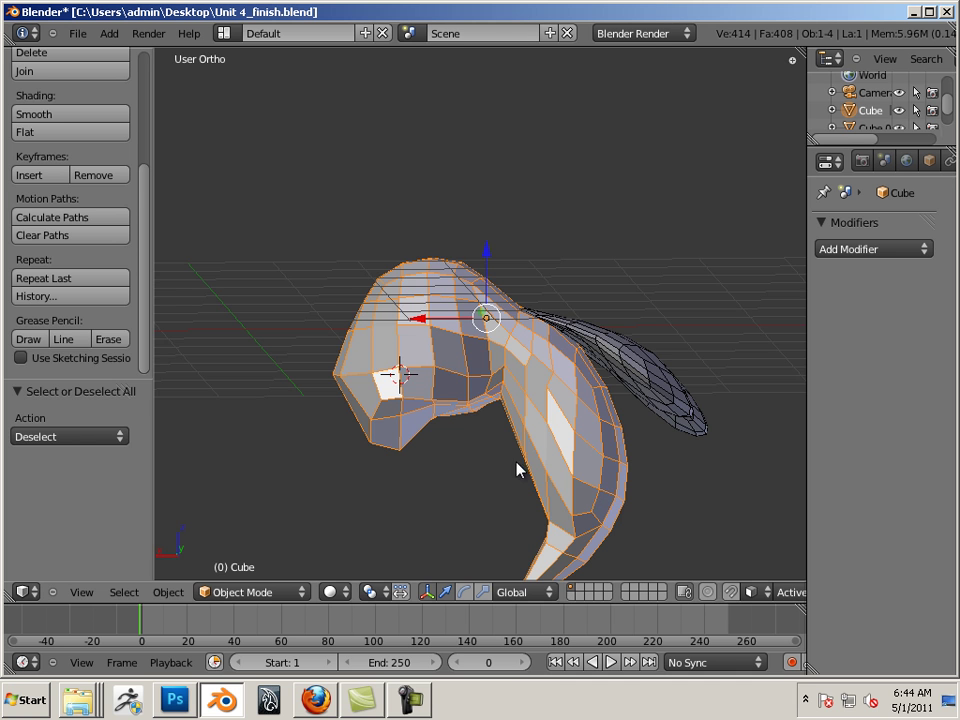
# Orbit and zoom around the bee model to inspect it from the front, above and below
pyautogui.moveTo(516, 467); pyautogui.dragTo(625, 450, button='middle')
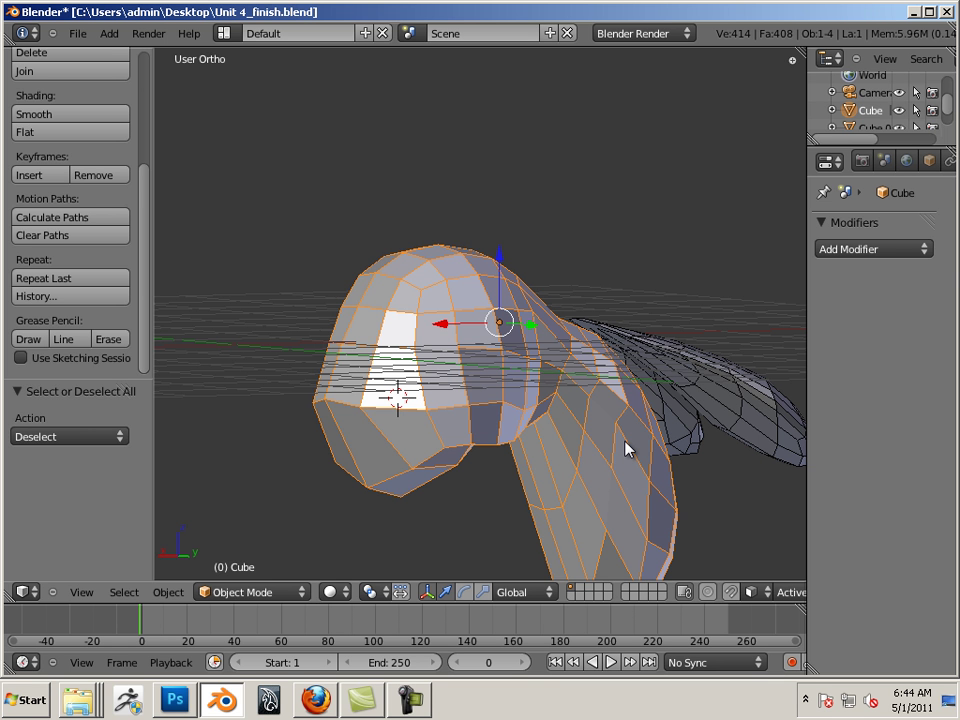
pyautogui.moveTo(669, 451)
pyautogui.mouseDown(button='middle')
pyautogui.moveTo(491, 512)
pyautogui.moveTo(373, 514)
pyautogui.moveTo(609, 500)
pyautogui.moveTo(671, 486)
pyautogui.moveTo(606, 435)
pyautogui.moveTo(706, 384)
pyautogui.moveTo(624, 386)
pyautogui.moveTo(840, 386)
pyautogui.moveTo(887, 465)
pyautogui.moveTo(905, 470)
pyautogui.moveTo(654, 444)
pyautogui.mouseUp(button='middle')
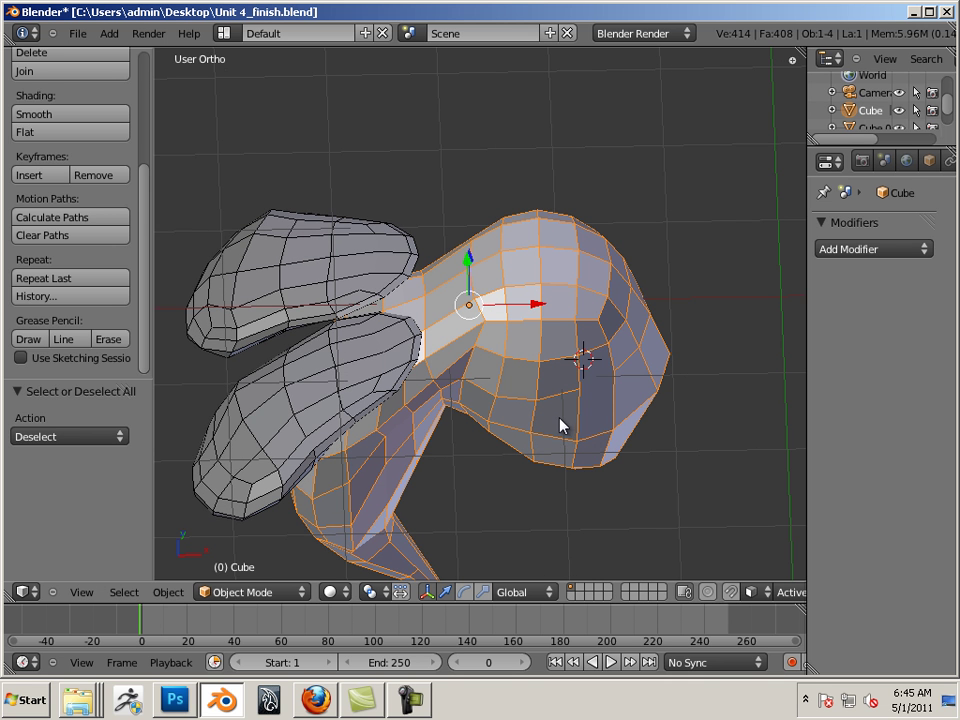
pyautogui.scroll(-5, 700, 450)
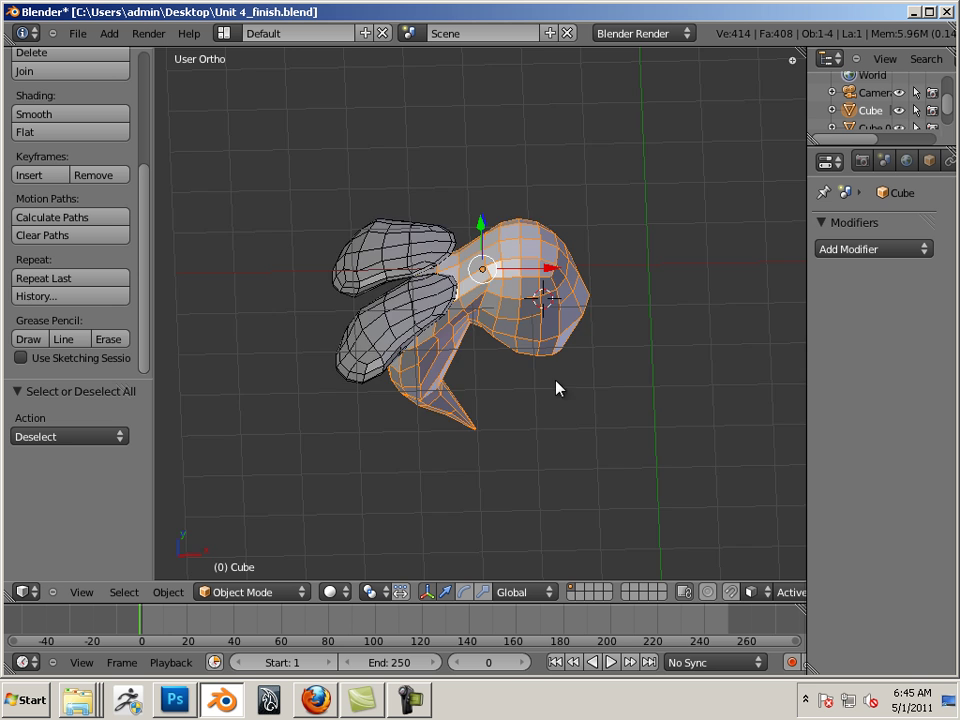
pyautogui.moveTo(557, 386); pyautogui.dragTo(498, 306, button='middle')
pyautogui.scroll(3, 515, 322)
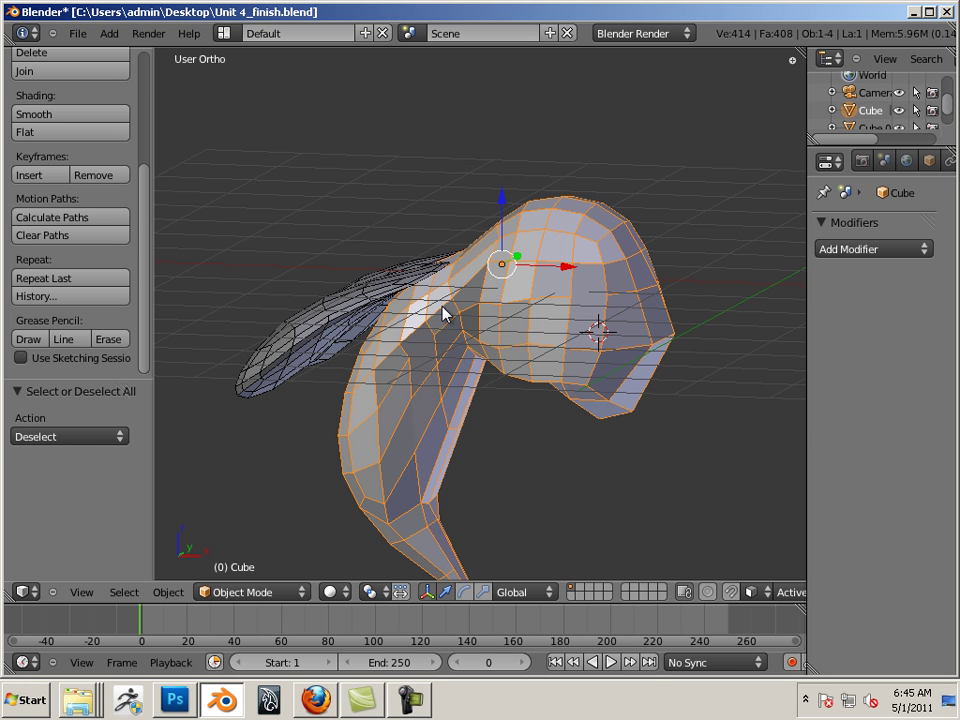
pyautogui.moveTo(444, 313); pyautogui.dragTo(500, 372, button='middle')
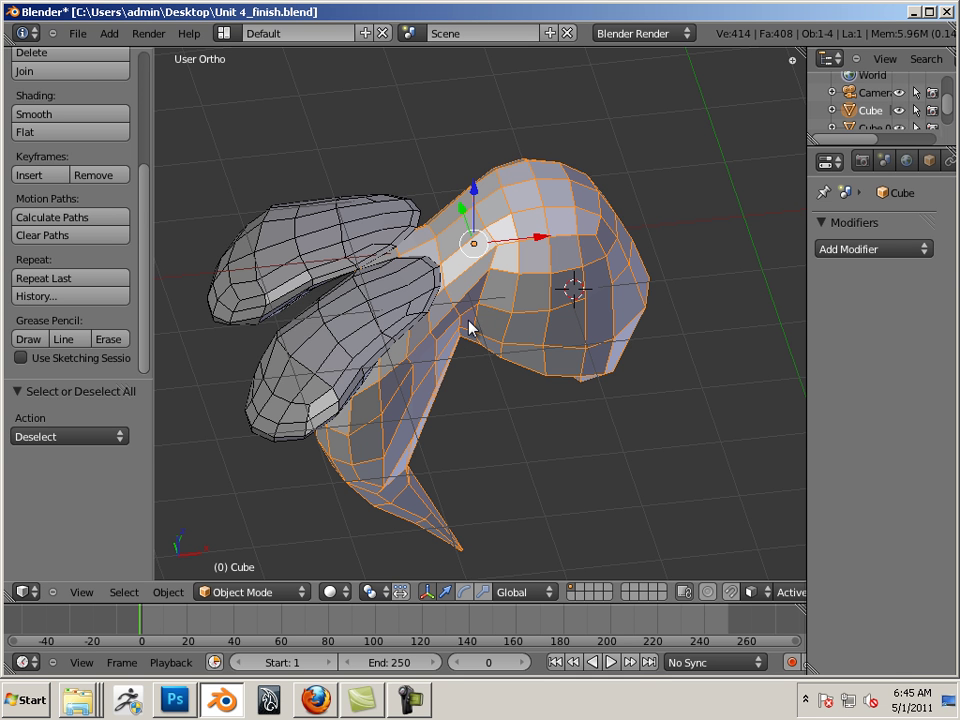
pyautogui.moveTo(469, 326); pyautogui.dragTo(706, 412, button='middle')
pyautogui.scroll(4, 664, 420)
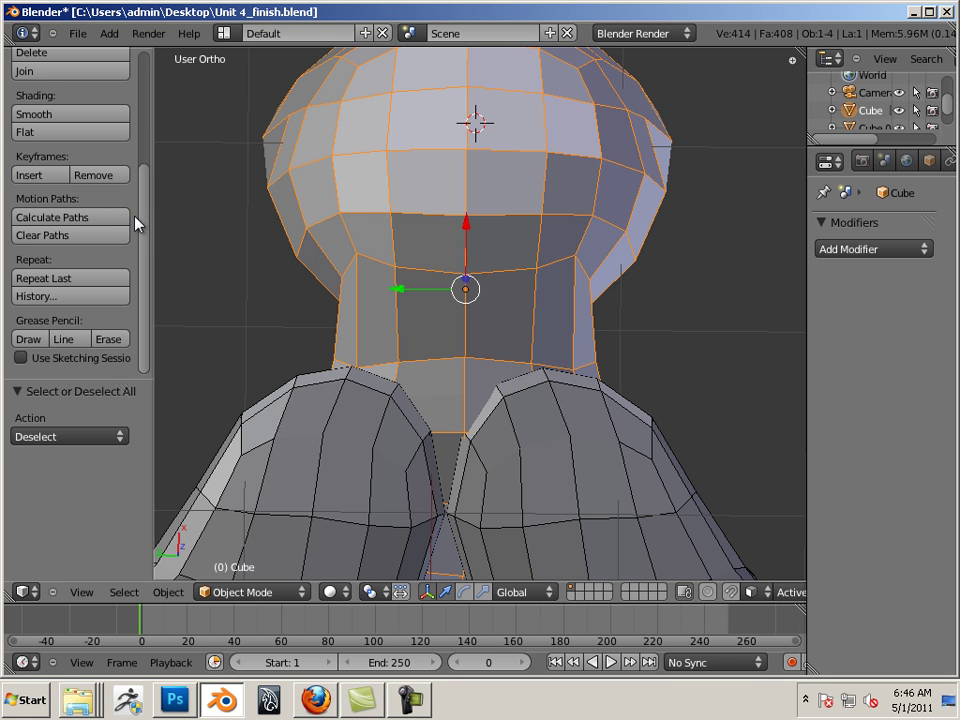
pyautogui.moveTo(146, 236); pyautogui.dragTo(141, 118)
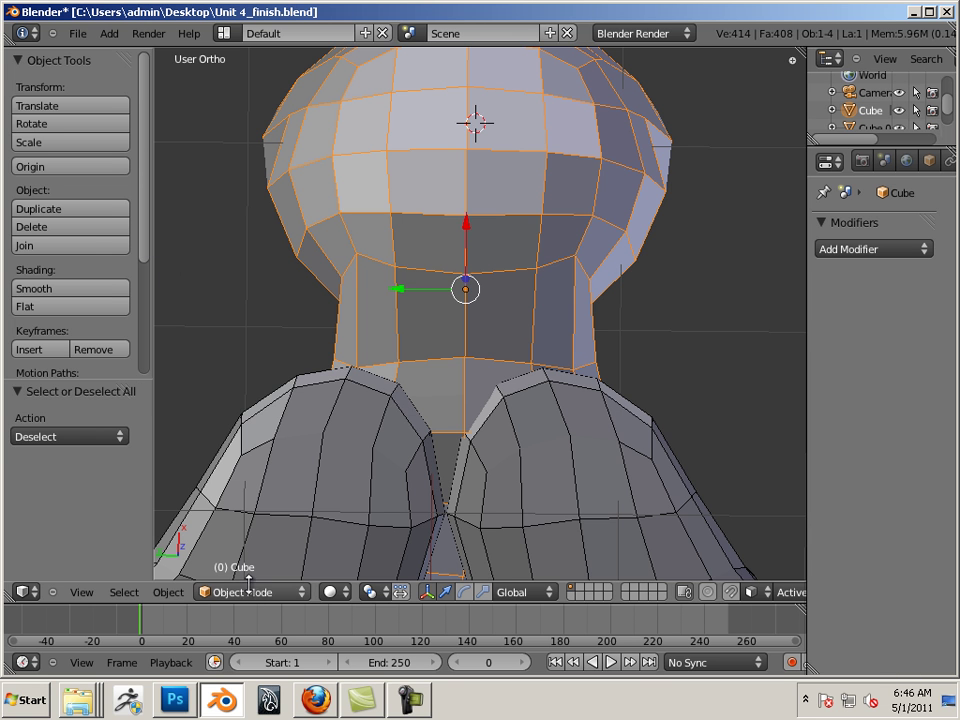
# Switch the bee model into Sculpt Mode and enlarge the brush
pyautogui.click(279, 594)
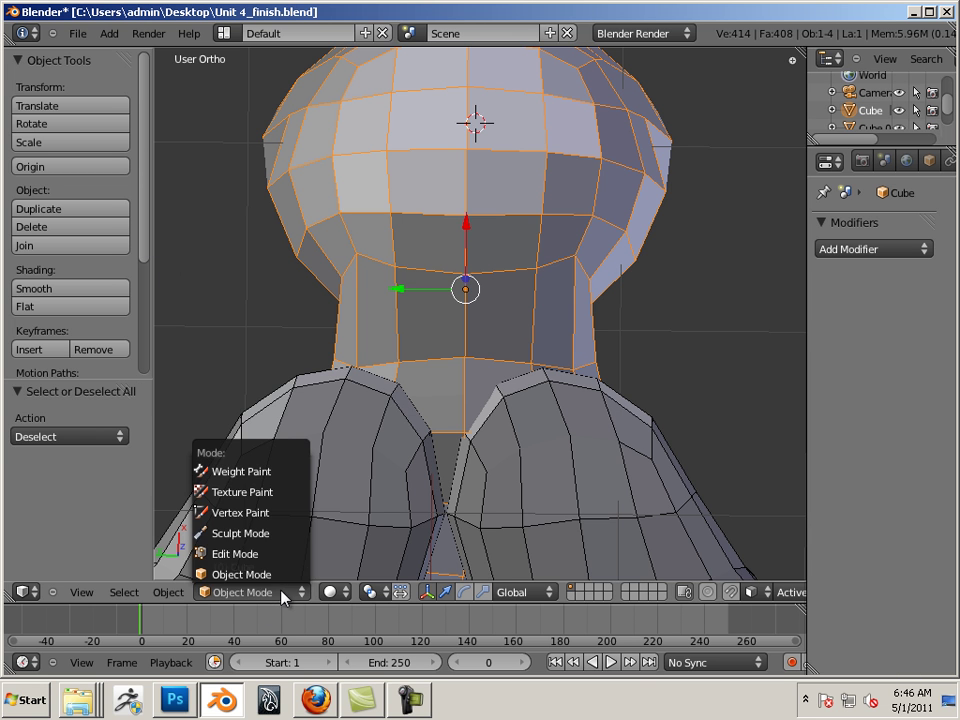
pyautogui.click(272, 536)
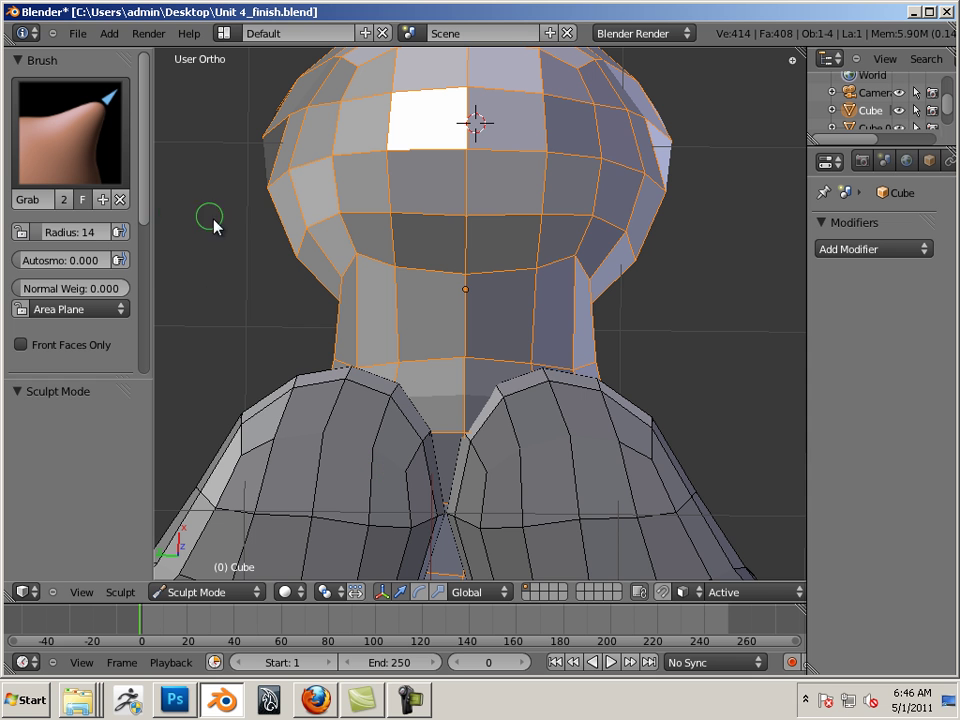
pyautogui.press(']')
pyautogui.press(']')
pyautogui.press(']')
pyautogui.press(']')
pyautogui.press(']')
pyautogui.press(']')
pyautogui.press(']')
pyautogui.press(']')
pyautogui.press(']')
pyautogui.press(']')
pyautogui.press(']')
pyautogui.press(']')
pyautogui.press(']')
pyautogui.press(']')
pyautogui.press(']')
pyautogui.press(']')
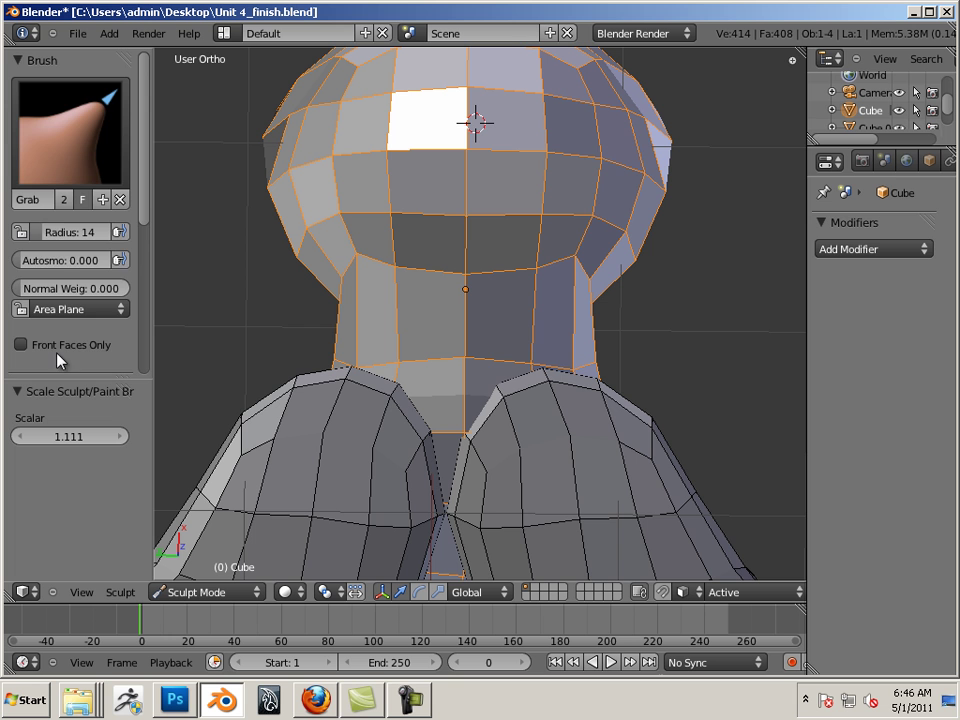
# Grab the neck narrower with Y-axis symmetry, then shrink the brush by 0.9
pyautogui.moveTo(65, 232)
pyautogui.mouseDown()
pyautogui.moveTo(100, 232)
pyautogui.moveTo(147, 213)
pyautogui.mouseUp()
pyautogui.scroll(-1, 152, 230)
pyautogui.scroll(-5, 152, 230)
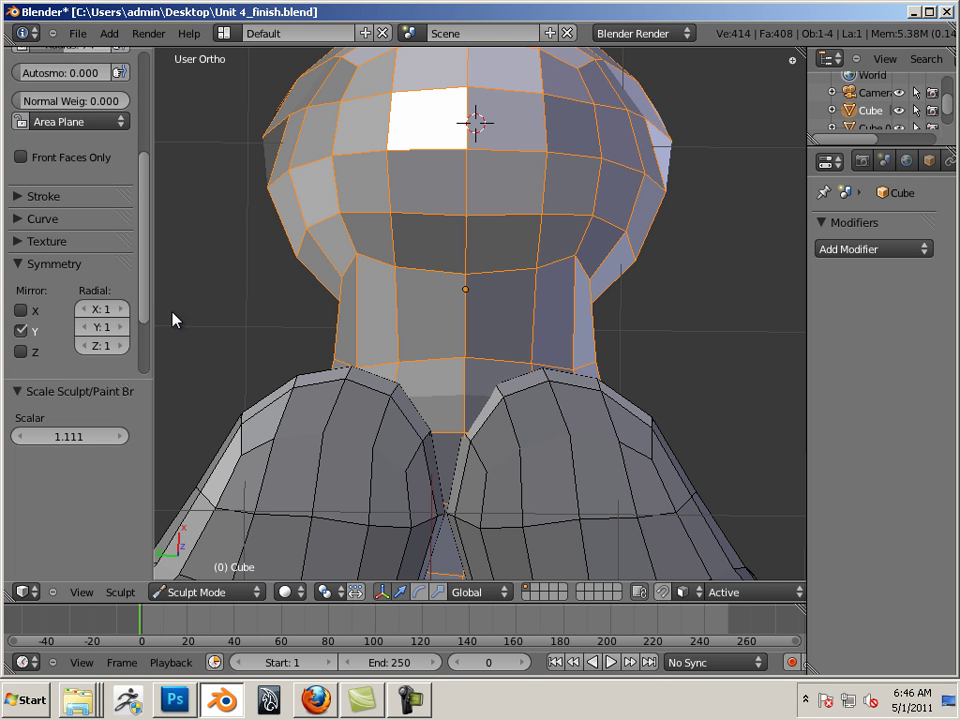
pyautogui.moveTo(590, 382)
pyautogui.mouseDown()
pyautogui.moveTo(574, 380)
pyautogui.moveTo(591, 366)
pyautogui.mouseUp()
pyautogui.moveTo(703, 370)
pyautogui.mouseDown(button='middle')
pyautogui.moveTo(429, 240)
pyautogui.moveTo(463, 246)
pyautogui.moveTo(493, 163)
pyautogui.moveTo(464, 131)
pyautogui.moveTo(484, 208)
pyautogui.mouseUp(button='middle')
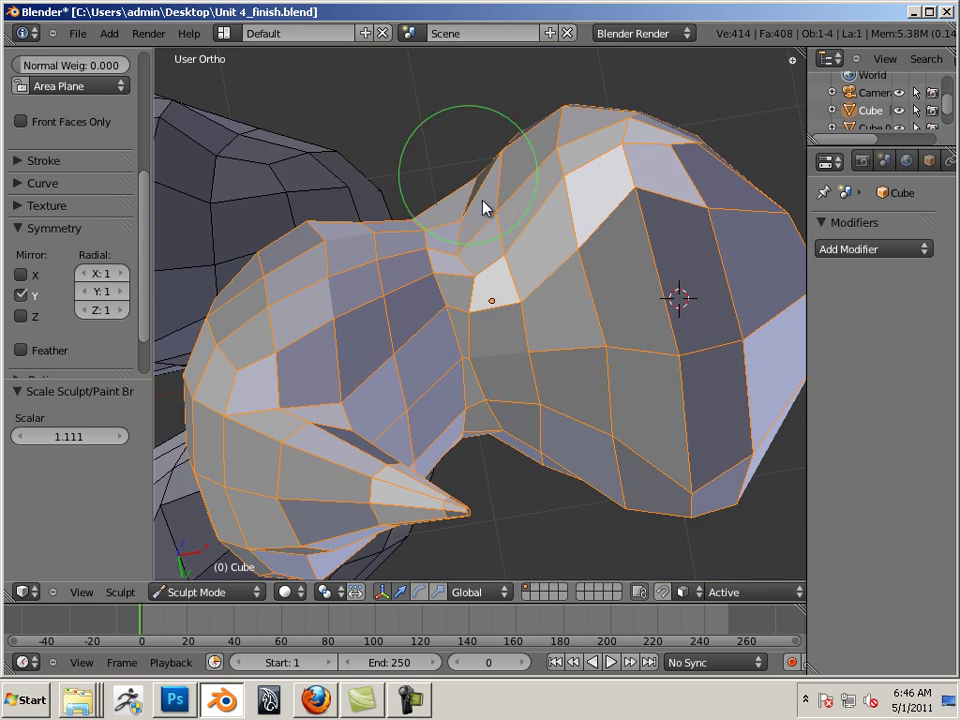
pyautogui.moveTo(500, 405); pyautogui.dragTo(504, 401)
pyautogui.press('[')
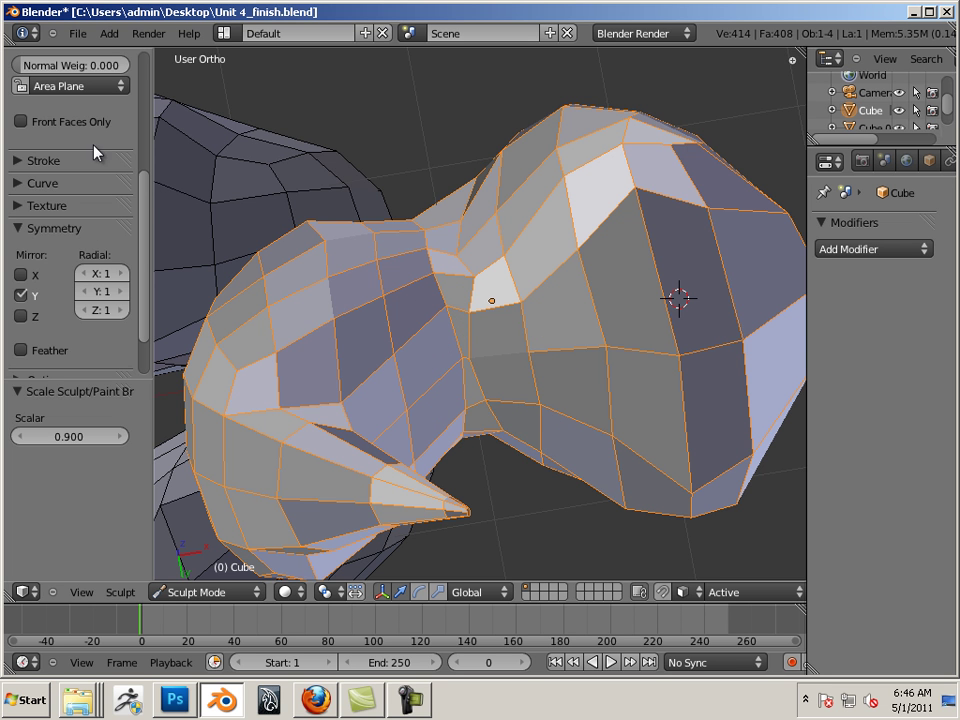
pyautogui.scroll(5, 145, 205)
# Smooth the faces where the neck joins the head, then return to the Grab brush
pyautogui.click(74, 95)
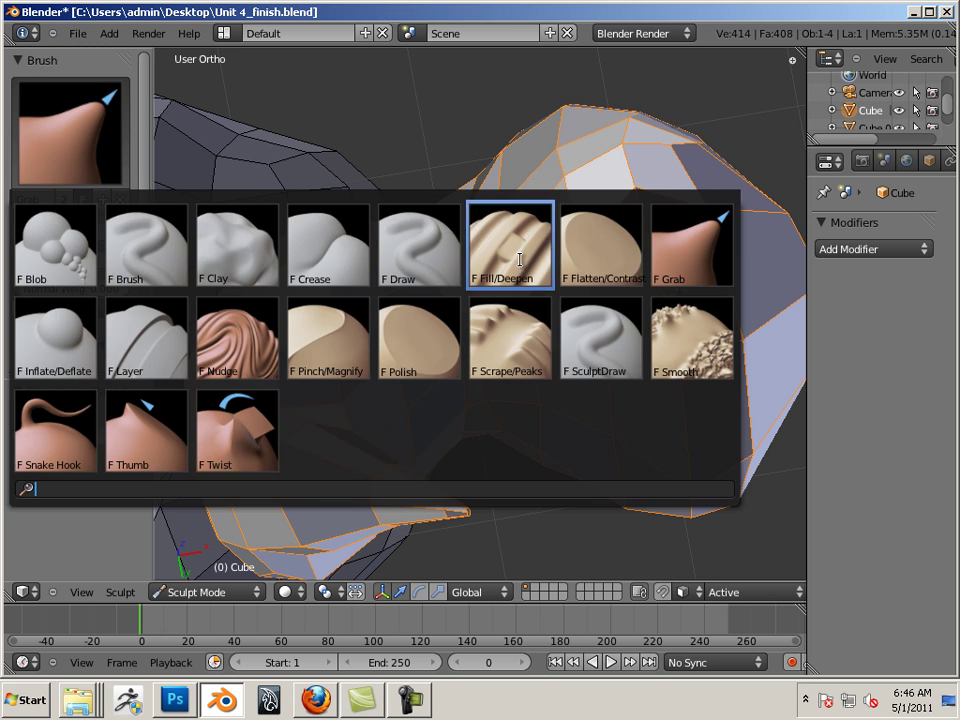
pyautogui.click(695, 339)
pyautogui.click(471, 314)
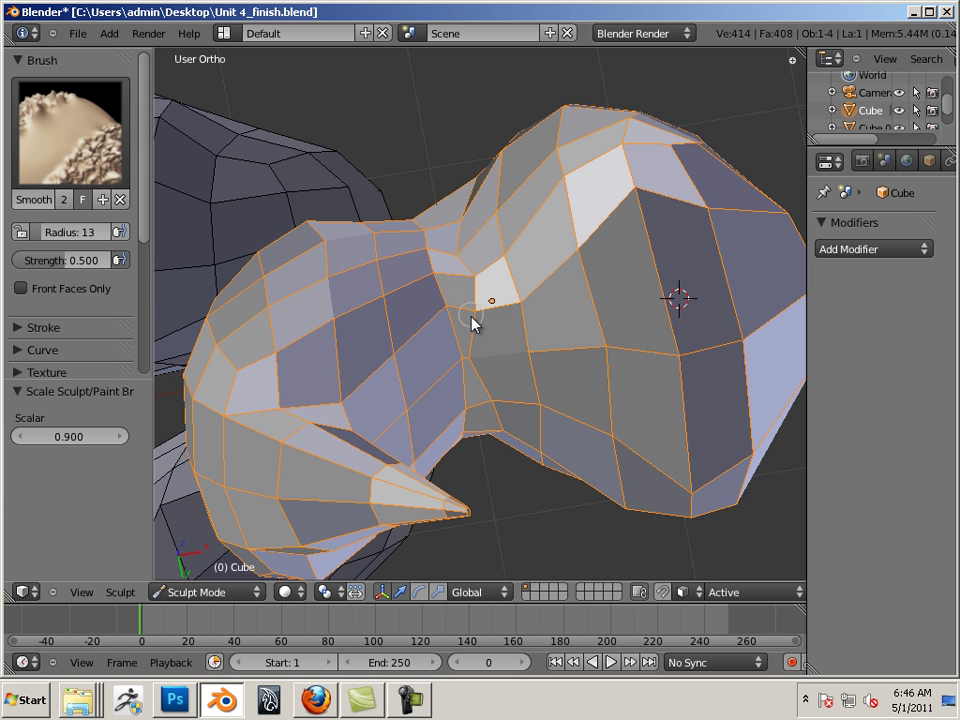
pyautogui.click(457, 259)
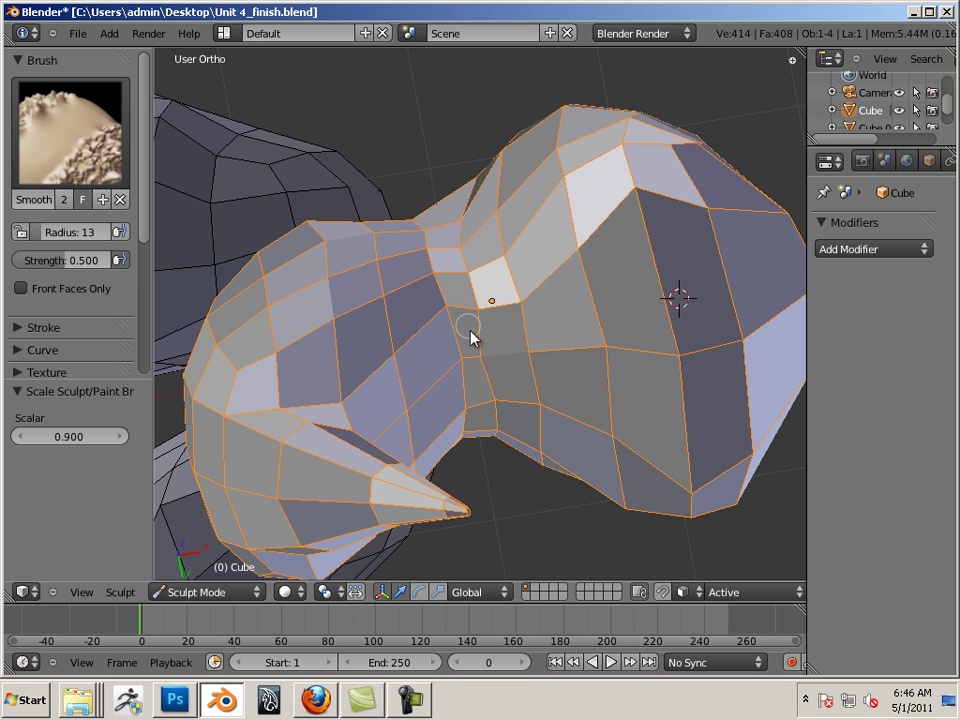
pyautogui.moveTo(471, 338); pyautogui.dragTo(512, 308, button='middle')
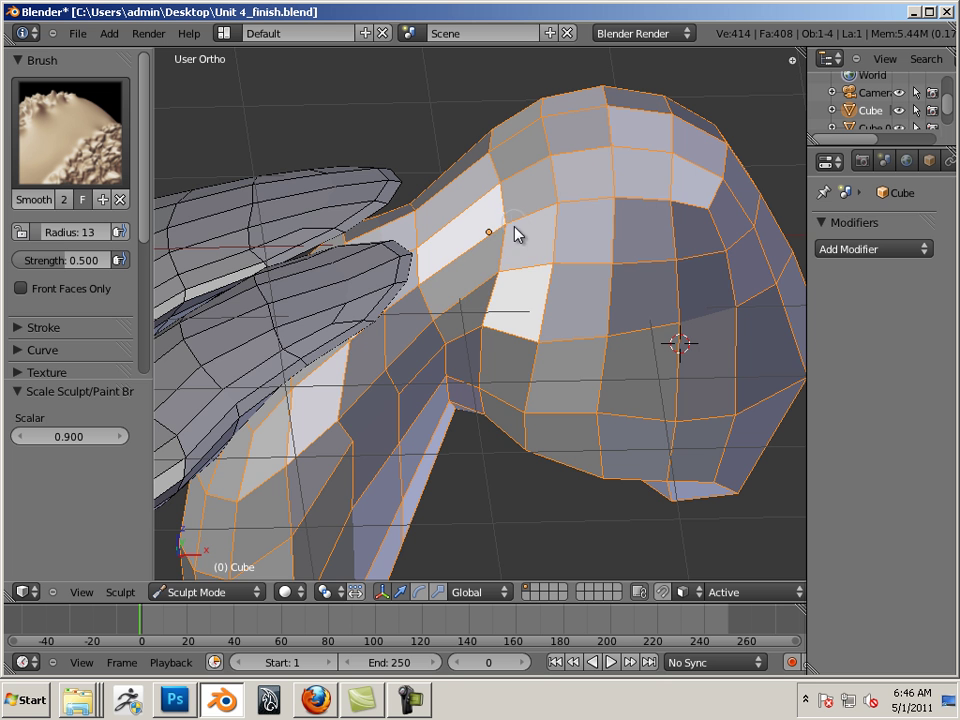
pyautogui.moveTo(504, 229); pyautogui.dragTo(517, 266, button='middle')
pyautogui.moveTo(517, 266)
pyautogui.mouseDown()
pyautogui.moveTo(515, 220)
pyautogui.moveTo(505, 228)
pyautogui.moveTo(482, 180)
pyautogui.mouseUp()
pyautogui.moveTo(482, 187); pyautogui.dragTo(410, 308, button='middle')
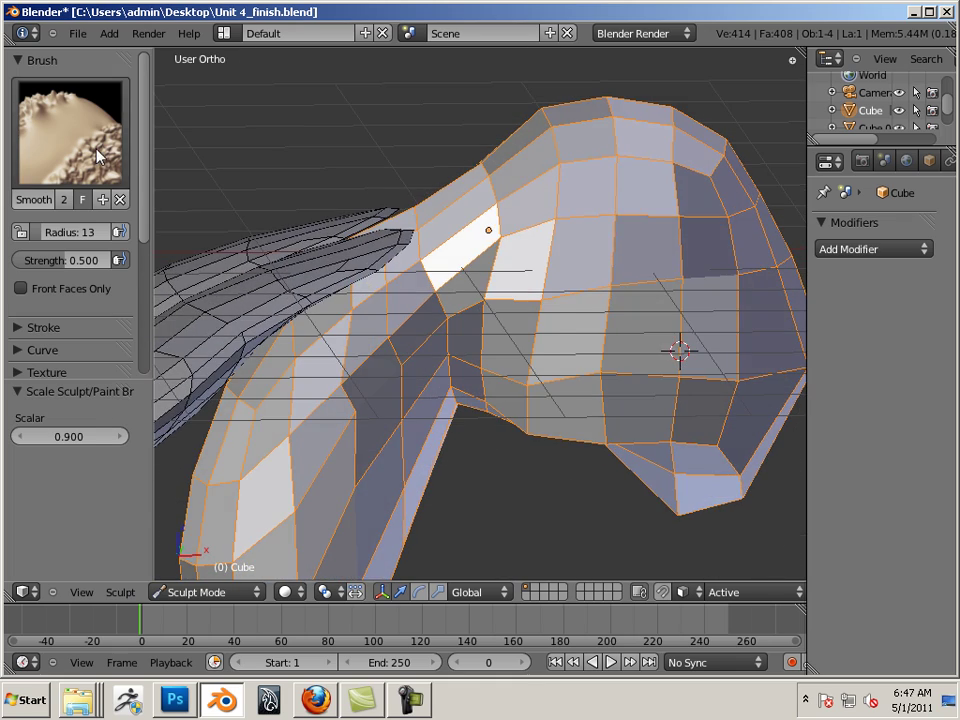
pyautogui.click(72, 118)
pyautogui.click(670, 255)
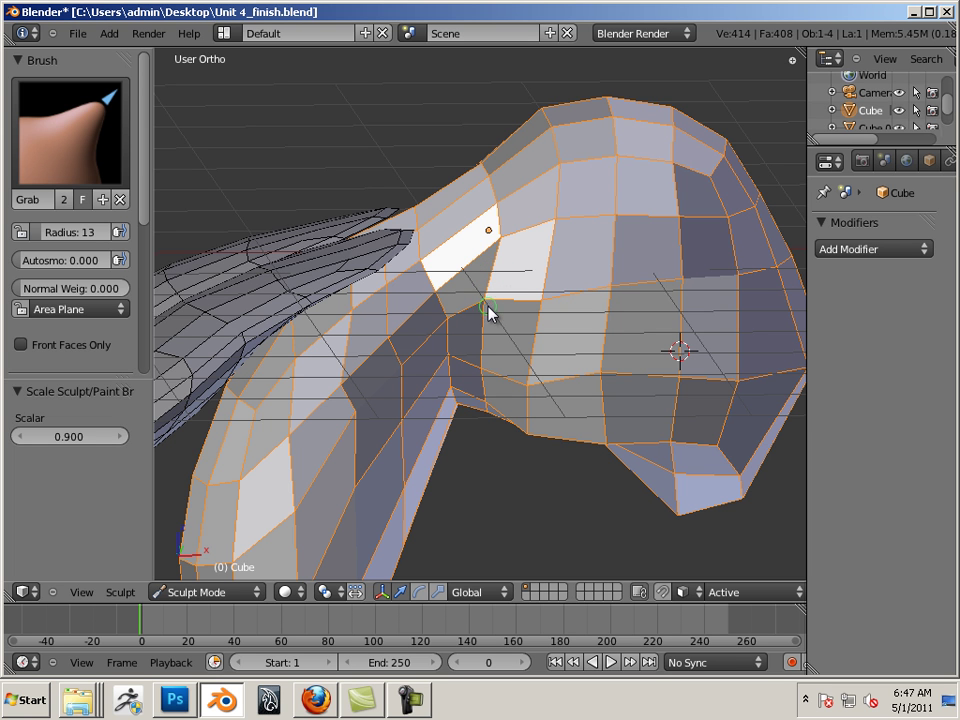
# Set the Grab brush radius to 4 and pull the bright face's corner down-left into a point
pyautogui.moveTo(484, 306); pyautogui.dragTo(455, 322)
pyautogui.press('f')
pyautogui.click(489, 274)
pyautogui.moveTo(500, 237)
pyautogui.mouseDown()
pyautogui.moveTo(440, 290)
pyautogui.moveTo(444, 283)
pyautogui.mouseUp()
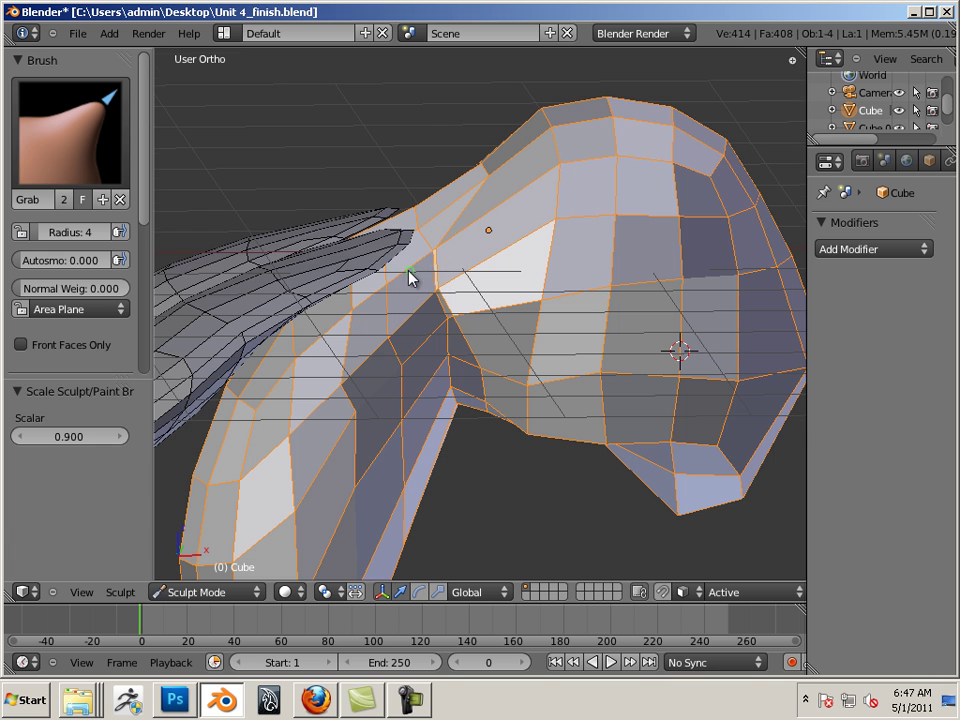
pyautogui.moveTo(411, 274); pyautogui.dragTo(497, 243, button='middle')
pyautogui.moveTo(497, 243)
pyautogui.mouseDown()
pyautogui.moveTo(430, 284)
pyautogui.moveTo(478, 194)
pyautogui.moveTo(452, 236)
pyautogui.mouseUp()
# Pull the bright face's upper-left and lower-left vertices further left
pyautogui.moveTo(455, 235); pyautogui.dragTo(587, 272, button='middle')
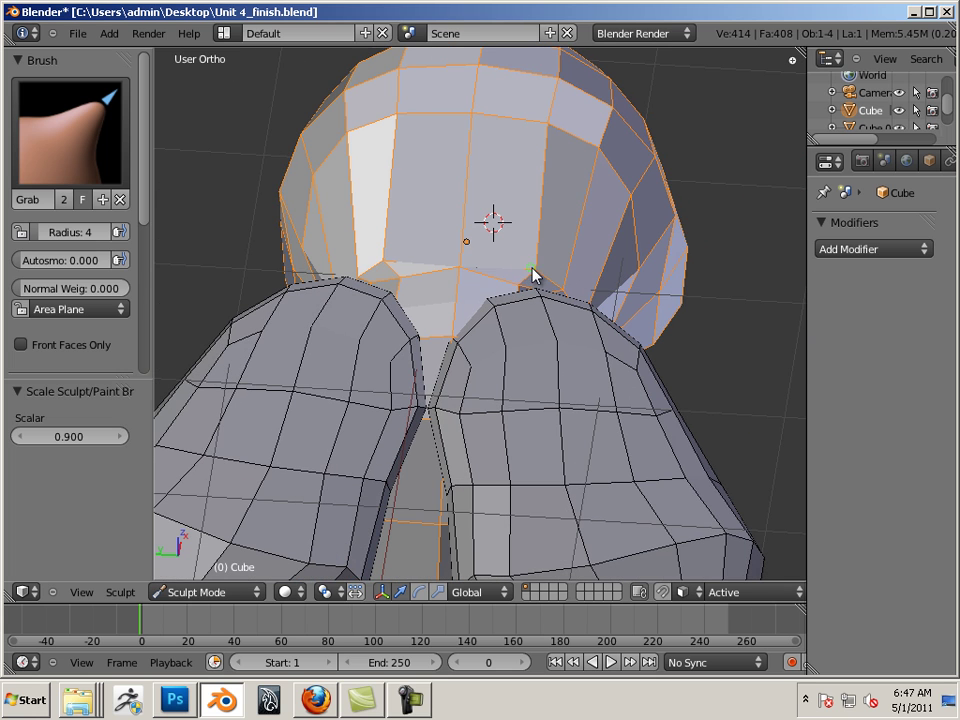
pyautogui.moveTo(535, 277)
pyautogui.mouseDown(button='middle')
pyautogui.moveTo(514, 285)
pyautogui.moveTo(557, 289)
pyautogui.moveTo(375, 176)
pyautogui.moveTo(465, 274)
pyautogui.mouseUp(button='middle')
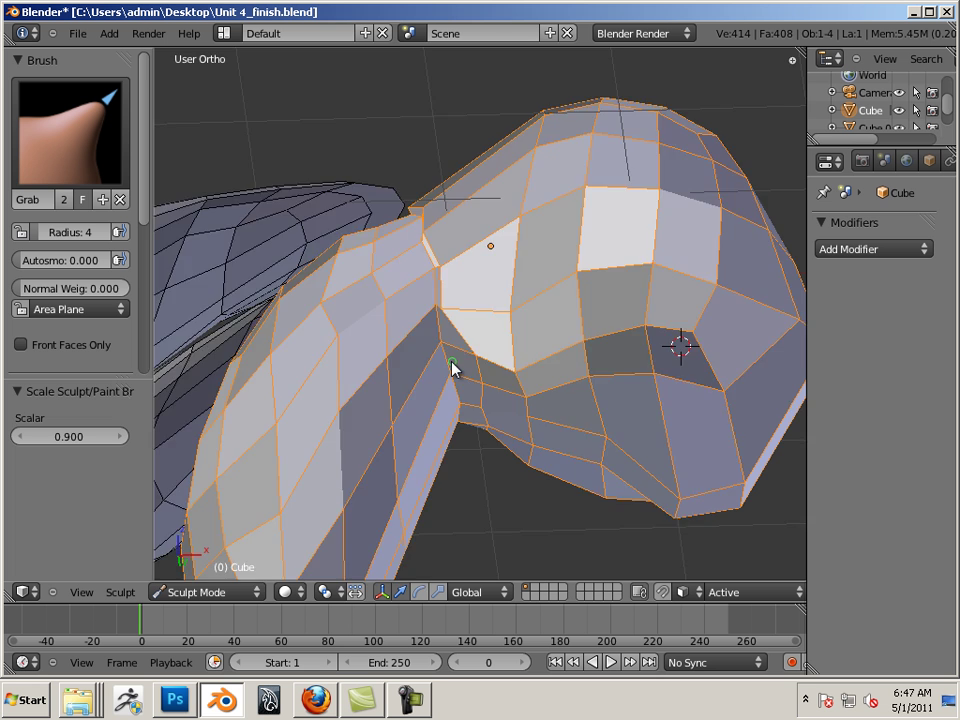
pyautogui.moveTo(454, 369)
pyautogui.mouseDown(button='middle')
pyautogui.moveTo(465, 268)
pyautogui.moveTo(487, 282)
pyautogui.mouseUp(button='middle')
pyautogui.moveTo(485, 282); pyautogui.dragTo(452, 274)
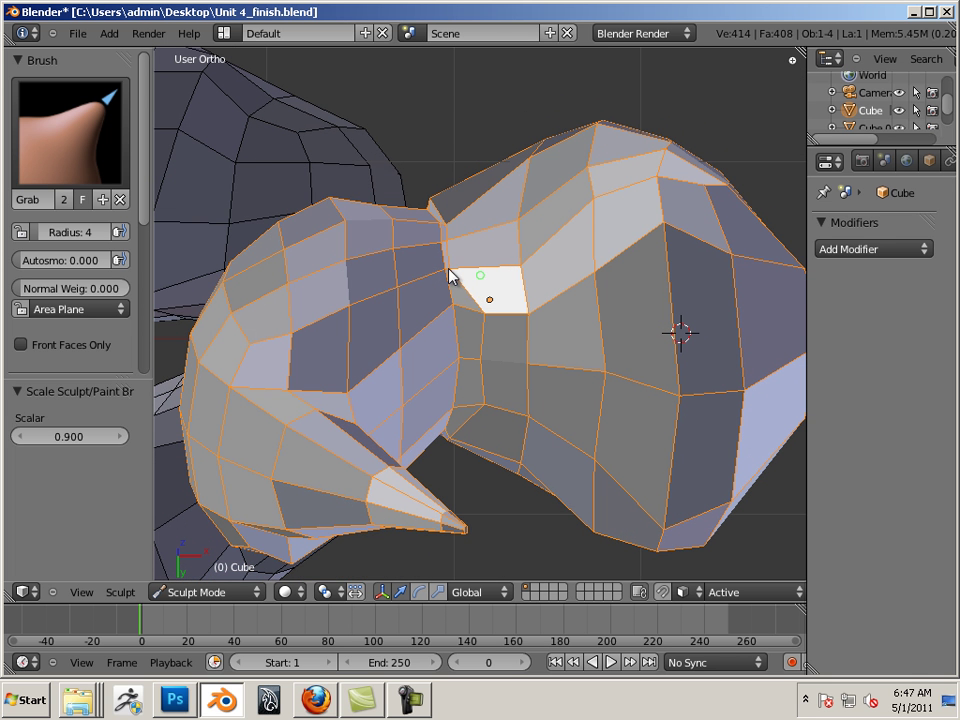
pyautogui.moveTo(486, 318); pyautogui.dragTo(457, 316)
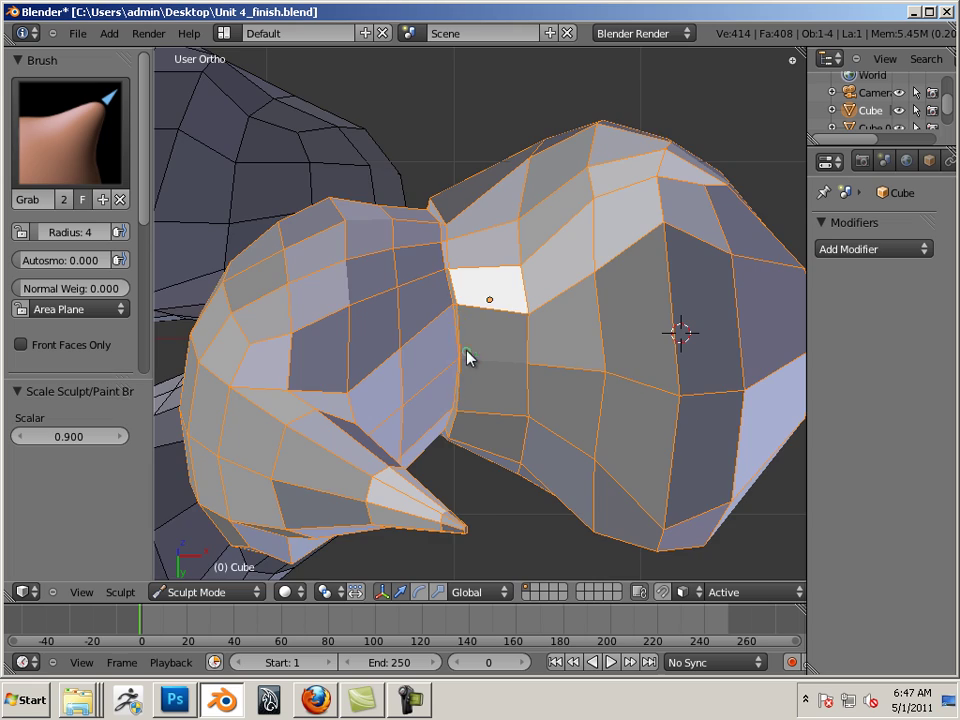
pyautogui.moveTo(467, 358)
pyautogui.mouseDown(button='middle')
pyautogui.moveTo(472, 427)
pyautogui.moveTo(504, 411)
pyautogui.moveTo(493, 429)
pyautogui.moveTo(446, 321)
pyautogui.moveTo(447, 233)
pyautogui.moveTo(482, 300)
pyautogui.moveTo(435, 212)
pyautogui.mouseUp(button='middle')
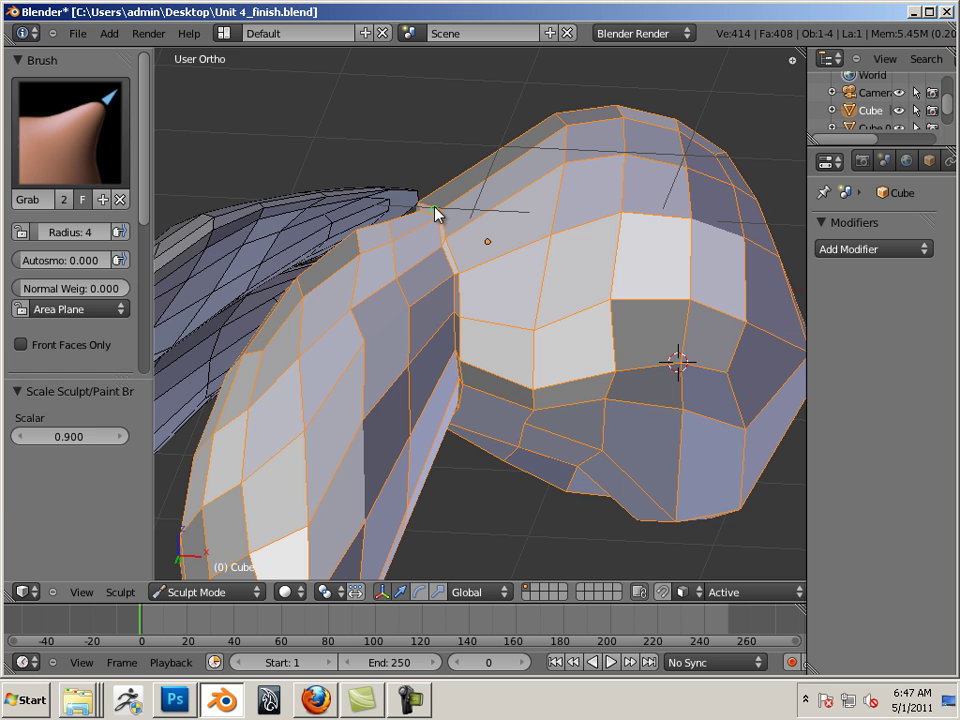
# Smooth beside the neck join with the Smooth brush at radius 11 and strength 0.029
pyautogui.click(103, 148)
pyautogui.click(692, 337)
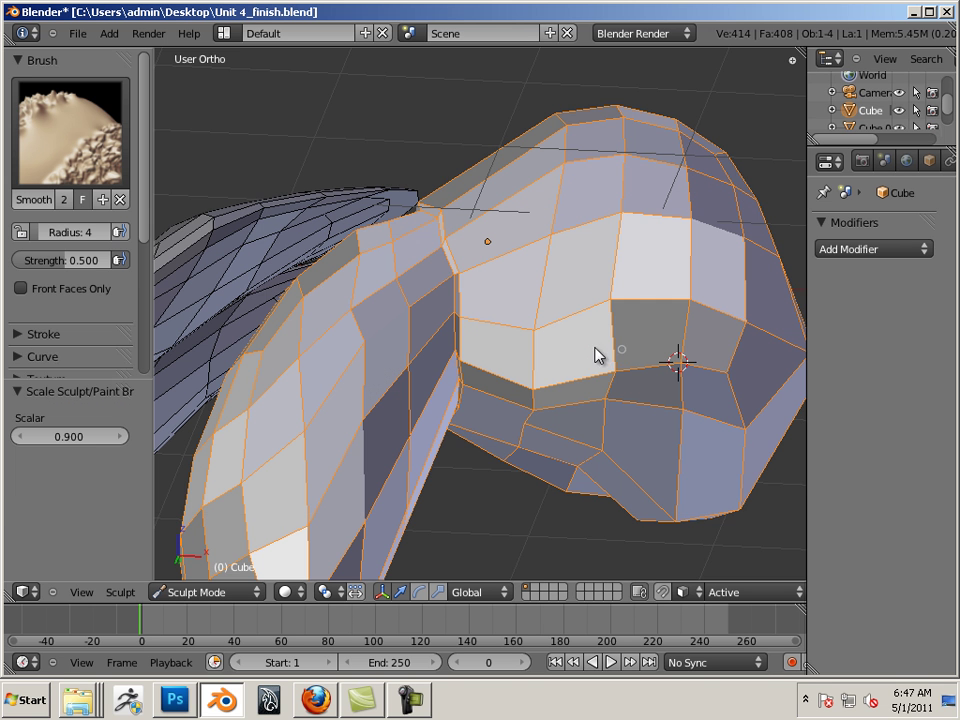
pyautogui.press(']')
pyautogui.press(']')
pyautogui.press(']')
pyautogui.press(']')
pyautogui.press(']')
pyautogui.press(']')
pyautogui.press(']')
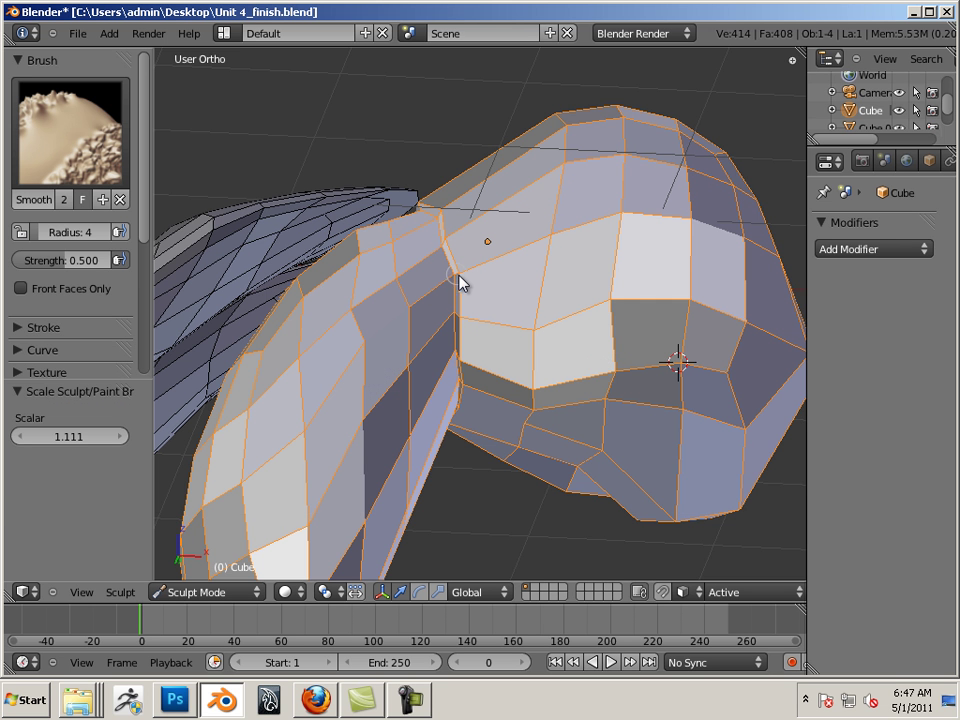
pyautogui.moveTo(460, 275)
pyautogui.mouseDown()
pyautogui.moveTo(500, 262)
pyautogui.moveTo(453, 290)
pyautogui.mouseUp()
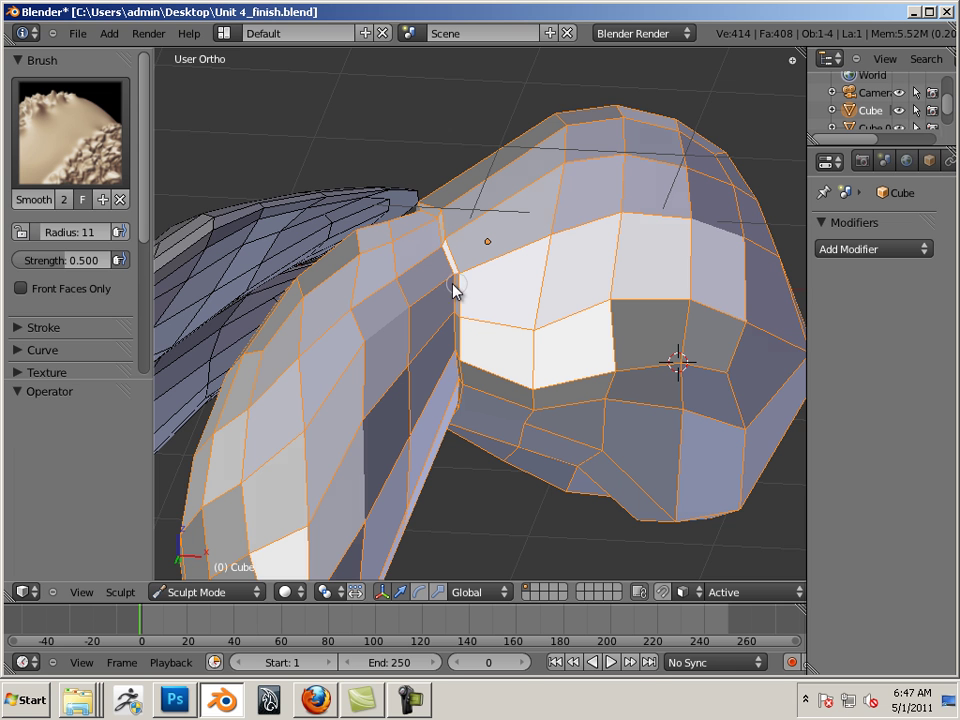
pyautogui.moveTo(63, 264); pyautogui.dragTo(27, 260)
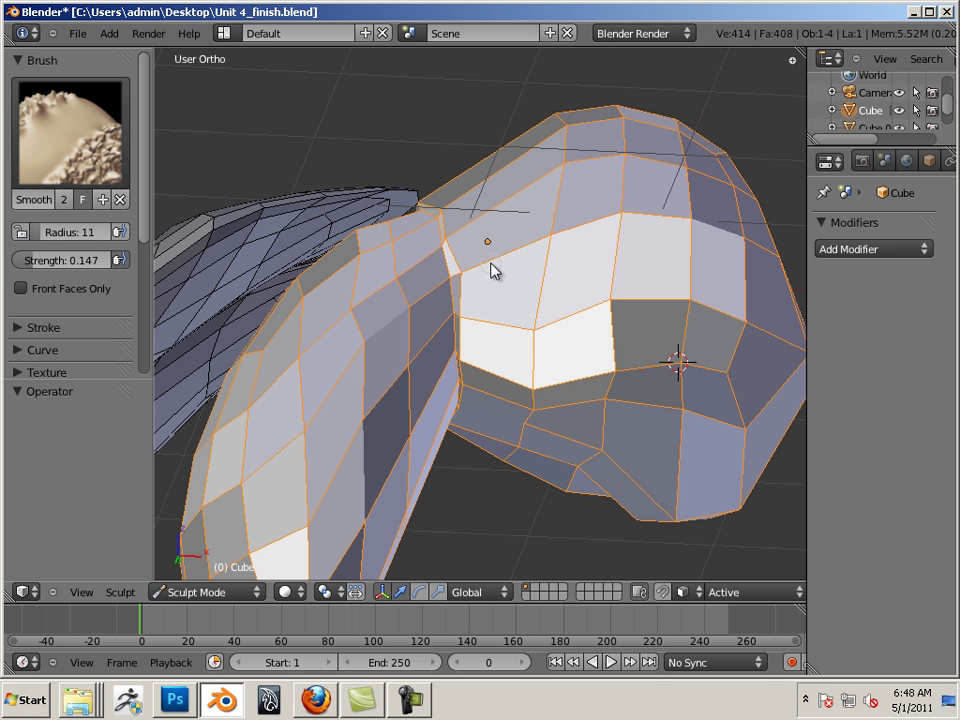
pyautogui.moveTo(48, 264); pyautogui.dragTo(20, 260)
pyautogui.moveTo(452, 278); pyautogui.dragTo(463, 279)
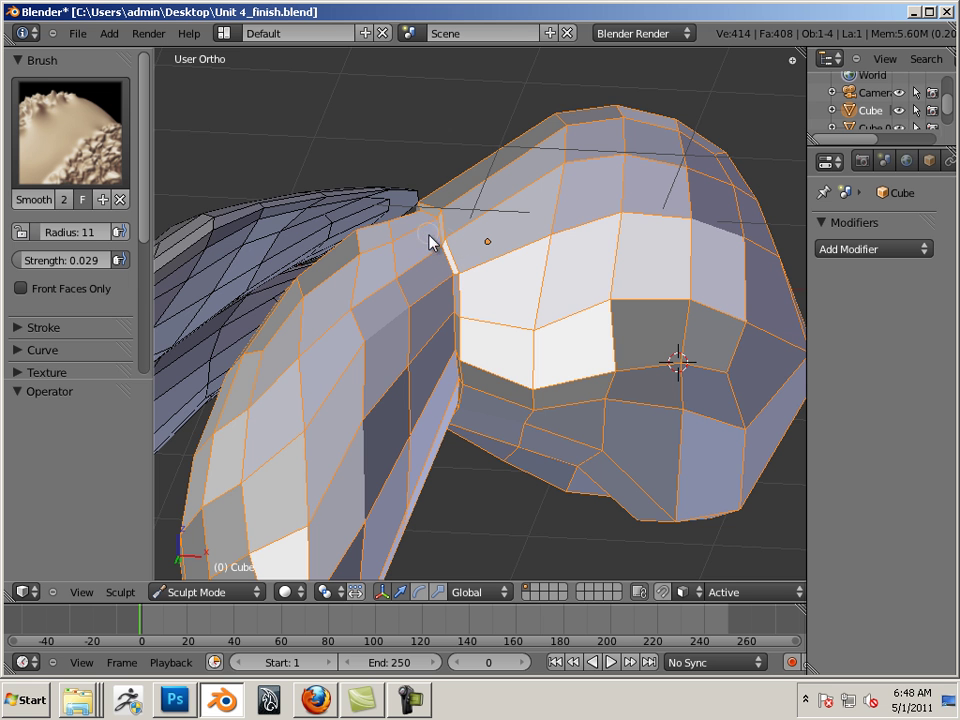
# Inspect the head from several angles, then switch back to the Grab brush
pyautogui.moveTo(439, 244)
pyautogui.mouseDown(button='middle')
pyautogui.moveTo(469, 276)
pyautogui.moveTo(432, 247)
pyautogui.mouseUp(button='middle')
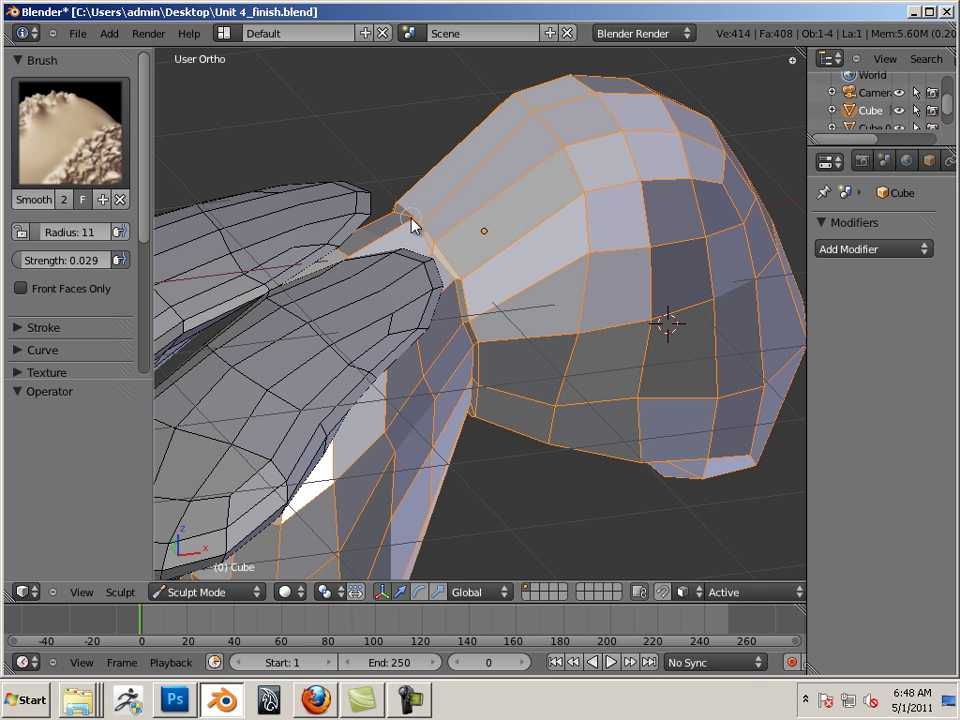
pyautogui.moveTo(425, 238); pyautogui.dragTo(439, 153, button='middle')
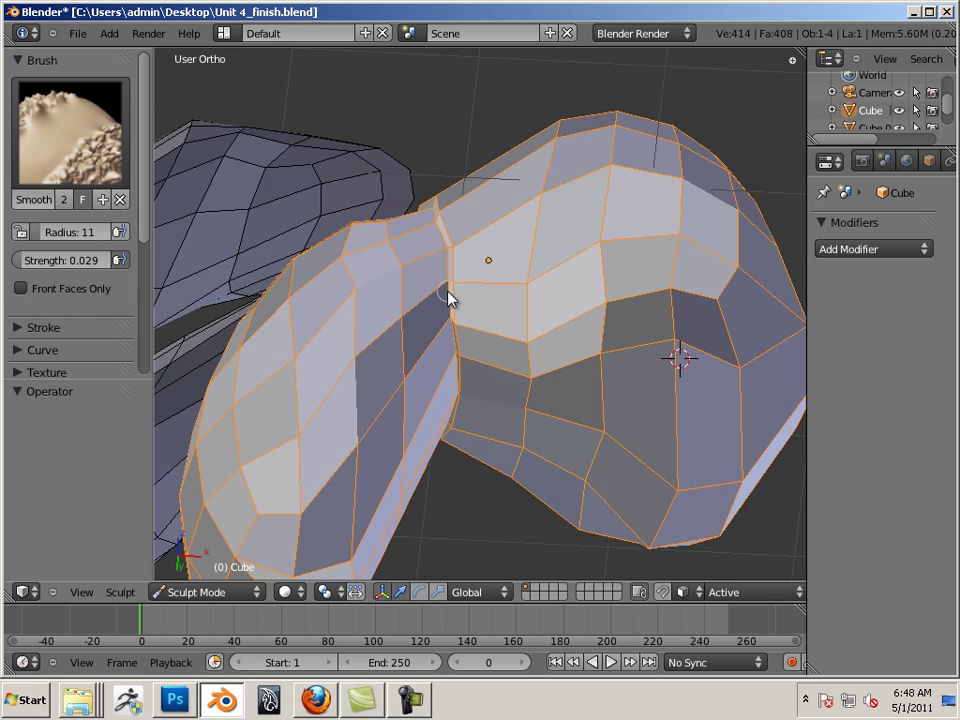
pyautogui.moveTo(456, 330); pyautogui.dragTo(456, 280, button='middle')
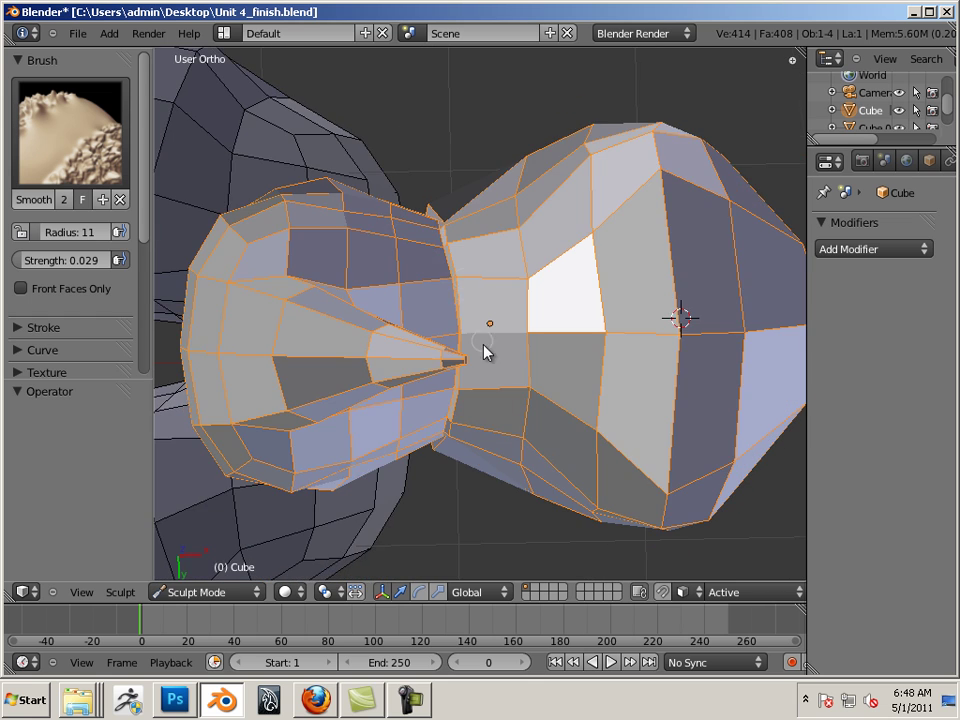
pyautogui.moveTo(485, 352); pyautogui.dragTo(466, 311, button='middle')
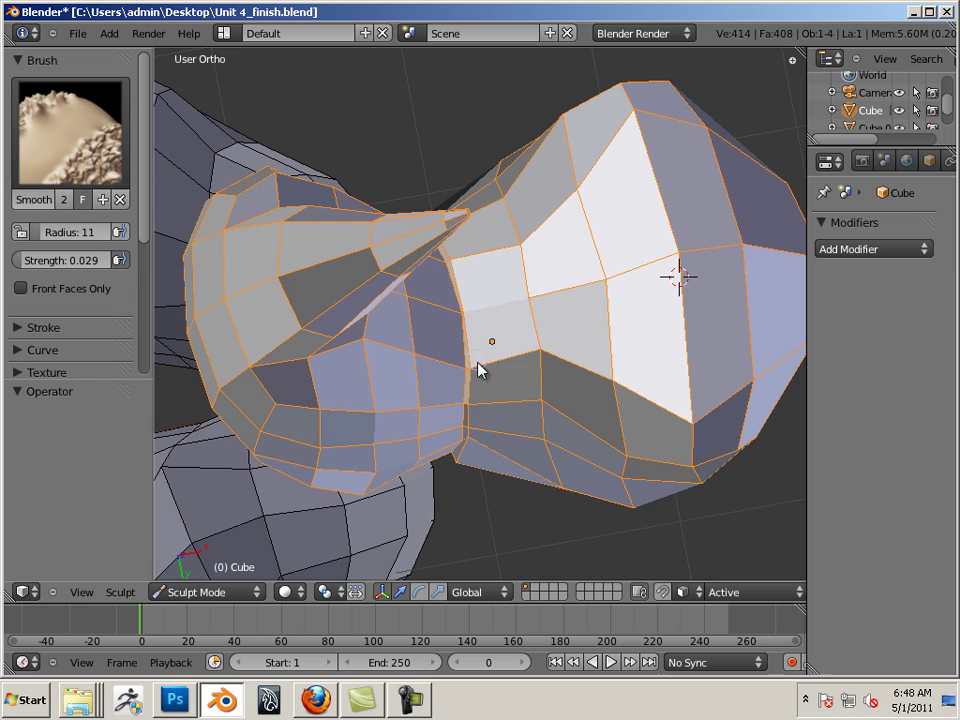
pyautogui.moveTo(463, 403); pyautogui.dragTo(448, 386, button='middle')
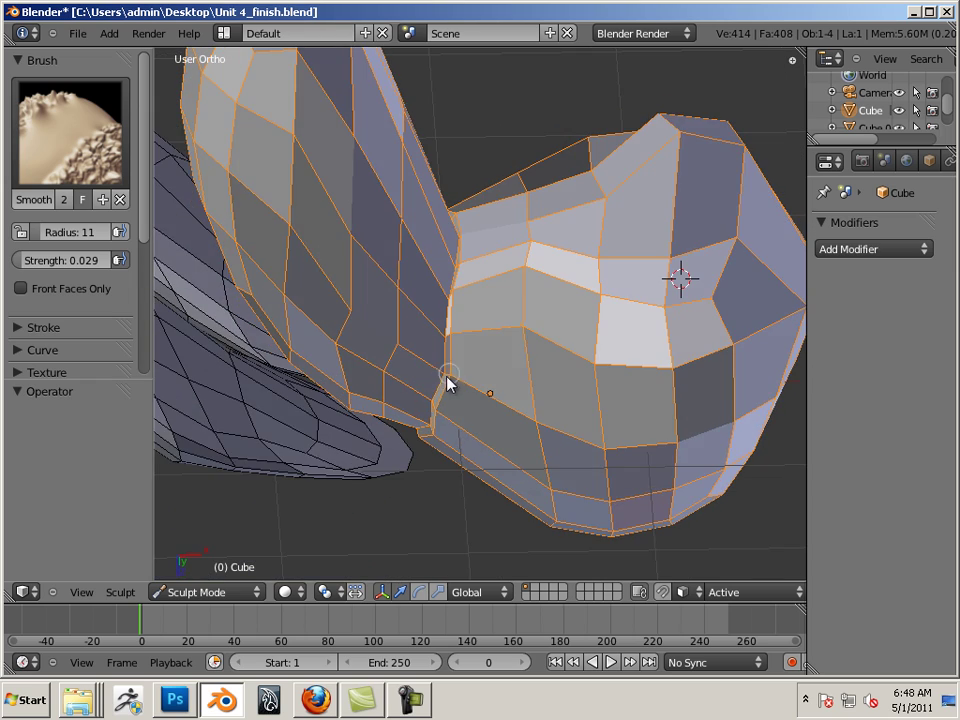
pyautogui.moveTo(435, 510)
pyautogui.mouseDown(button='middle')
pyautogui.moveTo(422, 193)
pyautogui.moveTo(439, 199)
pyautogui.moveTo(400, 200)
pyautogui.mouseUp(button='middle')
pyautogui.click(70, 130)
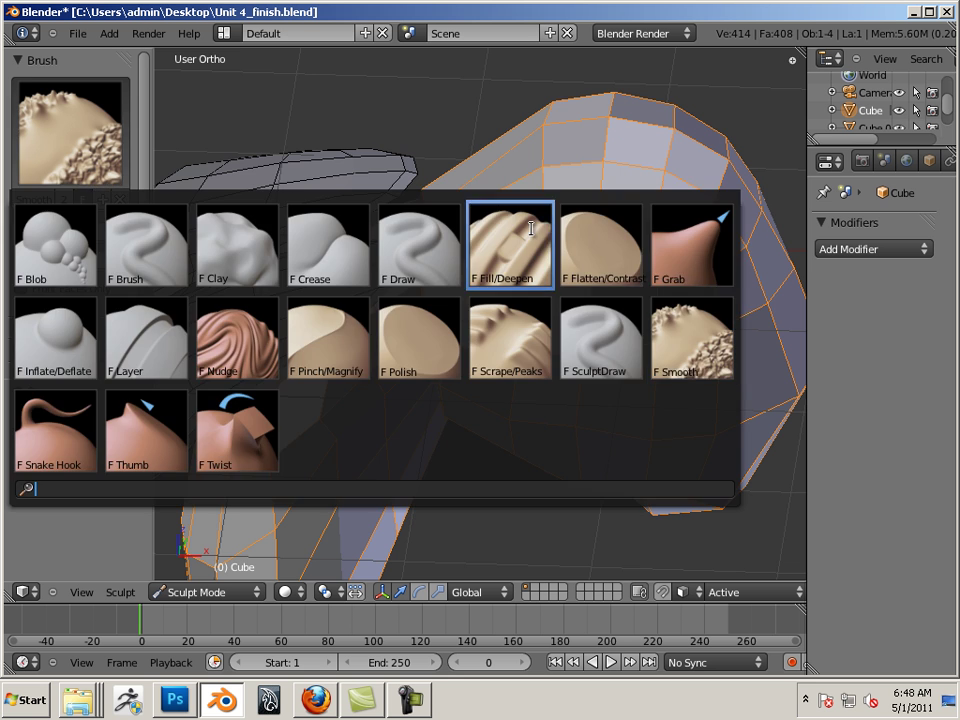
pyautogui.click(725, 256)
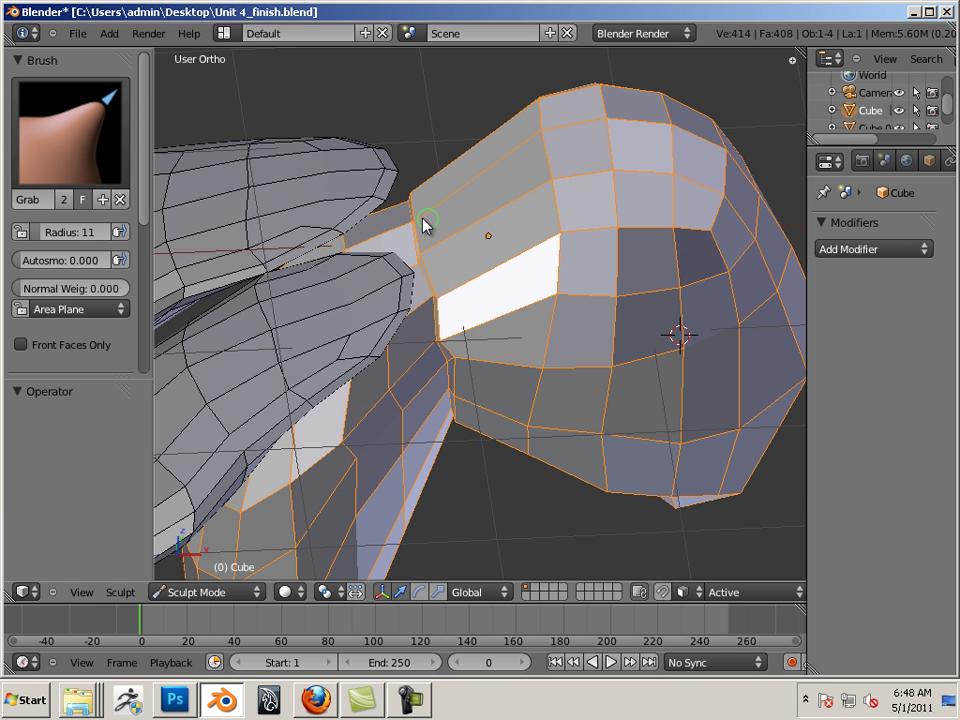
# Add a Multiresolution modifier to the head and subdivide it to level 2
pyautogui.click(890, 250)
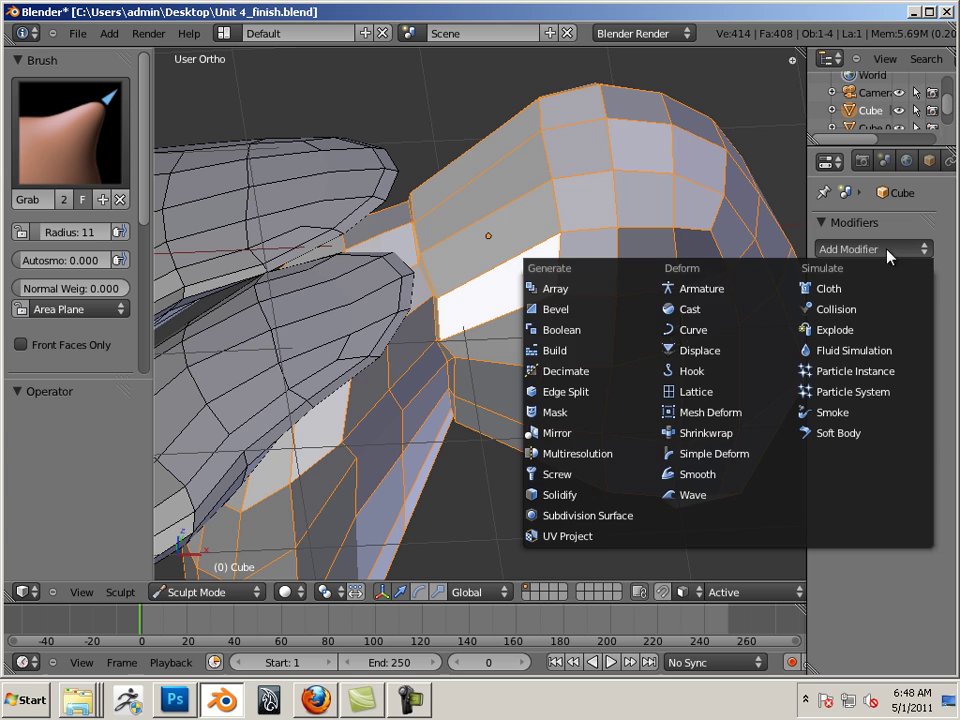
pyautogui.click(585, 454)
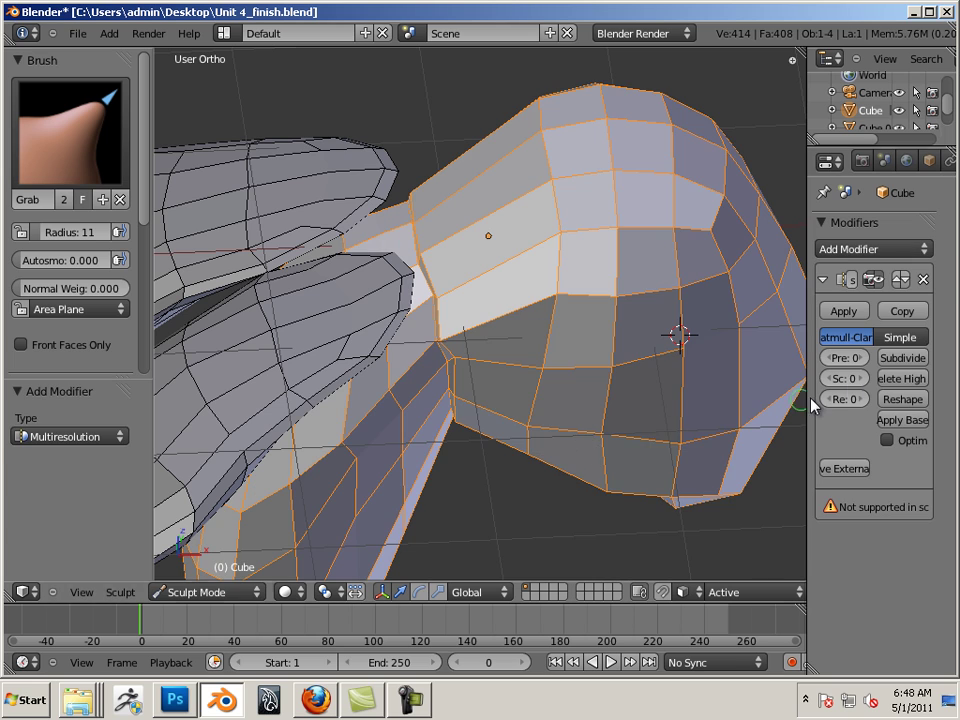
pyautogui.click(903, 358)
pyautogui.click(903, 358)
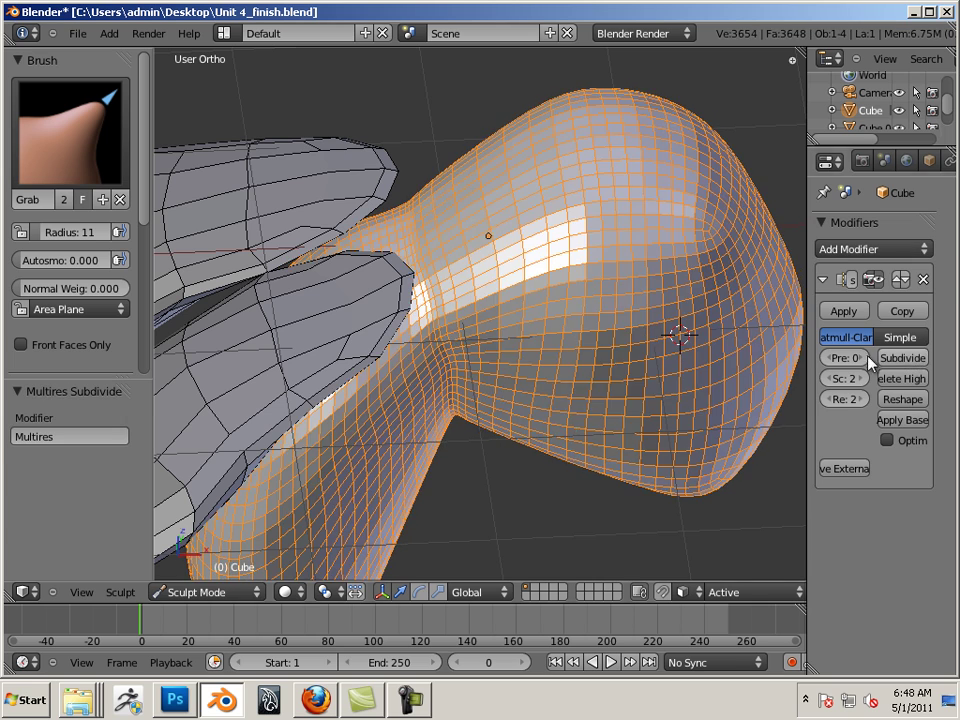
pyautogui.moveTo(520, 380)
pyautogui.mouseDown(button='middle')
pyautogui.moveTo(461, 364)
pyautogui.moveTo(460, 265)
pyautogui.moveTo(465, 388)
pyautogui.moveTo(428, 268)
pyautogui.moveTo(467, 268)
pyautogui.moveTo(690, 384)
pyautogui.moveTo(422, 363)
pyautogui.moveTo(305, 312)
pyautogui.moveTo(392, 261)
pyautogui.moveTo(420, 364)
pyautogui.moveTo(491, 371)
pyautogui.moveTo(336, 364)
pyautogui.moveTo(306, 349)
pyautogui.moveTo(489, 379)
pyautogui.moveTo(476, 313)
pyautogui.mouseUp(button='middle')
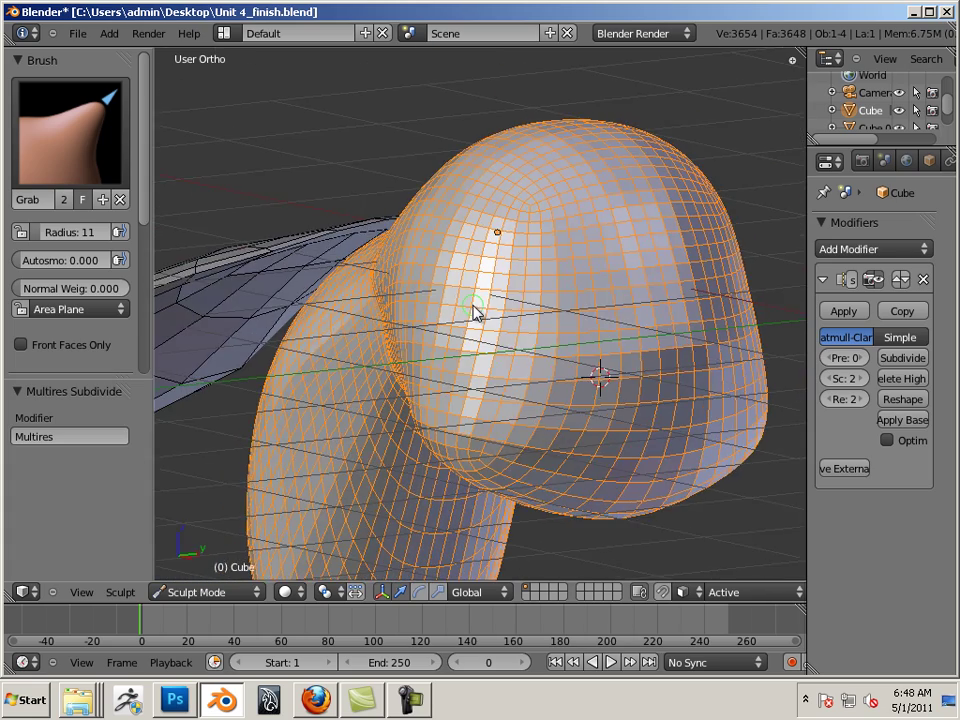
pyautogui.moveTo(385, 358)
pyautogui.mouseDown(button='middle')
pyautogui.moveTo(345, 236)
pyautogui.moveTo(497, 381)
pyautogui.moveTo(454, 298)
pyautogui.moveTo(488, 256)
pyautogui.moveTo(521, 289)
pyautogui.moveTo(540, 354)
pyautogui.moveTo(531, 306)
pyautogui.moveTo(533, 388)
pyautogui.moveTo(553, 274)
pyautogui.moveTo(549, 311)
pyautogui.moveTo(490, 323)
pyautogui.mouseUp(button='middle')
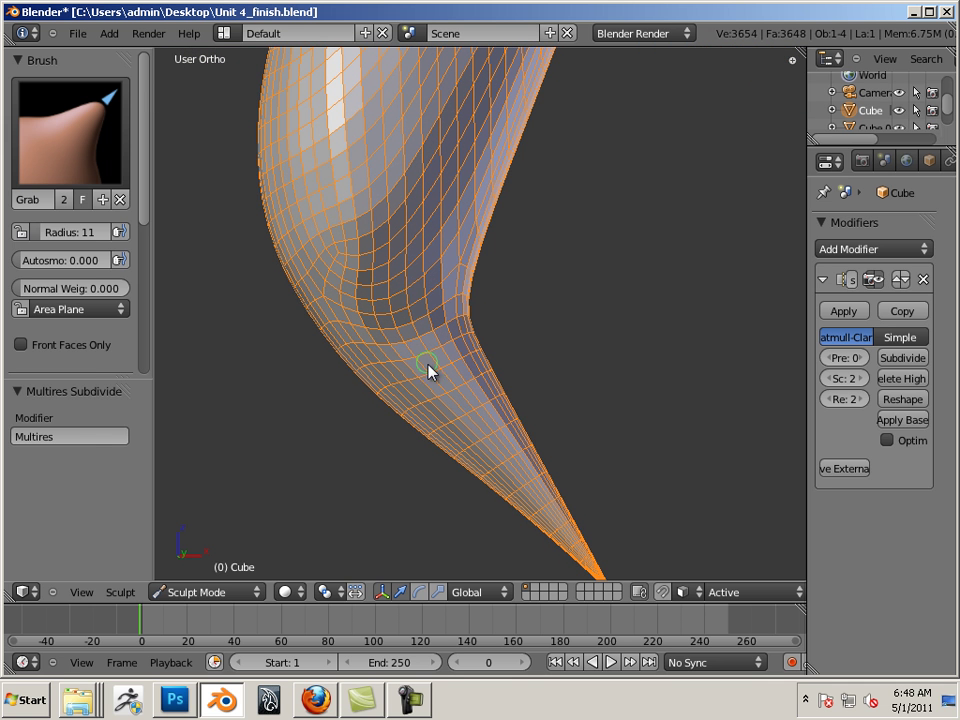
# Lower the Multires sculpt level from 2 to 0 to reveal the coarse base faces
pyautogui.click(826, 379)
pyautogui.click(826, 379)
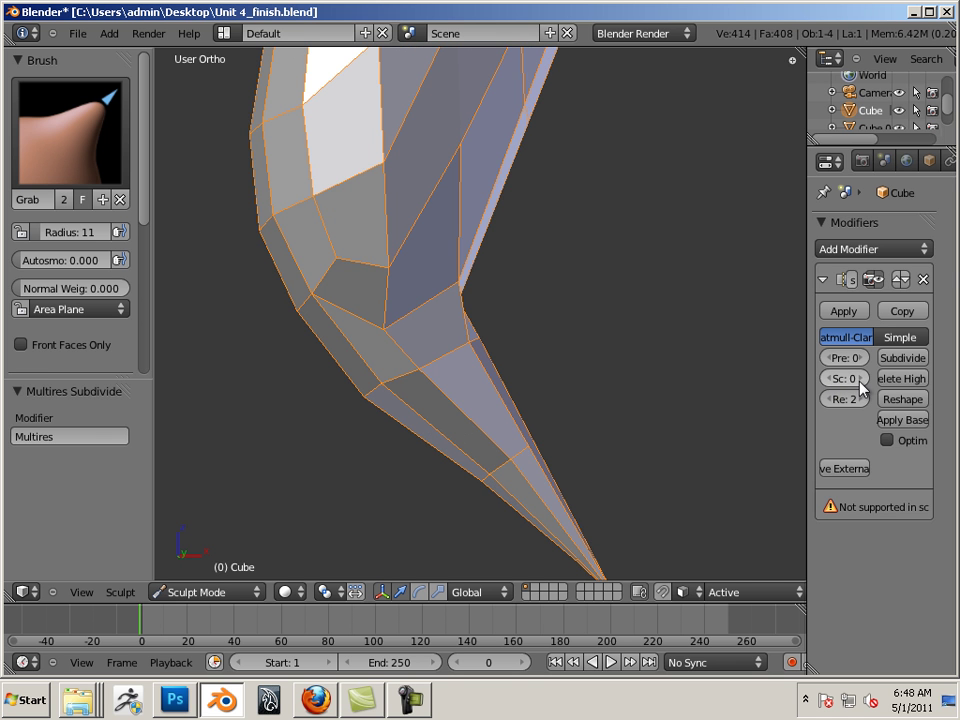
pyautogui.moveTo(680, 360)
pyautogui.mouseDown(button='middle')
pyautogui.moveTo(626, 334)
pyautogui.moveTo(553, 343)
pyautogui.moveTo(600, 352)
pyautogui.moveTo(696, 328)
pyautogui.moveTo(683, 333)
pyautogui.mouseUp(button='middle')
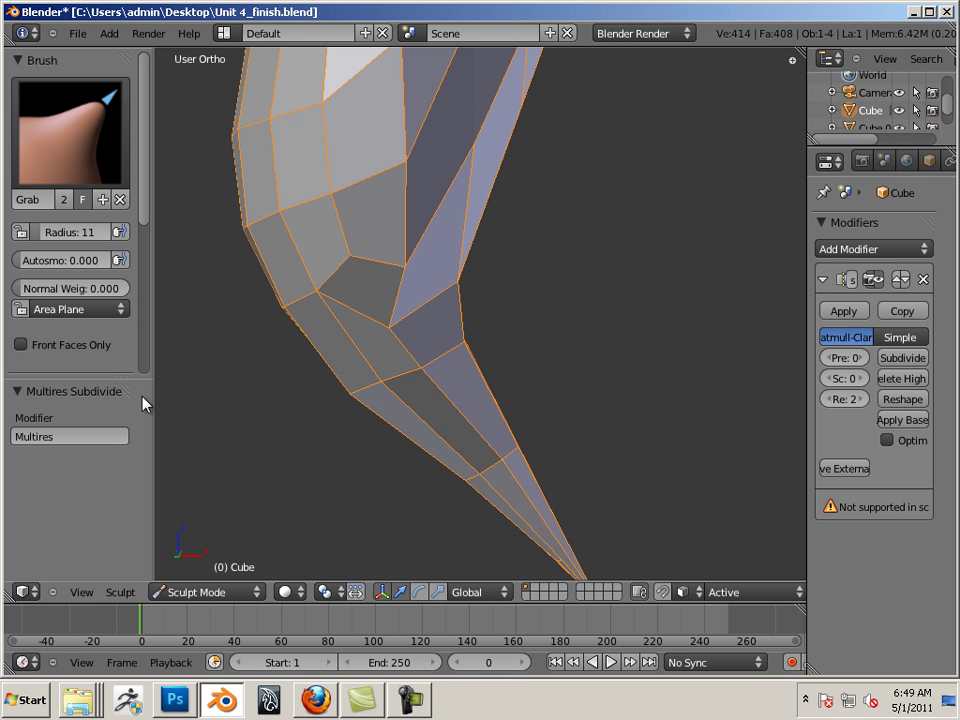
# In Edit Mode, add an edge loop across the tapered section just below its bend
pyautogui.click(236, 592)
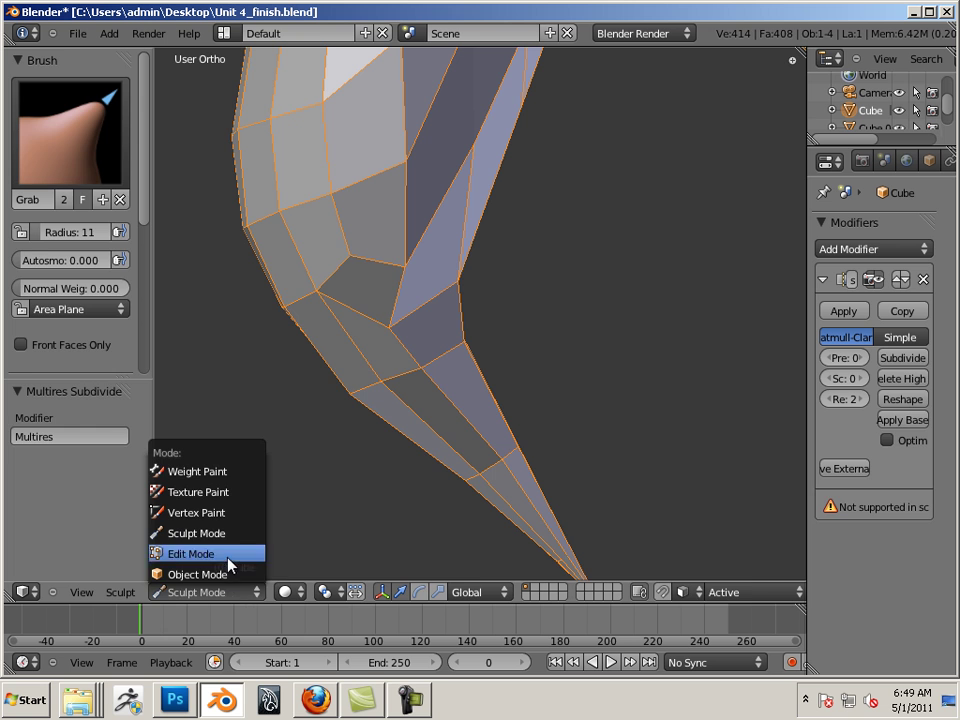
pyautogui.click(200, 554)
pyautogui.hotkey('ctrl', 'r')
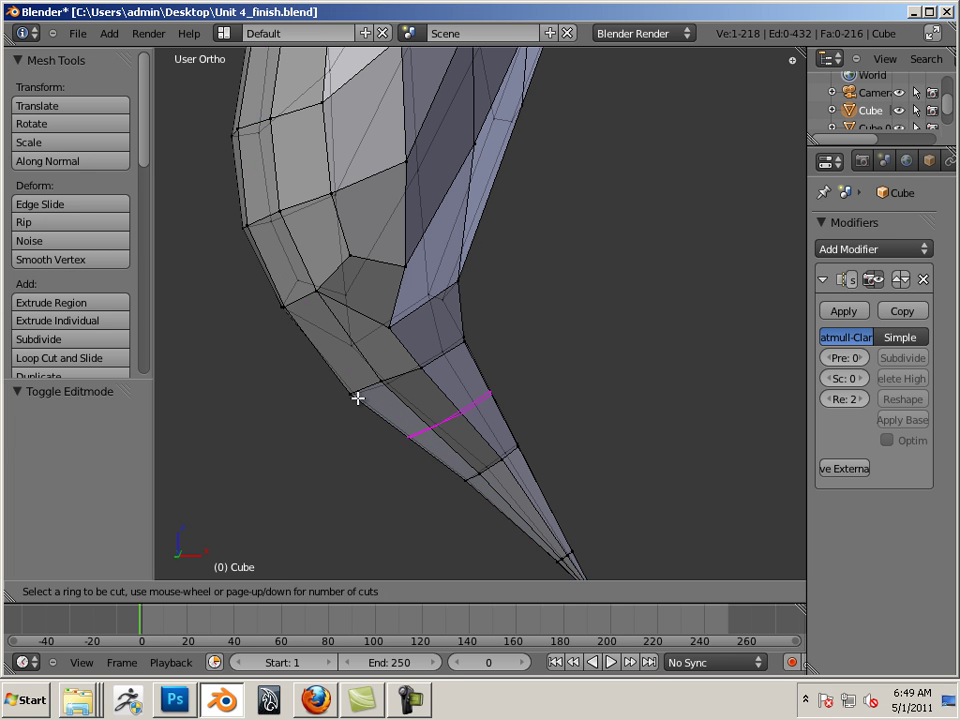
pyautogui.click(392, 355)
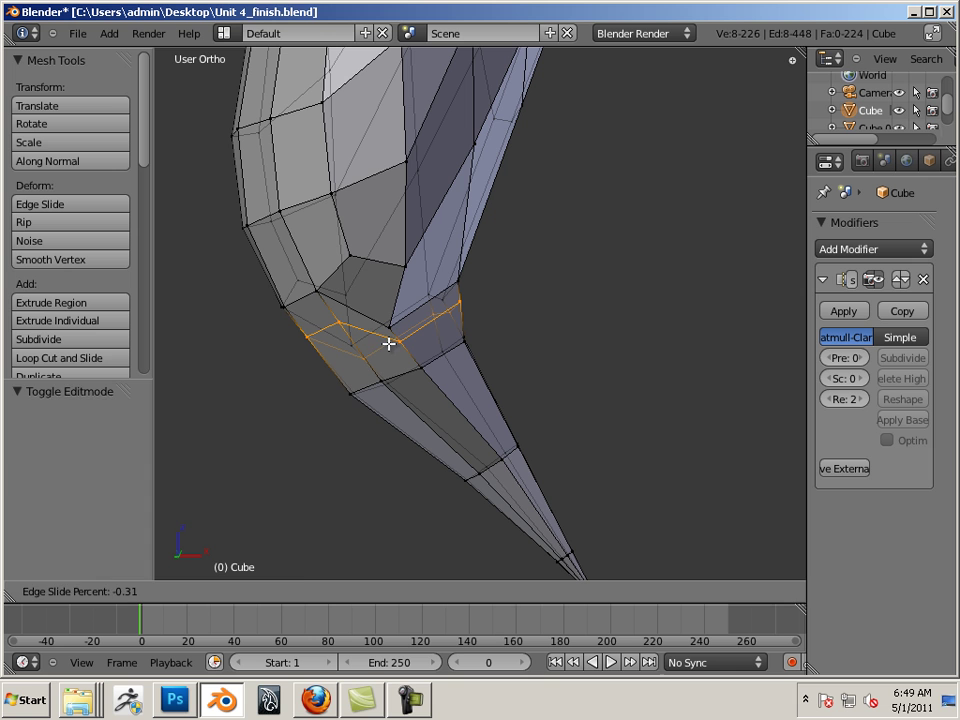
pyautogui.click(388, 346)
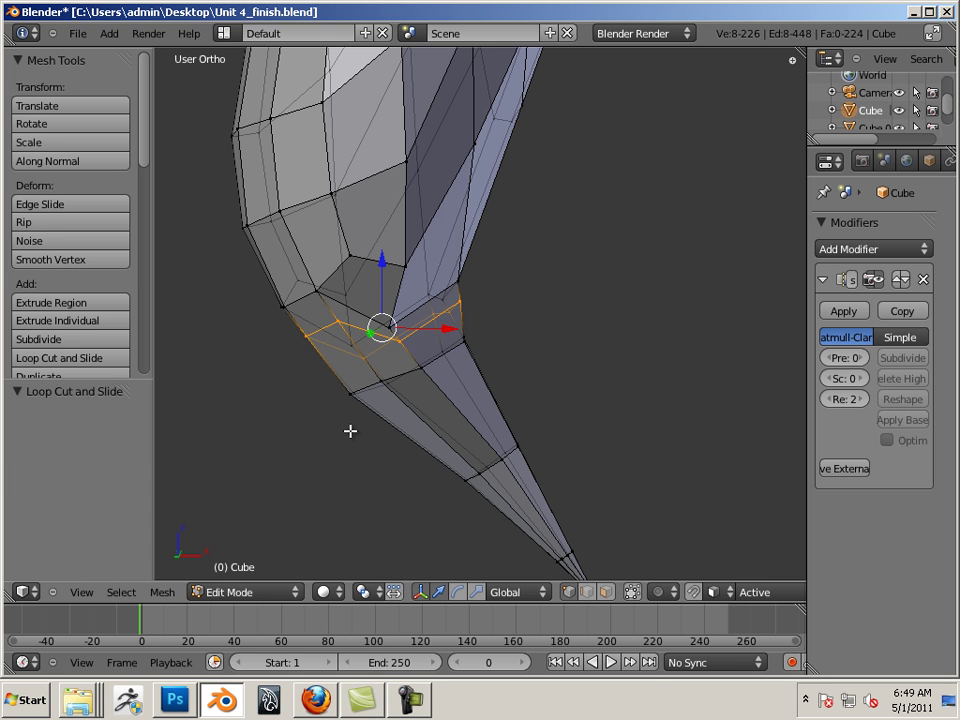
# Return to Sculpt Mode and pull a vertex at the bend to the right
pyautogui.click(267, 593)
pyautogui.click(253, 544)
pyautogui.scroll(2, 455, 357)
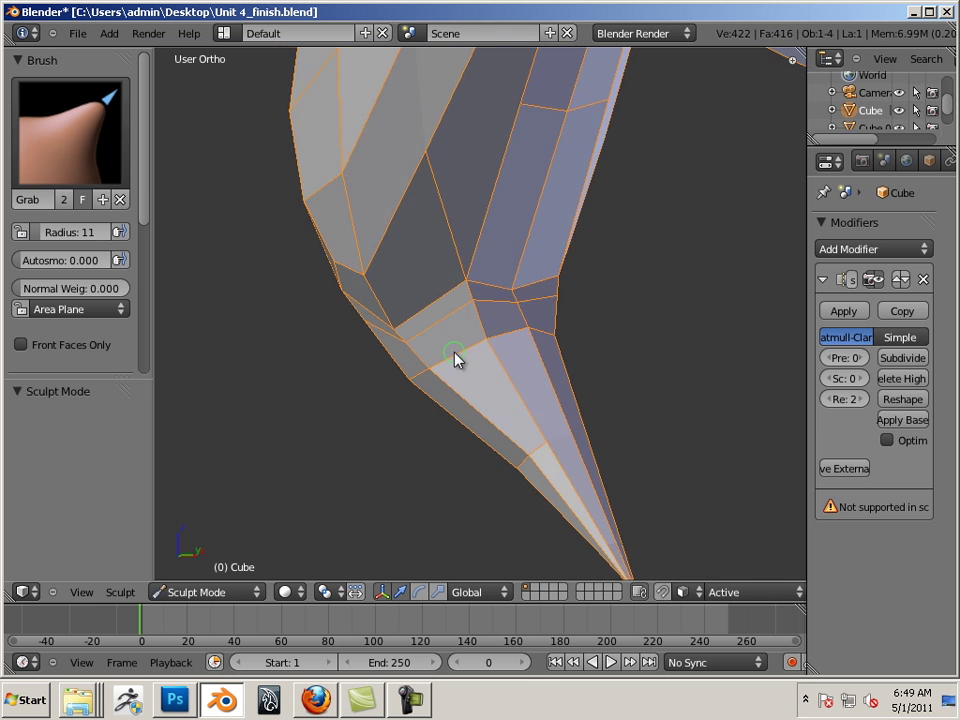
pyautogui.moveTo(455, 357)
pyautogui.mouseDown(button='middle')
pyautogui.moveTo(660, 253)
pyautogui.moveTo(527, 296)
pyautogui.mouseUp(button='middle')
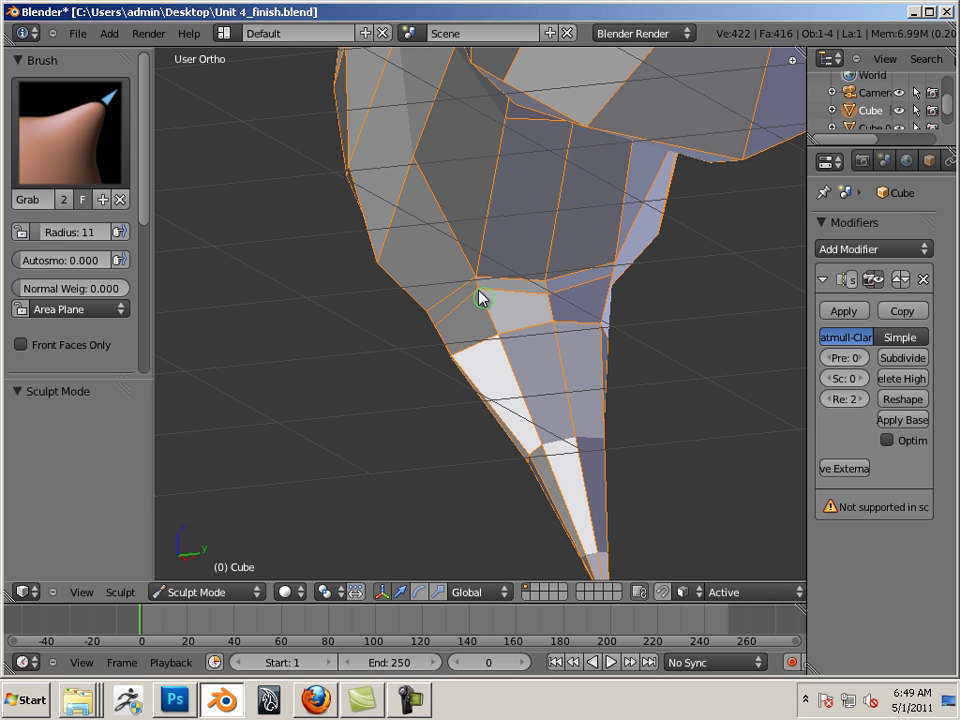
pyautogui.moveTo(483, 296); pyautogui.dragTo(555, 294)
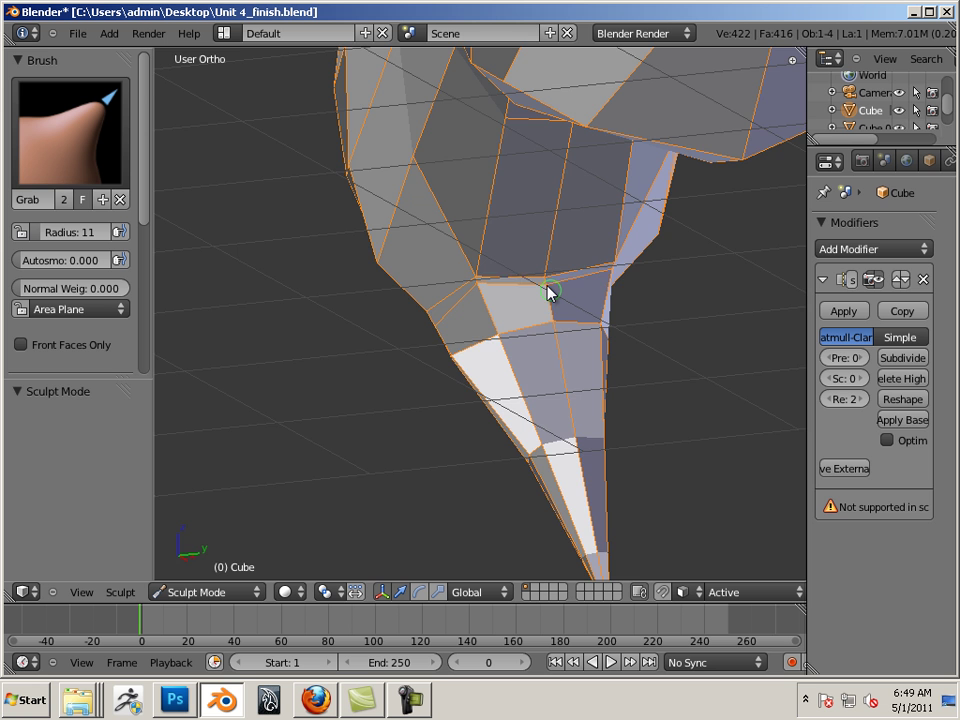
# Pull and nudge vertices along the bend's left silhouette to even out the faces
pyautogui.moveTo(400, 346); pyautogui.dragTo(505, 327, button='middle')
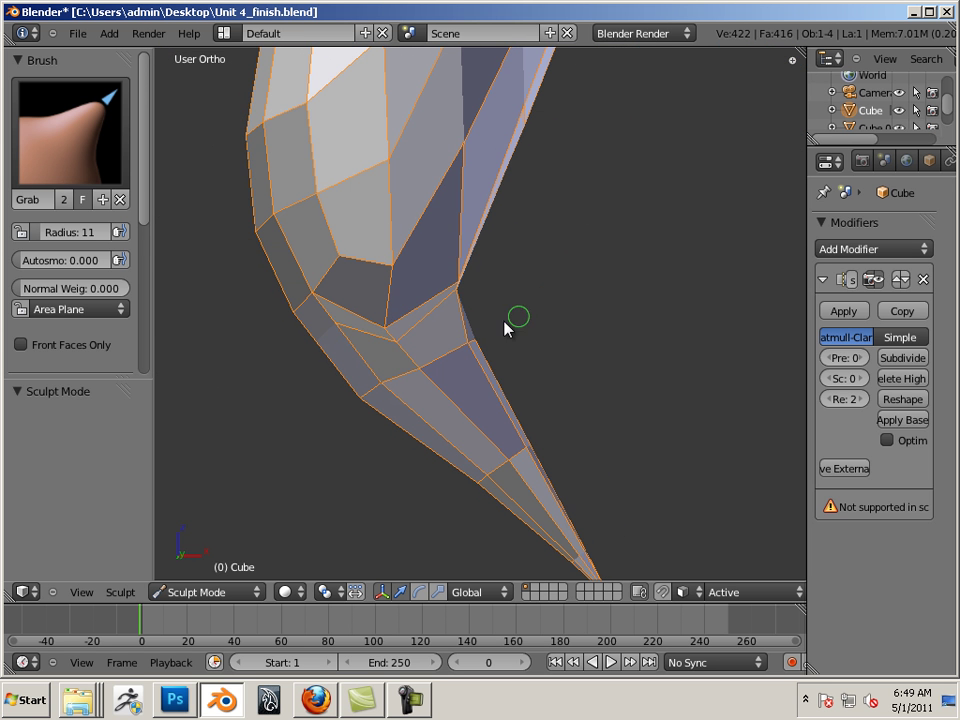
pyautogui.moveTo(390, 343)
pyautogui.mouseDown(button='middle')
pyautogui.moveTo(379, 366)
pyautogui.moveTo(397, 335)
pyautogui.mouseUp(button='middle')
pyautogui.moveTo(383, 272); pyautogui.dragTo(390, 292)
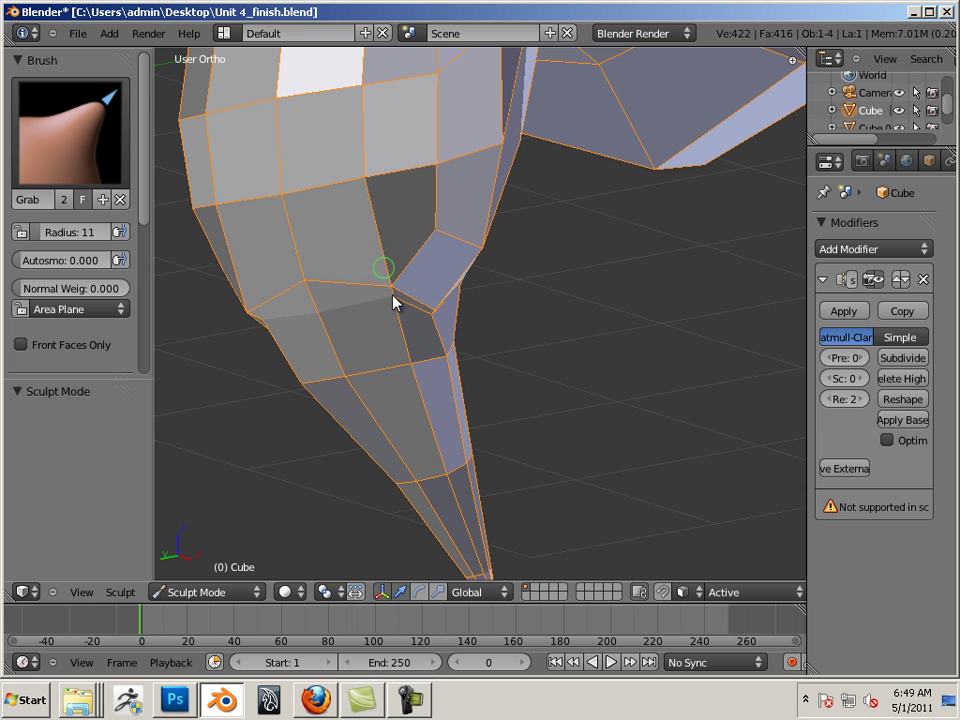
pyautogui.moveTo(305, 284); pyautogui.dragTo(319, 302)
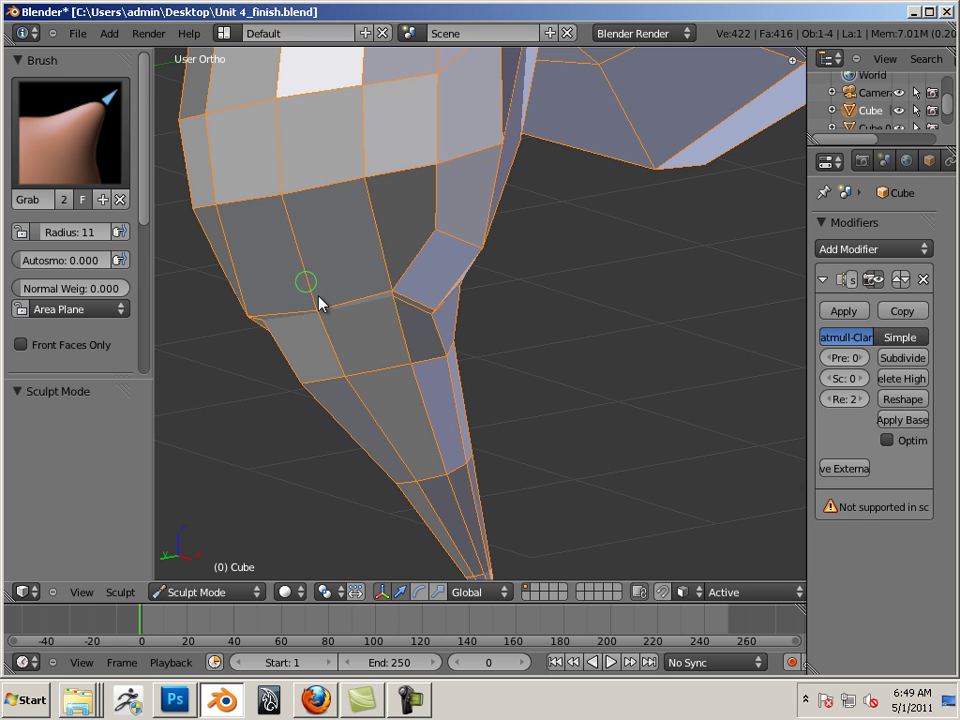
pyautogui.moveTo(416, 357)
pyautogui.mouseDown(button='middle')
pyautogui.moveTo(238, 388)
pyautogui.moveTo(302, 347)
pyautogui.moveTo(296, 332)
pyautogui.moveTo(330, 340)
pyautogui.mouseUp(button='middle')
pyautogui.moveTo(329, 341)
pyautogui.mouseDown()
pyautogui.moveTo(337, 332)
pyautogui.moveTo(326, 332)
pyautogui.mouseUp()
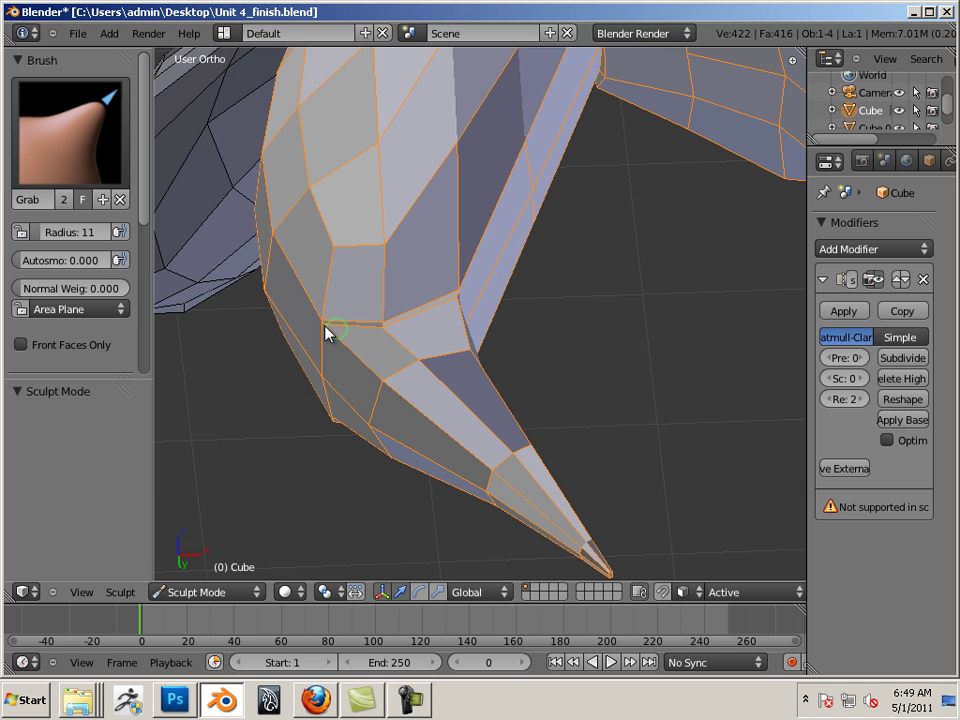
pyautogui.moveTo(334, 331)
pyautogui.mouseDown(button='middle')
pyautogui.moveTo(437, 381)
pyautogui.moveTo(366, 386)
pyautogui.moveTo(606, 381)
pyautogui.mouseUp(button='middle')
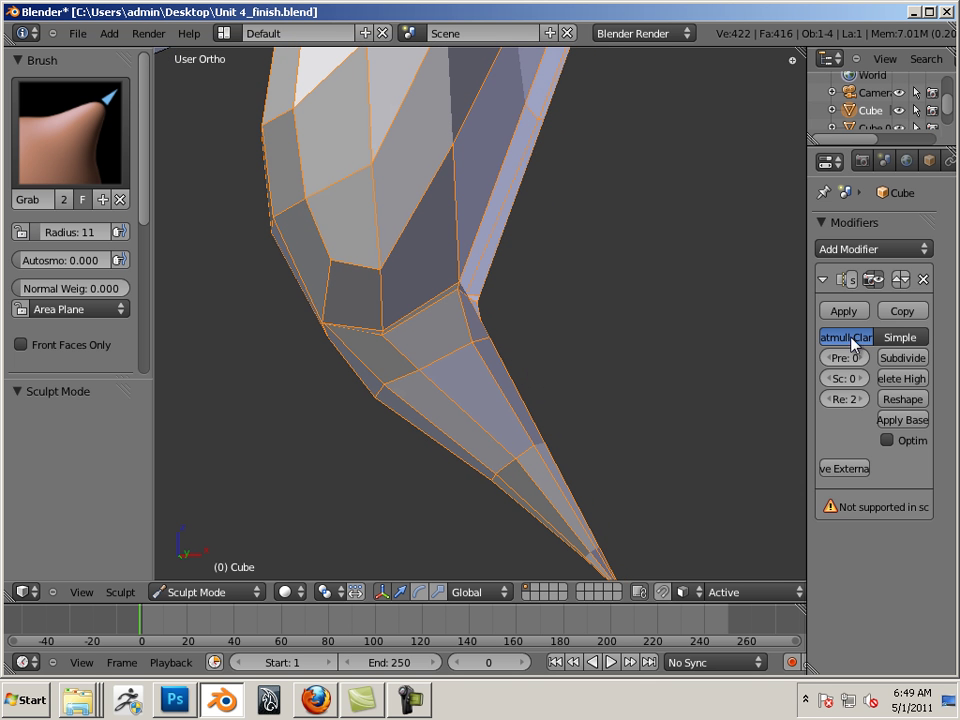
# Raise the Multires sculpt level back to 2
pyautogui.click(862, 378)
pyautogui.click(862, 378)
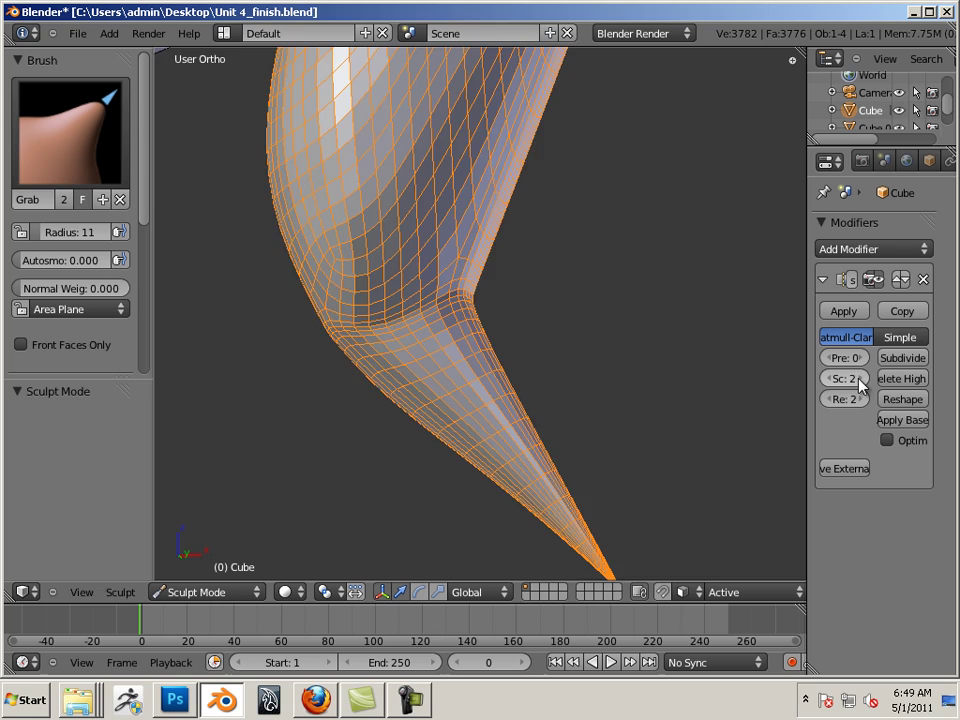
pyautogui.moveTo(520, 360)
pyautogui.mouseDown(button='middle')
pyautogui.moveTo(358, 355)
pyautogui.moveTo(525, 332)
pyautogui.moveTo(443, 316)
pyautogui.moveTo(433, 379)
pyautogui.moveTo(398, 410)
pyautogui.mouseUp(button='middle')
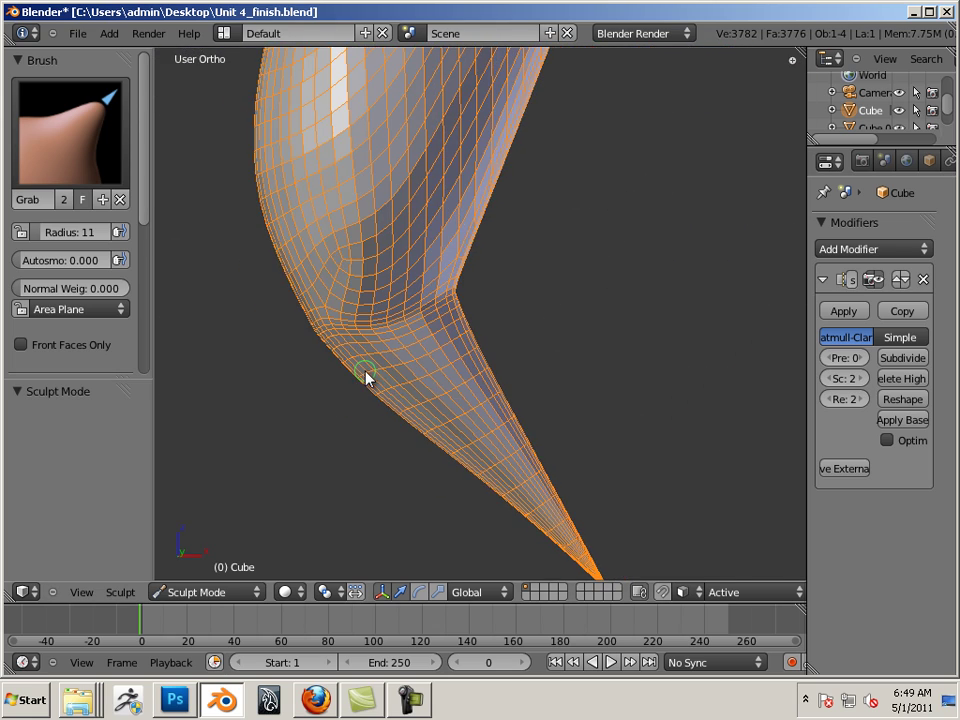
pyautogui.moveTo(340, 372); pyautogui.dragTo(430, 435, button='middle')
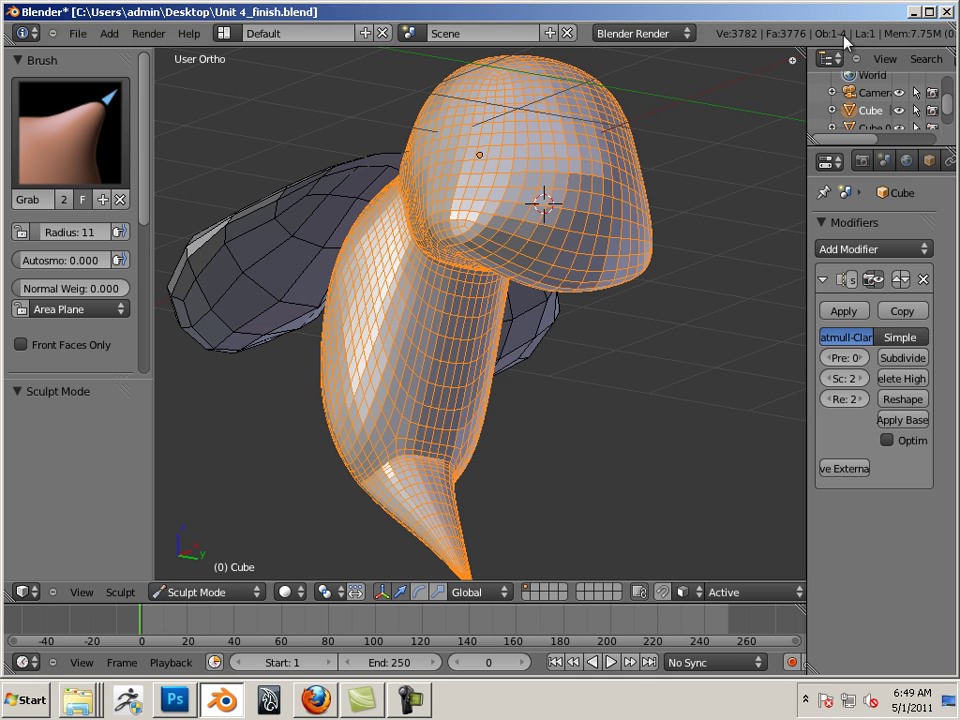
# Enlarge the Grab brush to radius 50 and pull the head's lower-right rim outward into a bulge
pyautogui.press(']')
pyautogui.press(']')
pyautogui.press(']')
pyautogui.press(']')
pyautogui.press(']')
pyautogui.press(']')
pyautogui.press(']')
pyautogui.press(']')
pyautogui.press(']')
pyautogui.press(']')
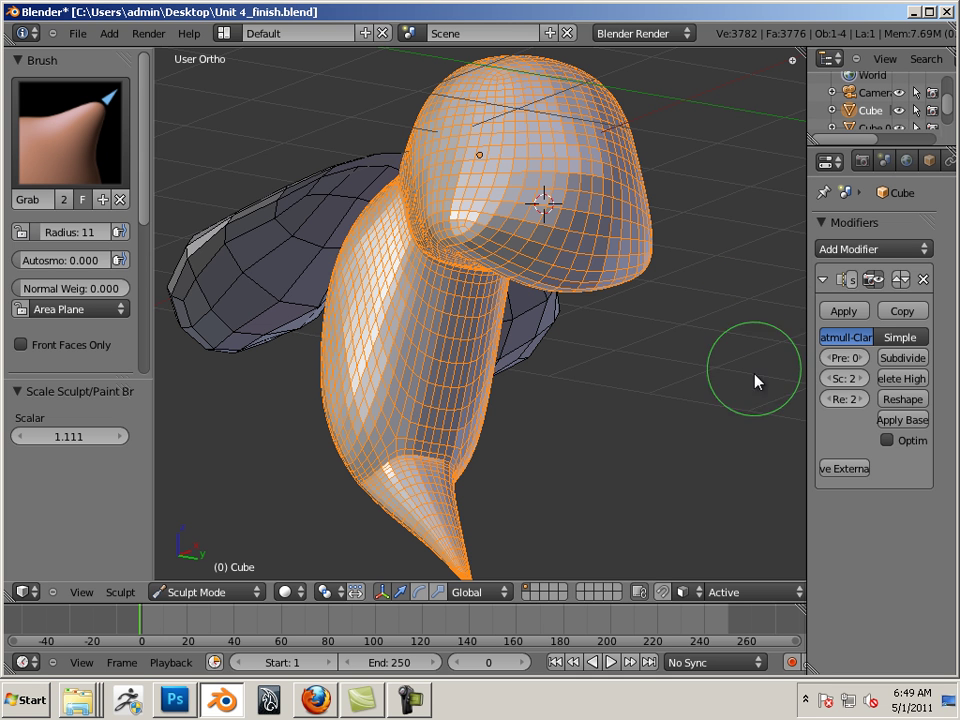
pyautogui.moveTo(756, 420); pyautogui.dragTo(585, 314, button='middle')
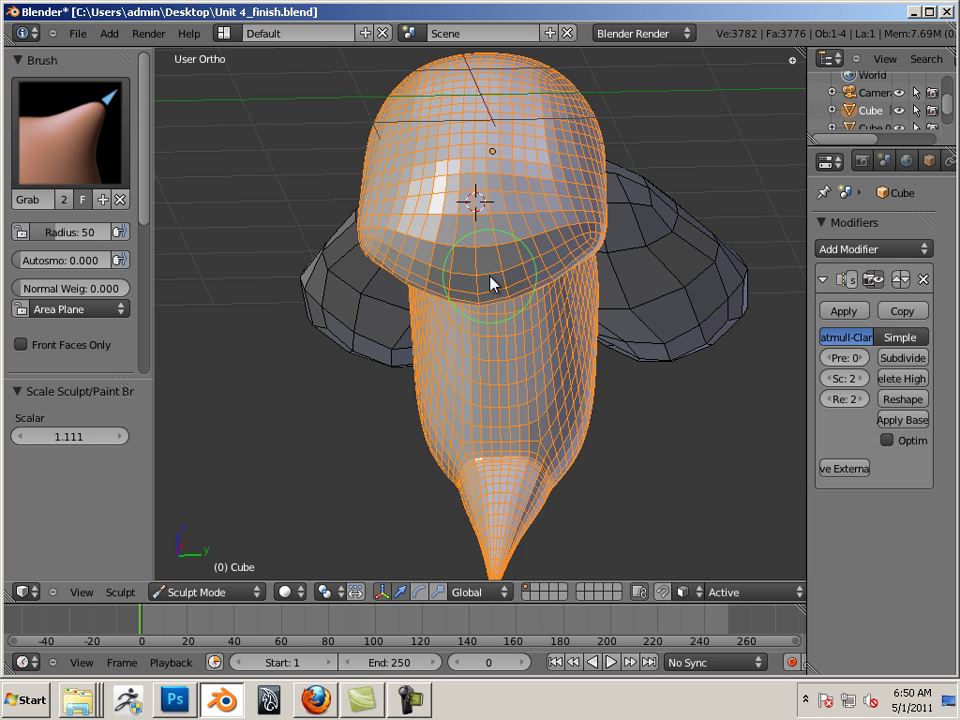
pyautogui.moveTo(491, 281); pyautogui.dragTo(591, 240)
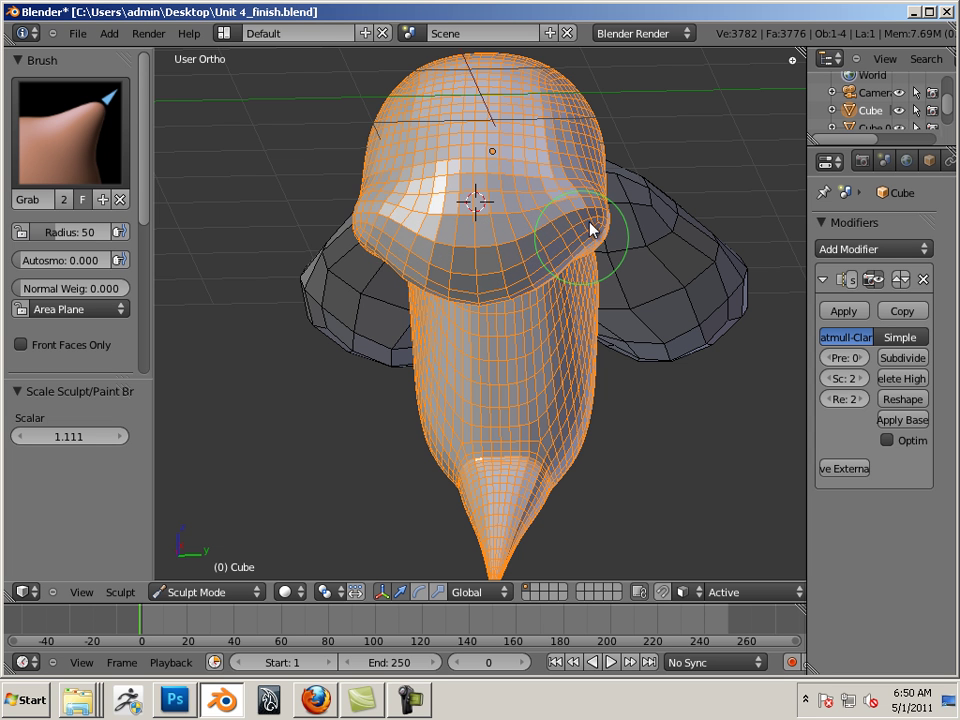
pyautogui.hotkey('ctrl', 'z')
pyautogui.moveTo(537, 268); pyautogui.dragTo(597, 211)
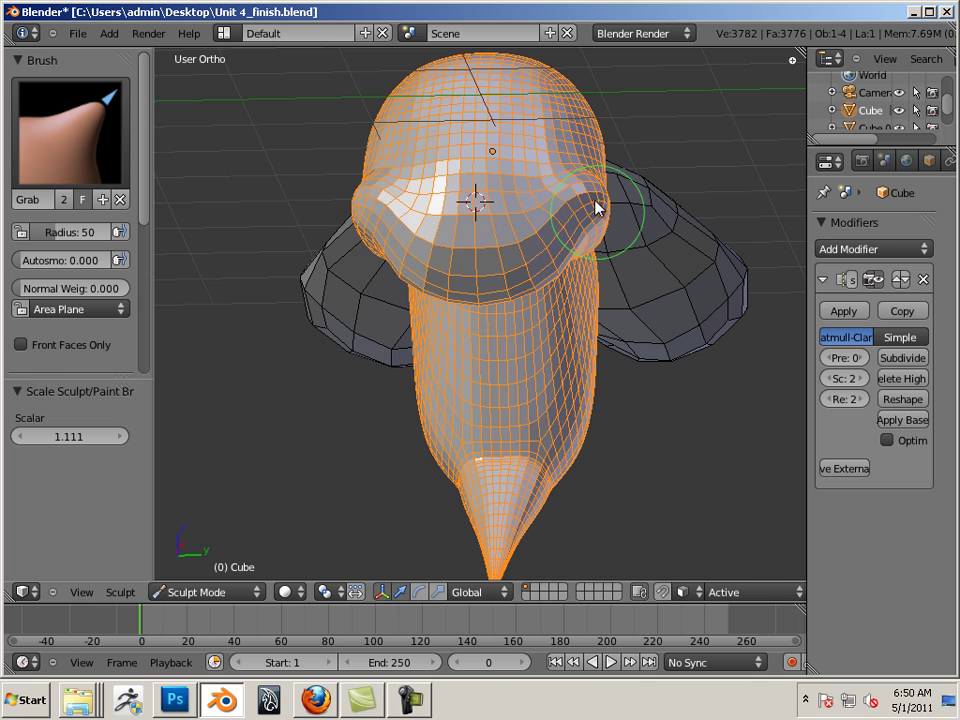
pyautogui.moveTo(489, 304)
pyautogui.mouseDown(button='middle')
pyautogui.moveTo(508, 288)
pyautogui.moveTo(462, 327)
pyautogui.moveTo(405, 321)
pyautogui.moveTo(453, 317)
pyautogui.mouseUp(button='middle')
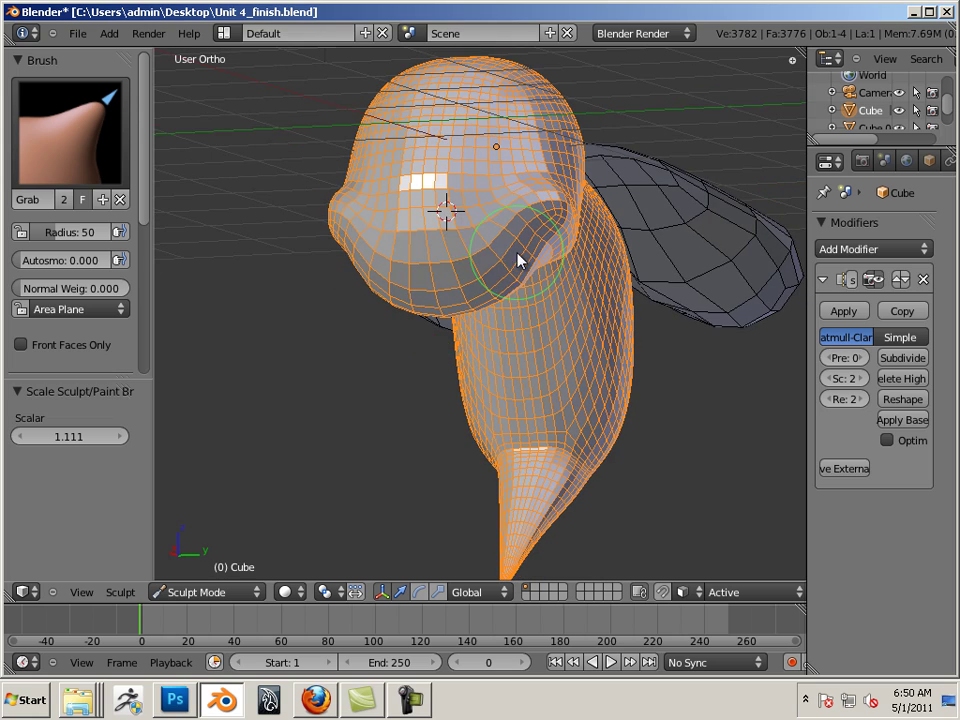
pyautogui.press('Left')
pyautogui.press('Left')
pyautogui.press('Left')
pyautogui.scroll(2, 400, 365)
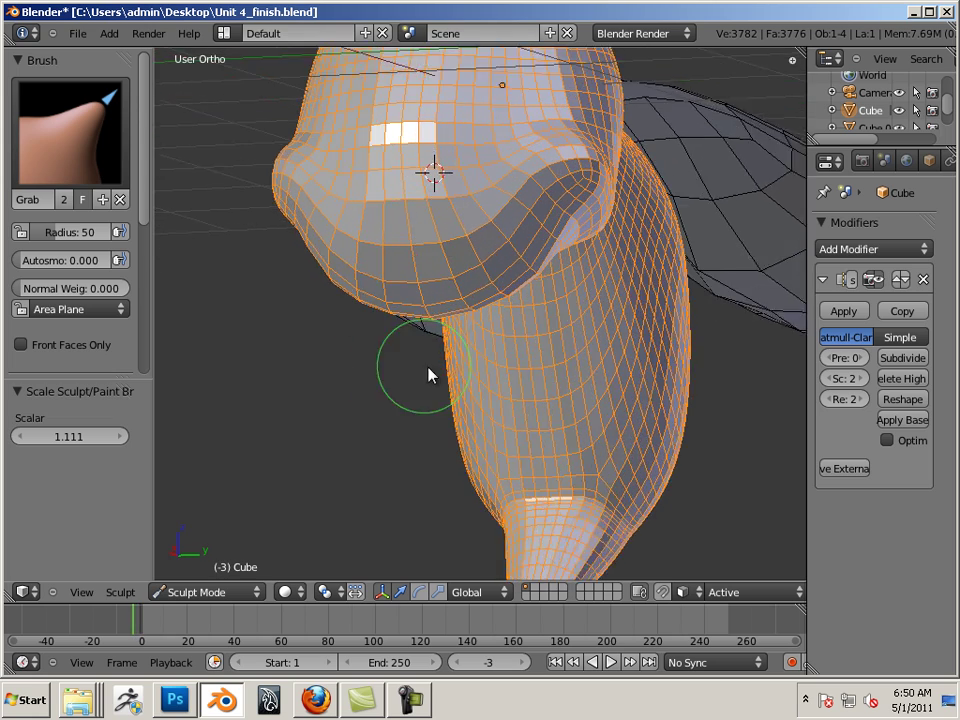
pyautogui.moveTo(431, 375)
pyautogui.keyDown('shift'); pyautogui.mouseDown(button='middle')
pyautogui.moveTo(415, 402)
pyautogui.moveTo(403, 349)
pyautogui.moveTo(437, 334)
pyautogui.moveTo(443, 268)
pyautogui.mouseUp(button='middle'); pyautogui.keyUp('shift')
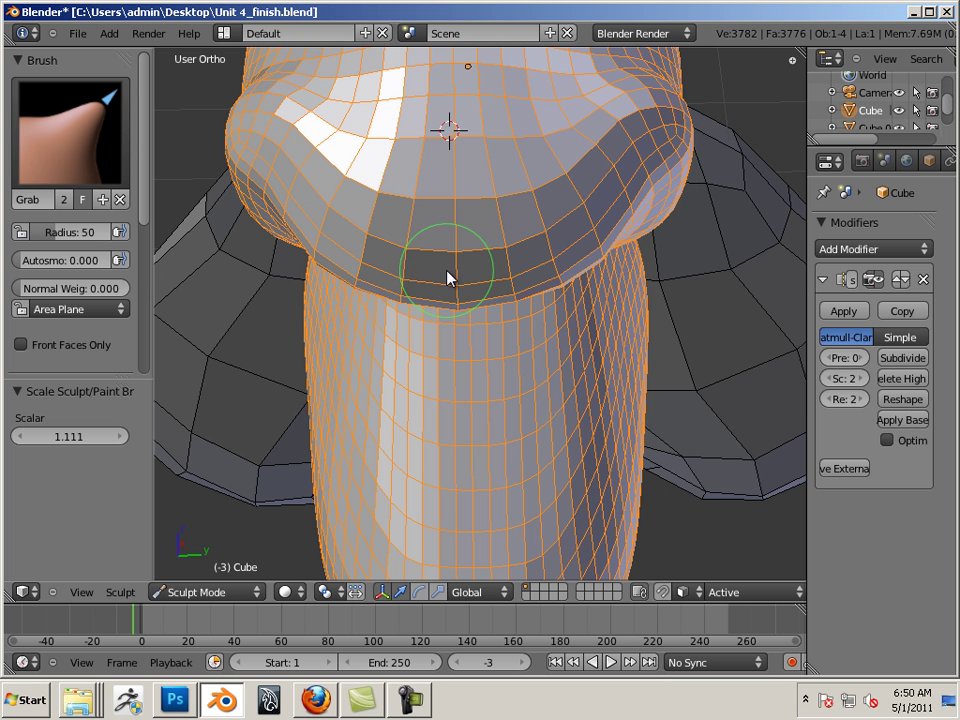
# Drop the head's Multires sculpt level to 0, then raise it back to 1, comparing mesh density
pyautogui.click(830, 380)
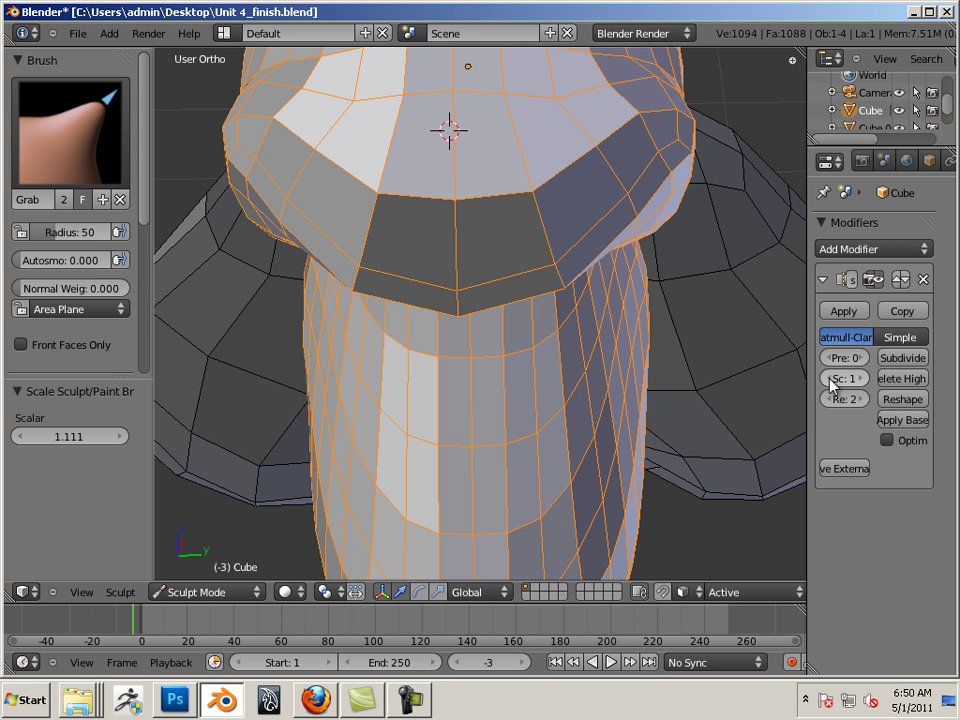
pyautogui.moveTo(782, 364); pyautogui.dragTo(588, 575, button='middle')
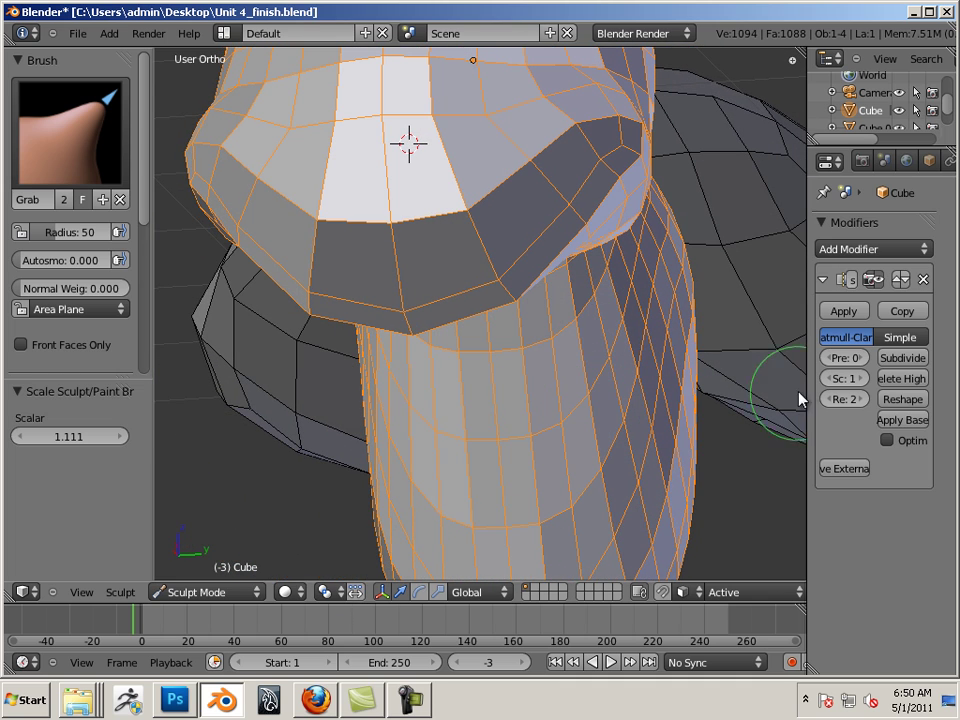
pyautogui.click(831, 379)
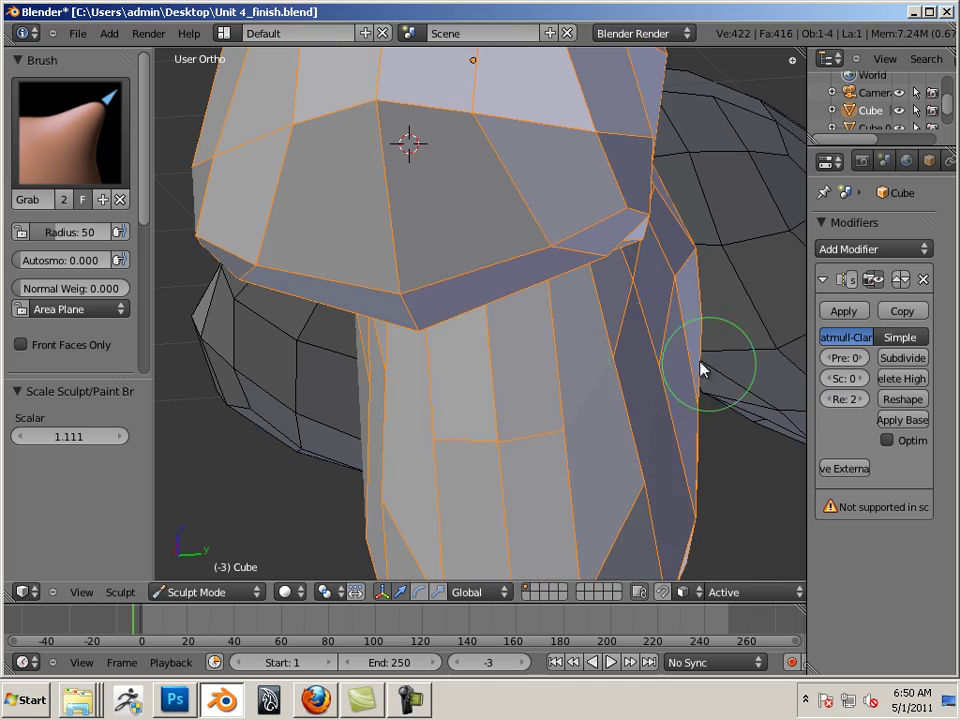
pyautogui.moveTo(699, 369)
pyautogui.mouseDown(button='middle')
pyautogui.moveTo(612, 342)
pyautogui.moveTo(804, 349)
pyautogui.mouseUp(button='middle')
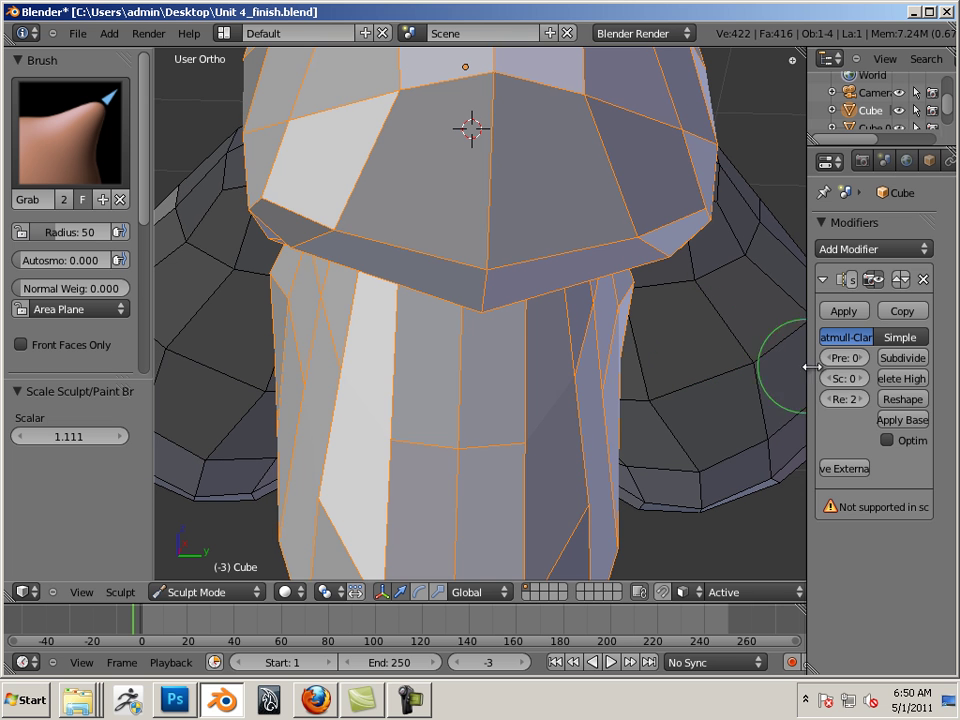
pyautogui.click(865, 378)
pyautogui.moveTo(724, 336); pyautogui.dragTo(475, 328, button='middle')
pyautogui.scroll(5, 475, 328)
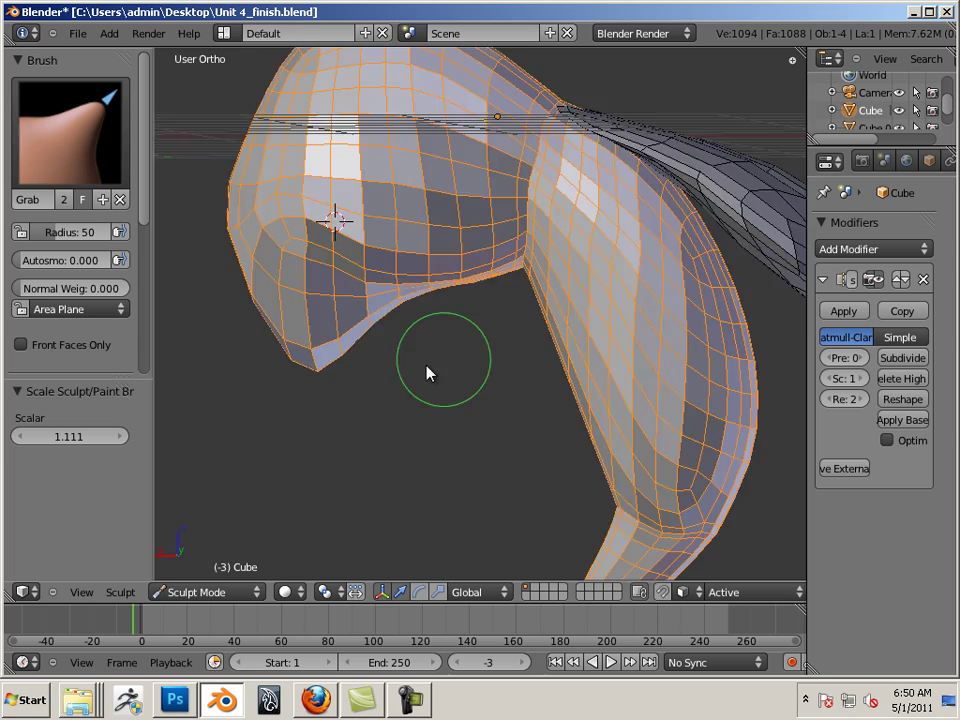
pyautogui.moveTo(389, 330); pyautogui.dragTo(630, 343, button='middle')
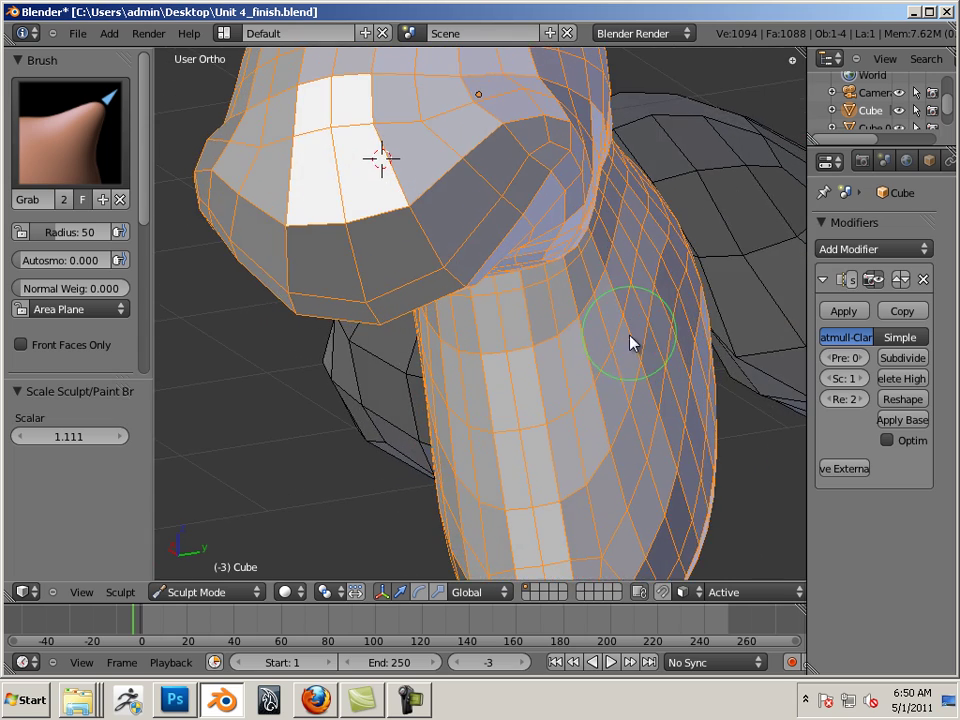
# Toggle the head into Edit Mode and back to Object Mode
pyautogui.click(250, 593)
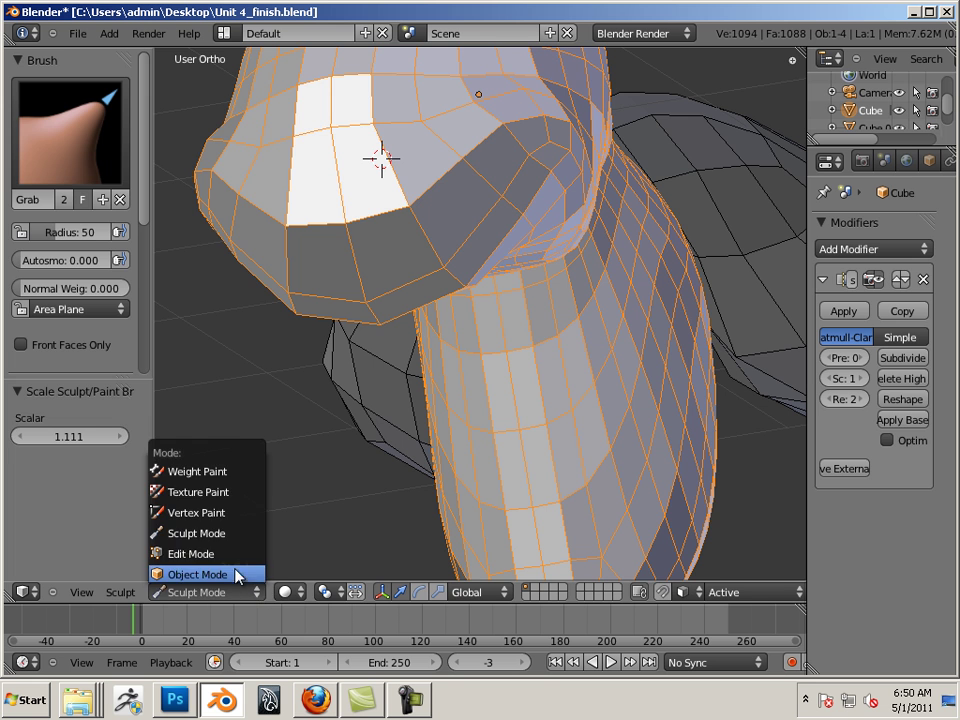
pyautogui.click(237, 555)
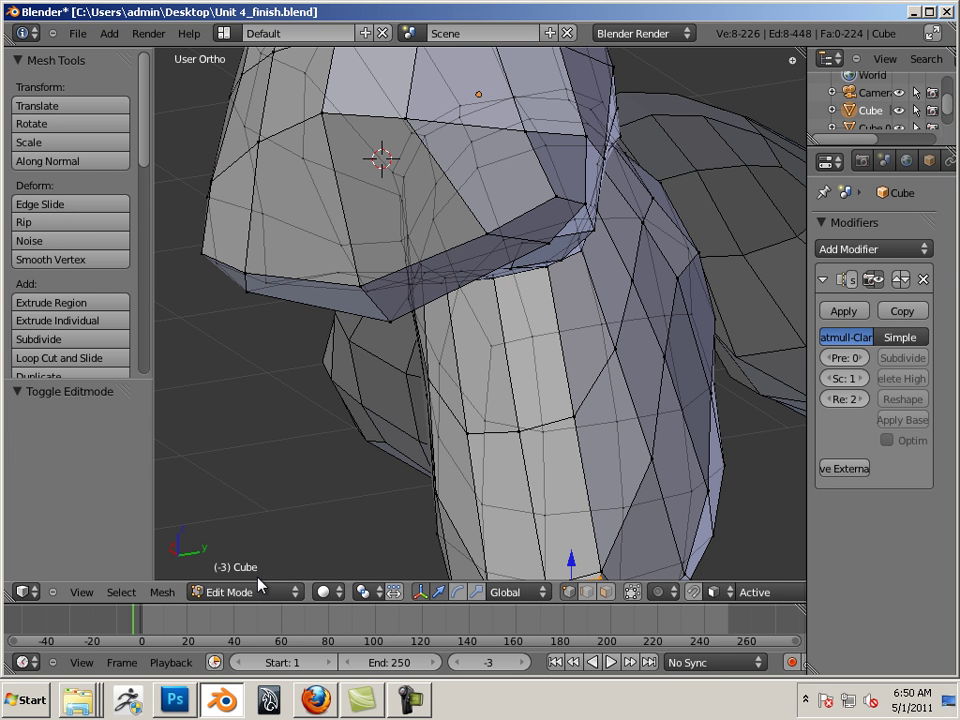
pyautogui.rightClick(428, 377)
pyautogui.click(243, 592)
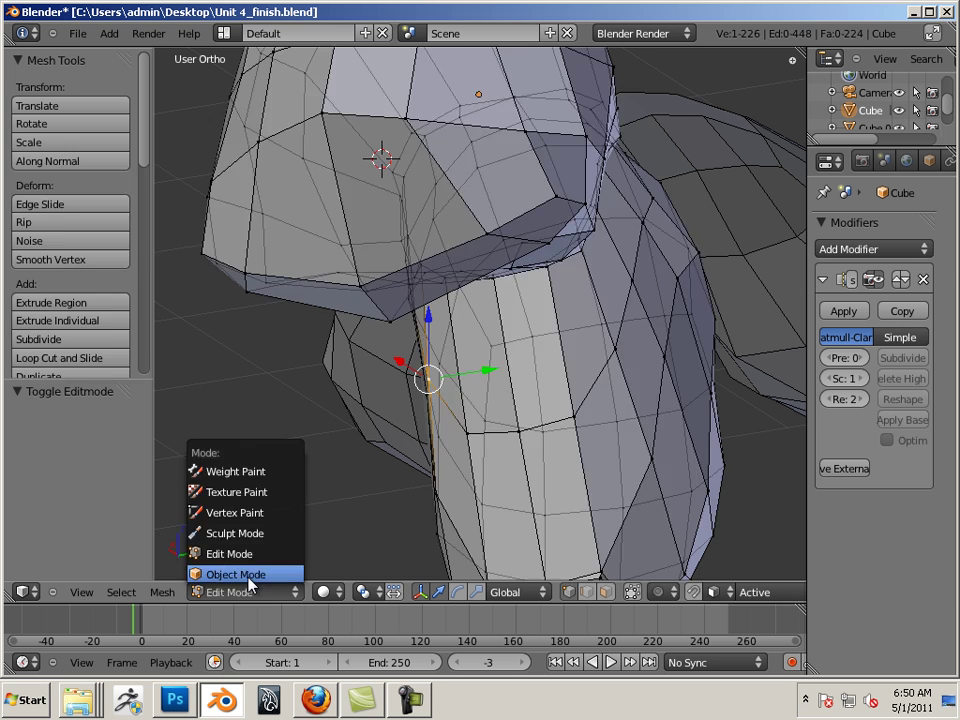
pyautogui.click(247, 578)
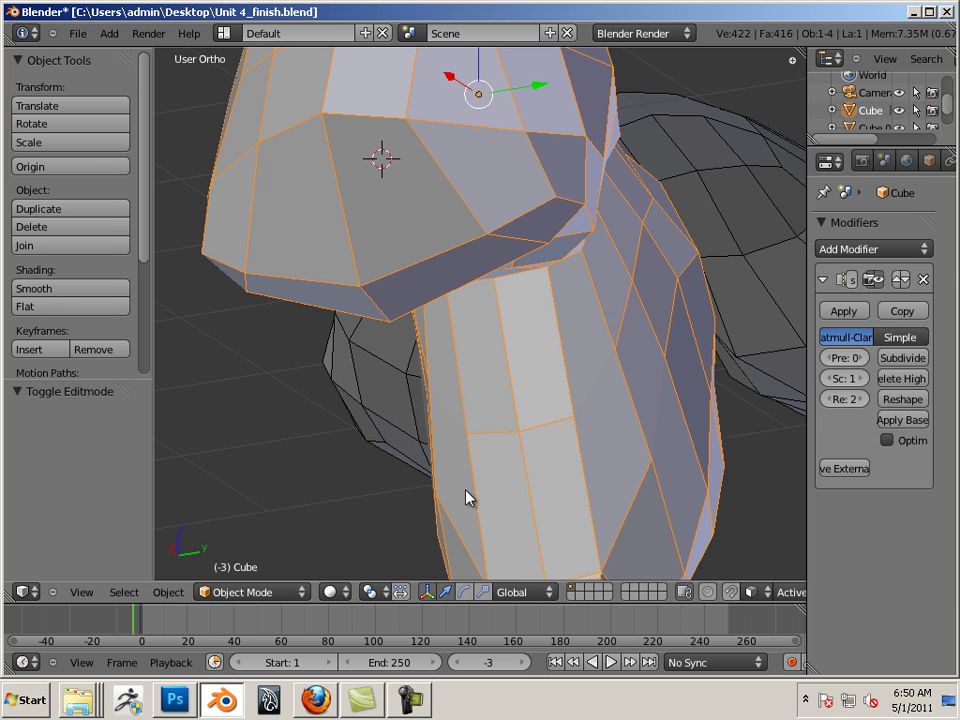
# Add a third Multires subdivision level, then set Sculpt and Preview levels to 1
pyautogui.click(897, 360)
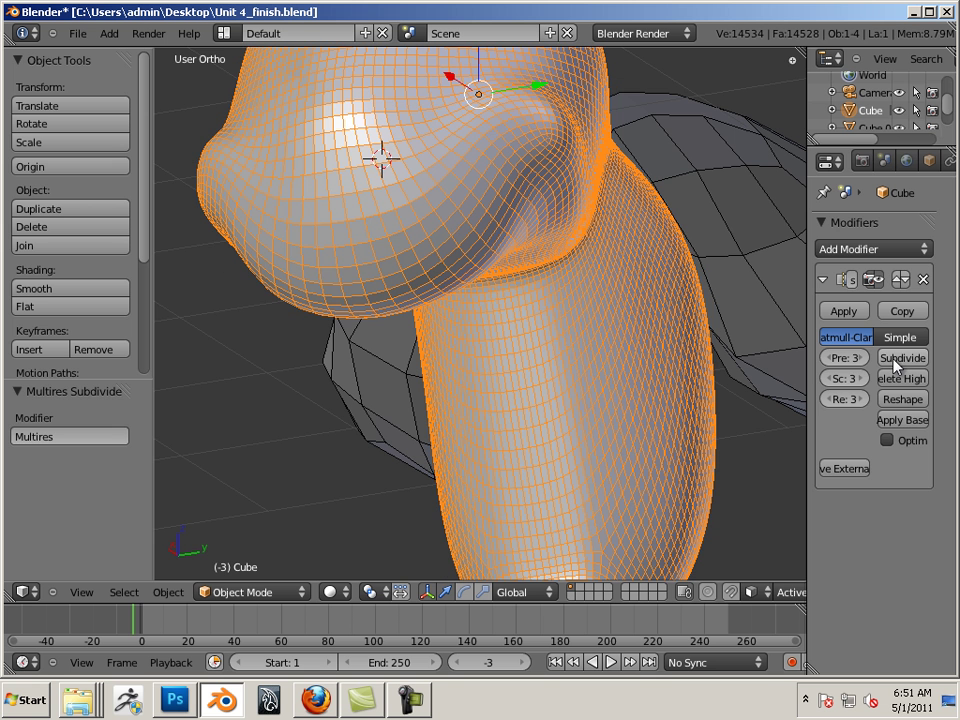
pyautogui.click(827, 379)
pyautogui.click(829, 358)
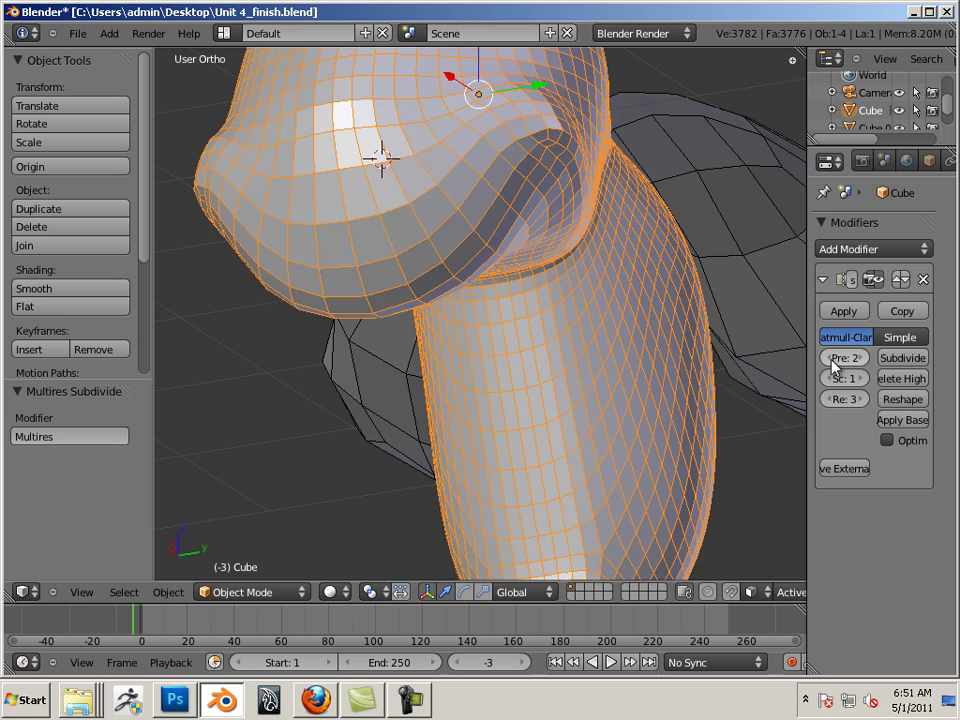
pyautogui.click(829, 358)
pyautogui.moveTo(694, 339); pyautogui.dragTo(597, 281, button='middle')
pyautogui.scroll(3, 742, 343)
# Apply the Multires modifier and enter Edit Mode in face select, limited to visible faces
pyautogui.click(842, 312)
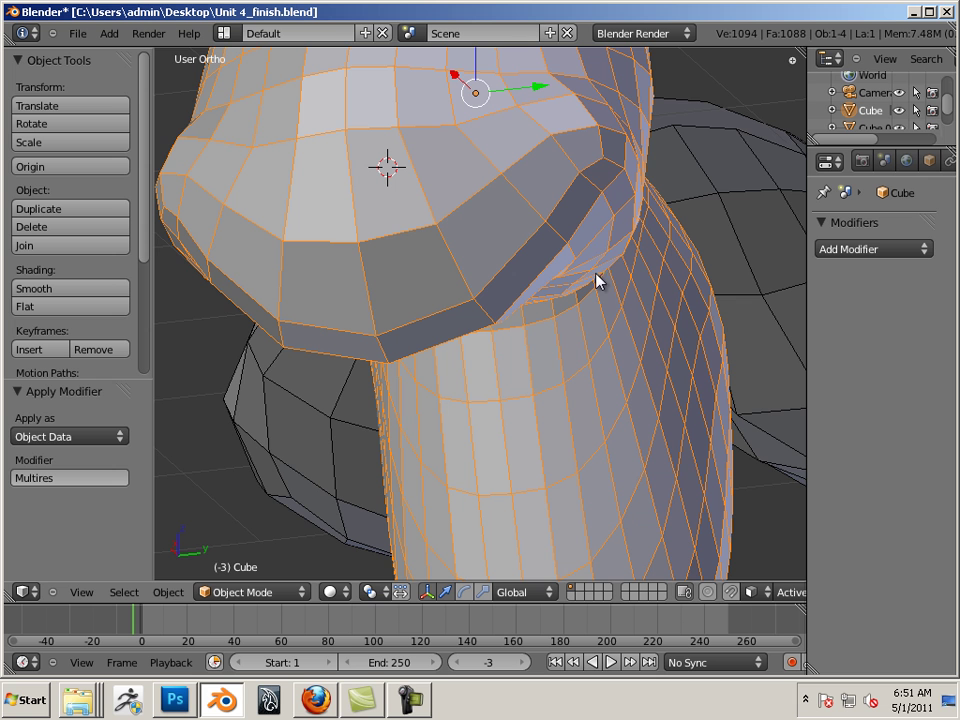
pyautogui.click(279, 596)
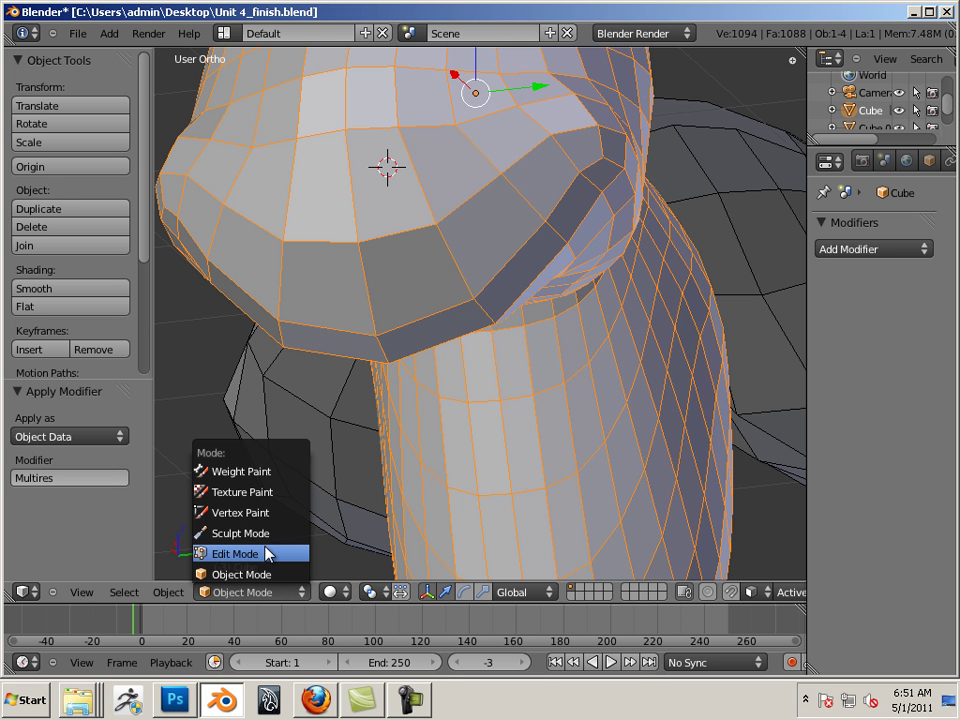
pyautogui.click(264, 556)
pyautogui.click(605, 592)
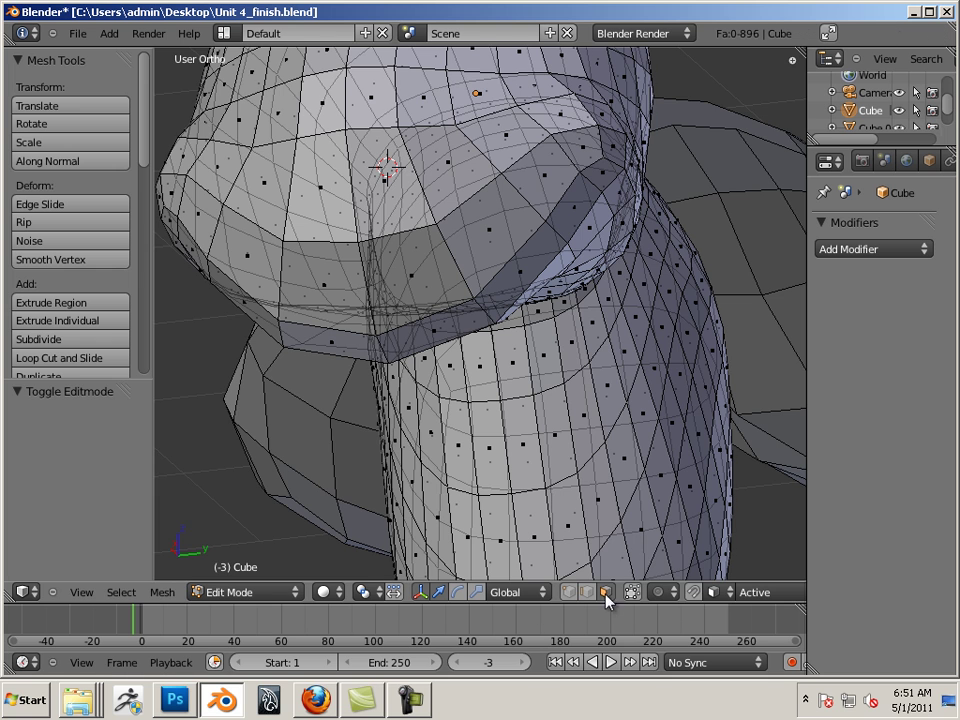
pyautogui.click(636, 592)
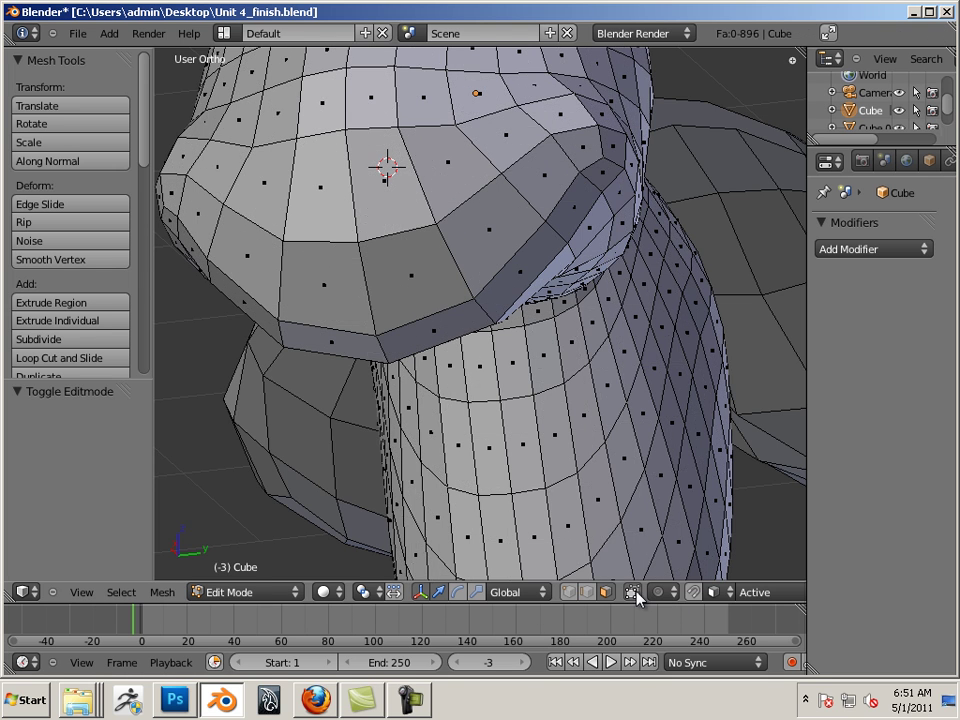
# Select the first faces of the band along the head's lower rim
pyautogui.moveTo(640, 420); pyautogui.dragTo(600, 237, button='middle')
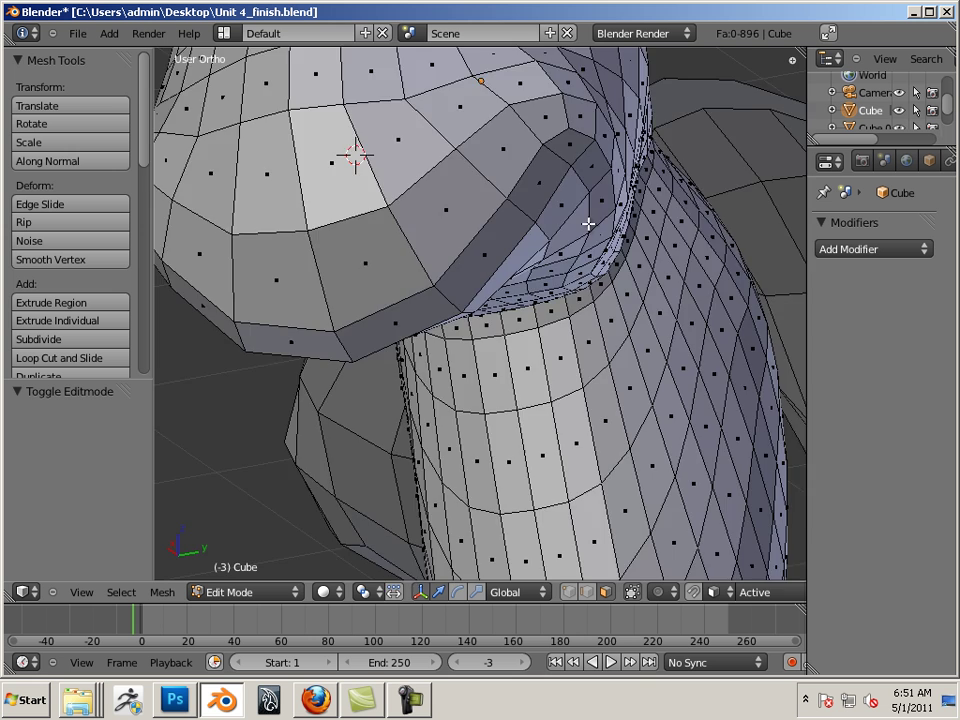
pyautogui.moveTo(588, 224); pyautogui.dragTo(574, 178, button='middle')
pyautogui.rightClick(568, 167)
pyautogui.keyDown('shift'); pyautogui.rightClick(566, 143); pyautogui.keyUp('shift')
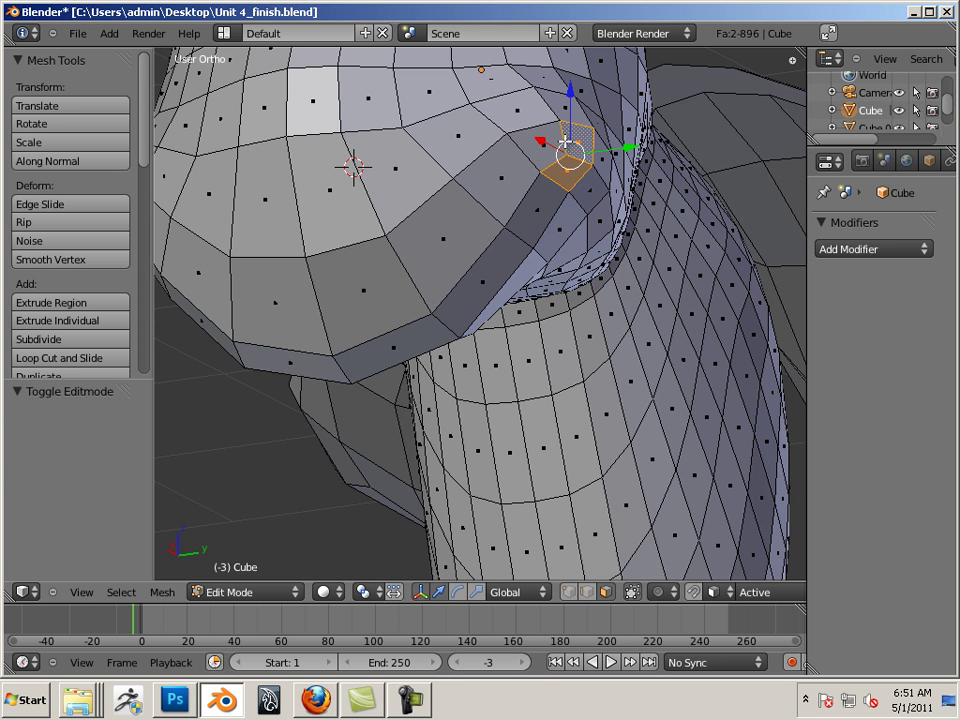
pyautogui.keyDown('shift'); pyautogui.click(542, 157); pyautogui.keyUp('shift')
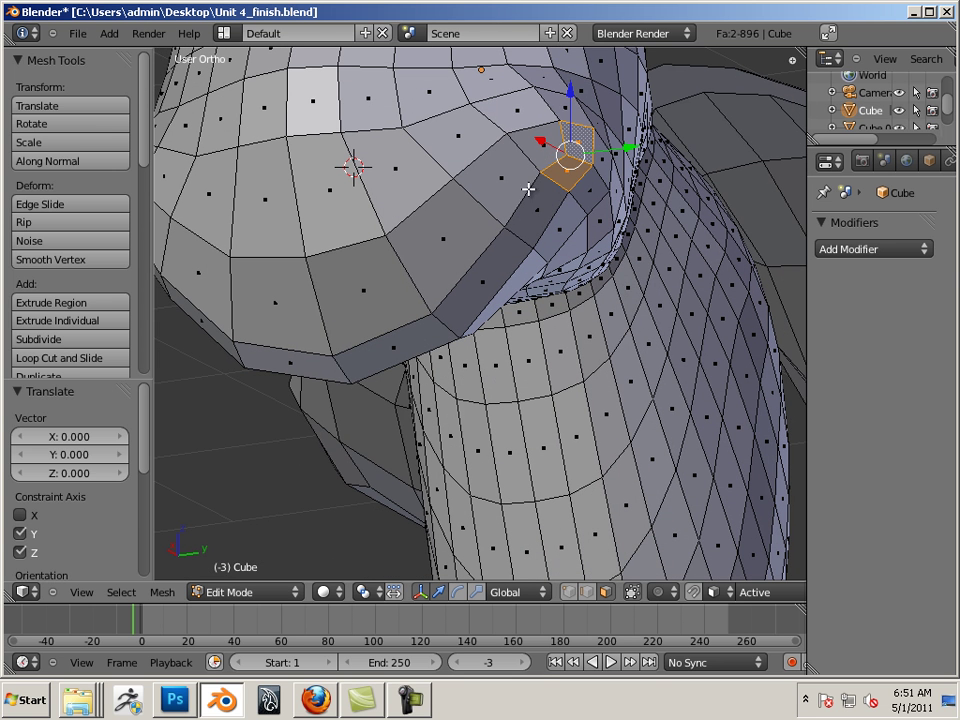
pyautogui.keyDown('shift'); pyautogui.rightClick(522, 196); pyautogui.keyUp('shift')
pyautogui.keyDown('shift'); pyautogui.rightClick(506, 178); pyautogui.keyUp('shift')
pyautogui.keyDown('shift'); pyautogui.click(547, 147); pyautogui.keyUp('shift')
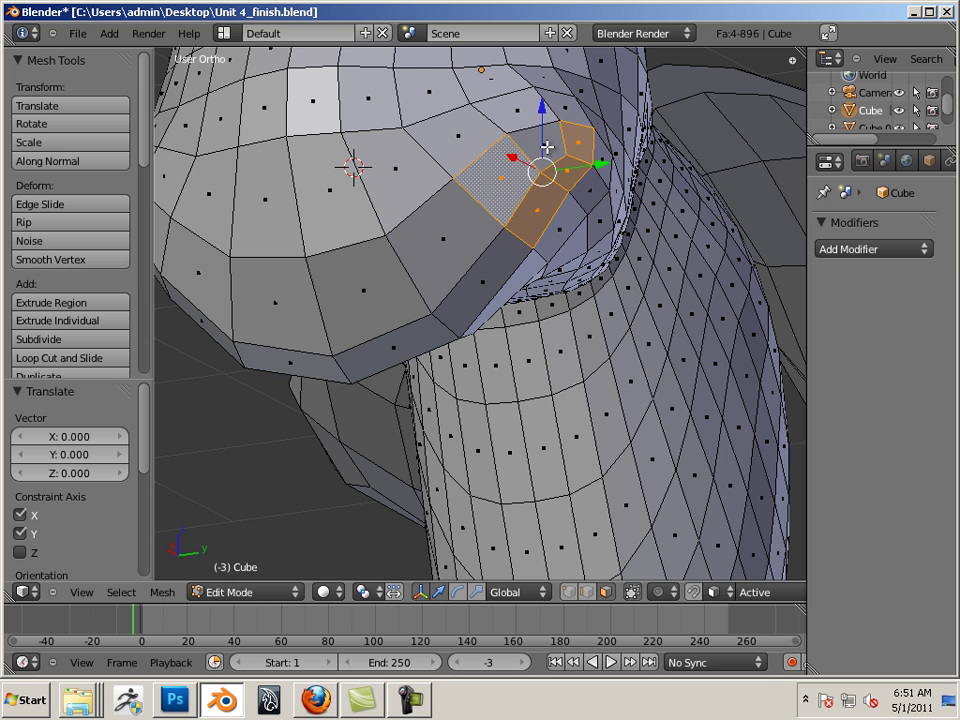
pyautogui.moveTo(541, 170); pyautogui.dragTo(467, 356, button='middle')
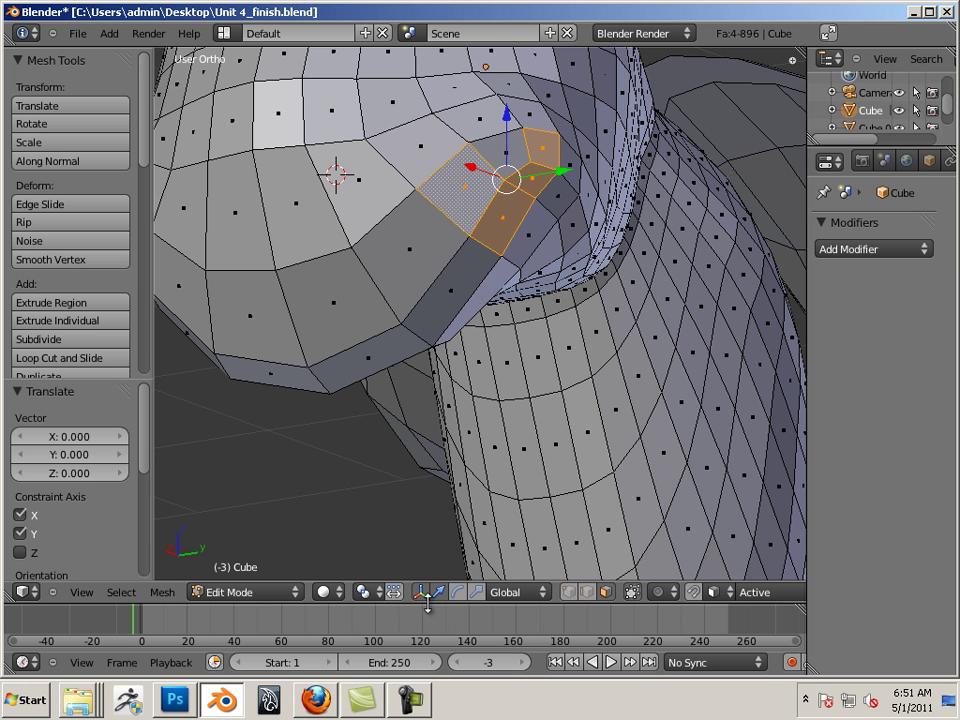
pyautogui.hotkey('ctrl', 'space')
pyautogui.keyDown('shift'); pyautogui.rightClick(507, 153); pyautogui.keyUp('shift')
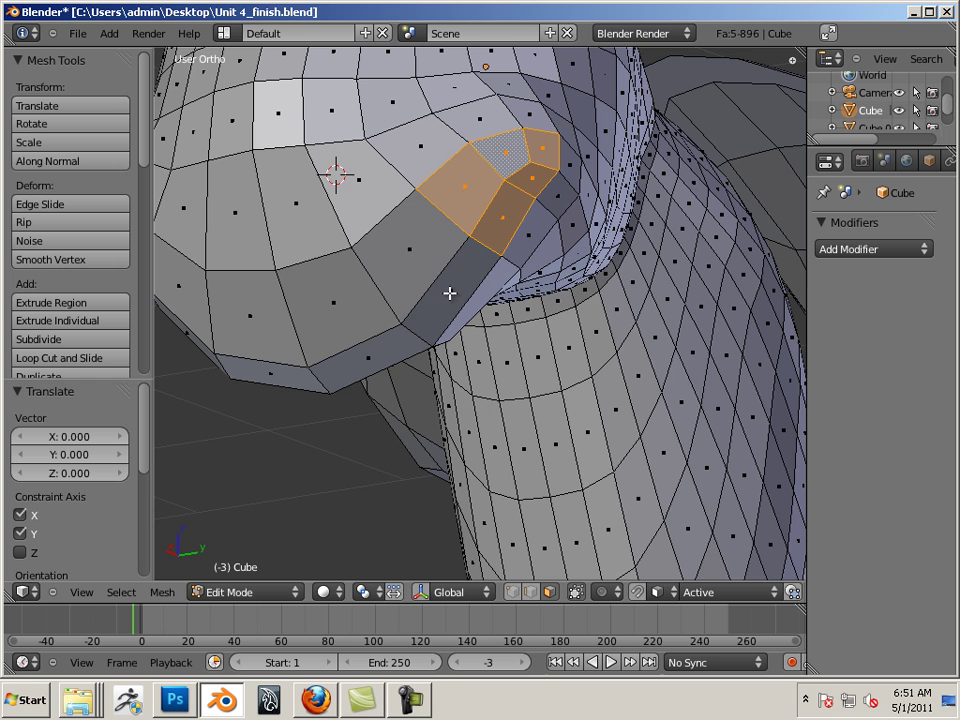
pyautogui.keyDown('shift'); pyautogui.rightClick(444, 283); pyautogui.keyUp('shift')
pyautogui.keyDown('shift'); pyautogui.rightClick(411, 246); pyautogui.keyUp('shift')
pyautogui.moveTo(411, 246); pyautogui.dragTo(426, 296, button='middle')
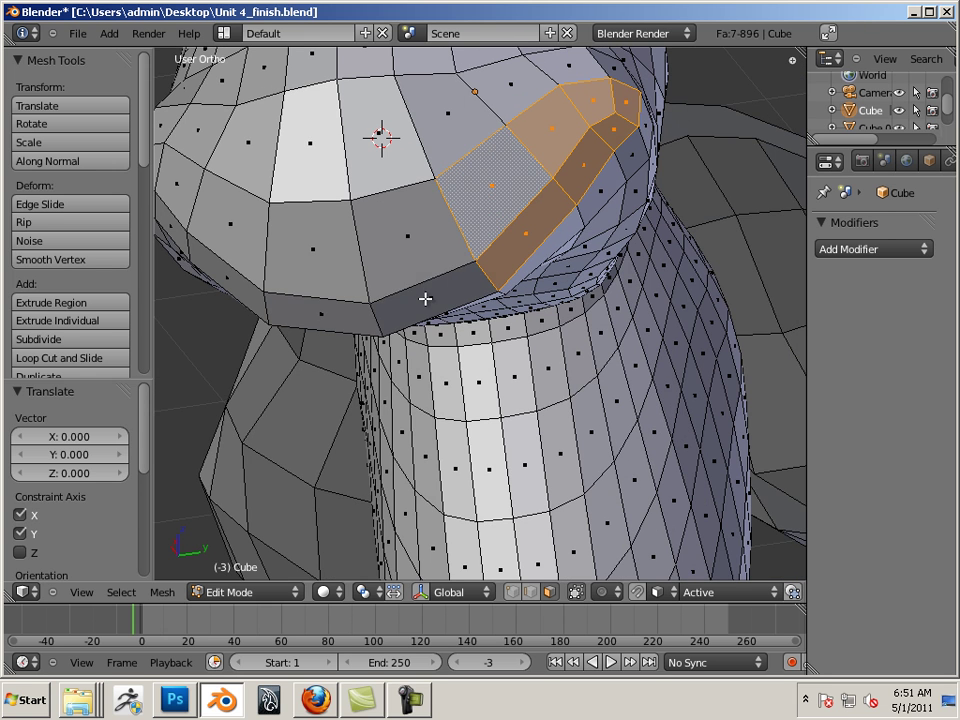
# Extend the selection across the front and up the left side to complete the 18-face rim ring
pyautogui.keyDown('shift'); pyautogui.rightClick(409, 231); pyautogui.keyUp('shift')
pyautogui.keyDown('shift'); pyautogui.rightClick(409, 238); pyautogui.keyUp('shift')
pyautogui.moveTo(409, 238); pyautogui.dragTo(416, 283, button='middle')
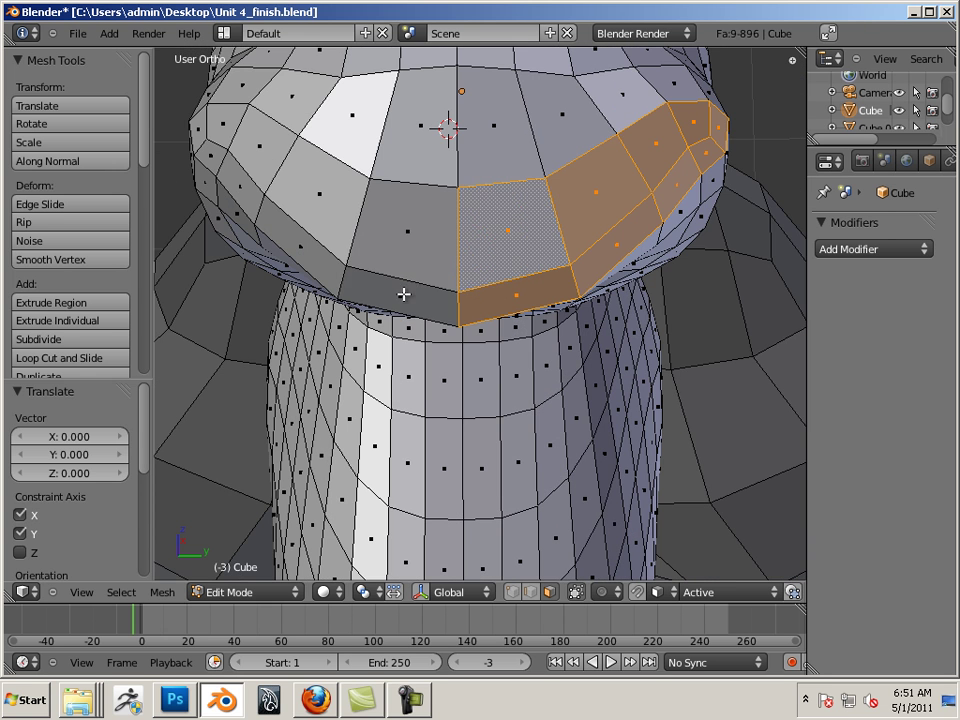
pyautogui.keyDown('shift'); pyautogui.rightClick(403, 294); pyautogui.keyUp('shift')
pyautogui.keyDown('shift'); pyautogui.rightClick(405, 234); pyautogui.keyUp('shift')
pyautogui.keyDown('shift'); pyautogui.rightClick(345, 199); pyautogui.keyUp('shift')
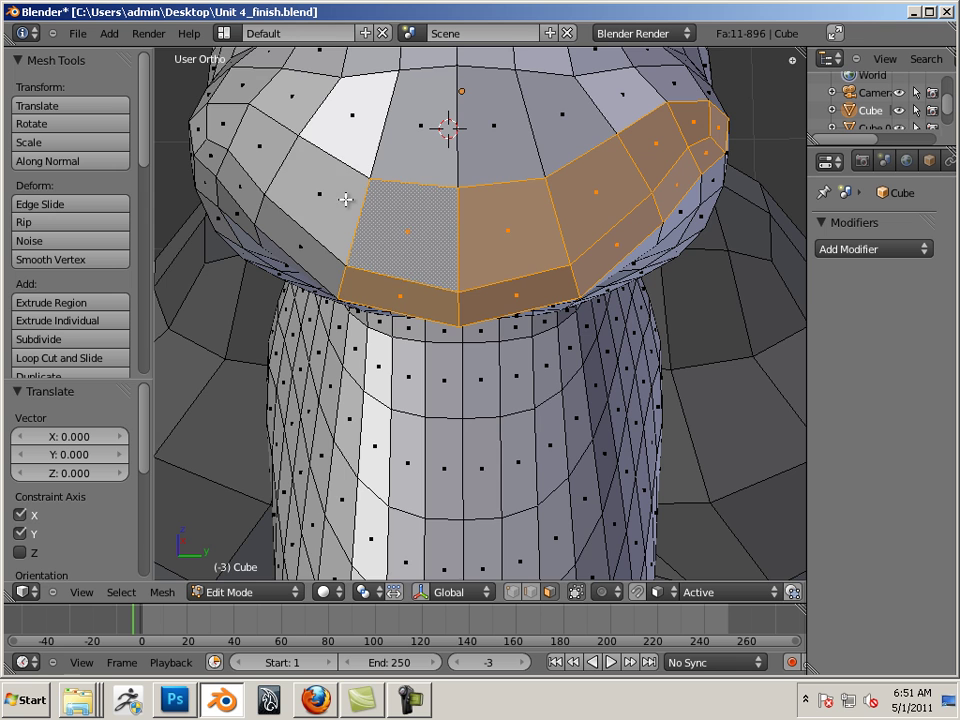
pyautogui.keyDown('shift'); pyautogui.rightClick(303, 241); pyautogui.keyUp('shift')
pyautogui.moveTo(306, 231); pyautogui.dragTo(420, 270, button='middle')
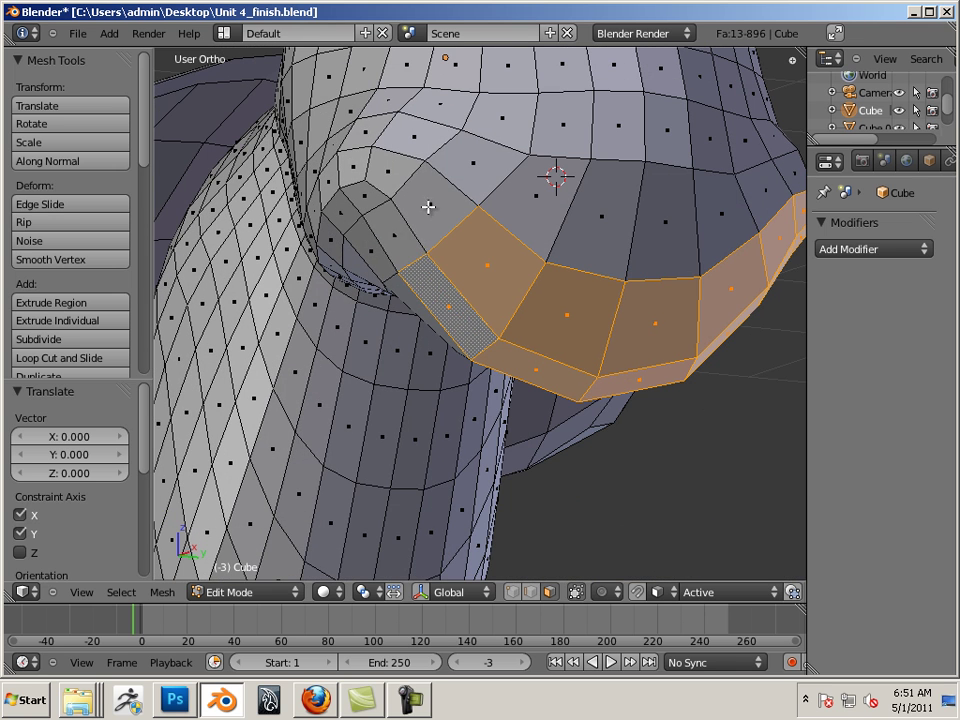
pyautogui.keyDown('shift'); pyautogui.rightClick(412, 210); pyautogui.keyUp('shift')
pyautogui.keyDown('shift'); pyautogui.rightClick(396, 235); pyautogui.keyUp('shift')
pyautogui.keyDown('shift'); pyautogui.rightClick(390, 172); pyautogui.keyUp('shift')
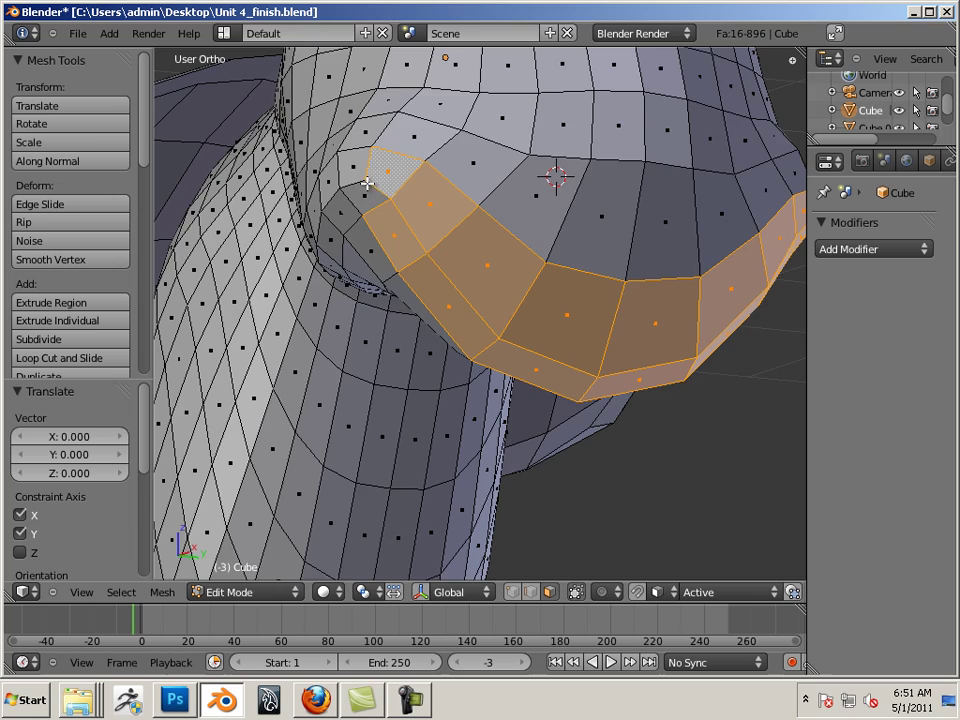
pyautogui.keyDown('shift'); pyautogui.rightClick(366, 185); pyautogui.keyUp('shift')
pyautogui.keyDown('shift'); pyautogui.rightClick(355, 169); pyautogui.keyUp('shift')
pyautogui.moveTo(467, 232); pyautogui.dragTo(509, 494, button='middle')
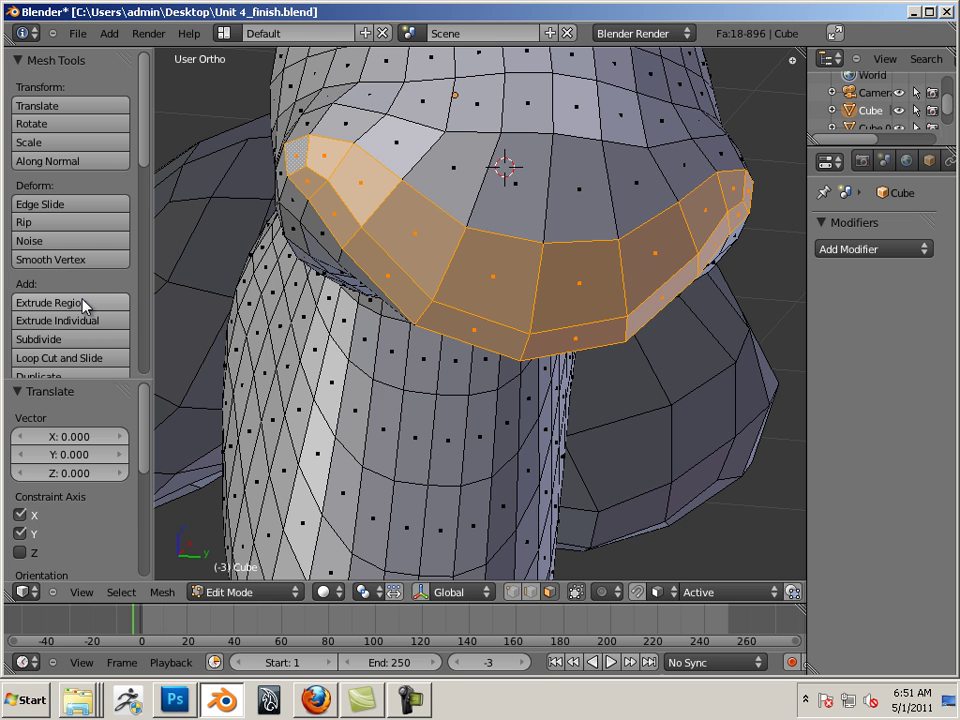
# Extrude the rim band in place and set the gizmo to scaling with Local orientation
pyautogui.click(83, 302)
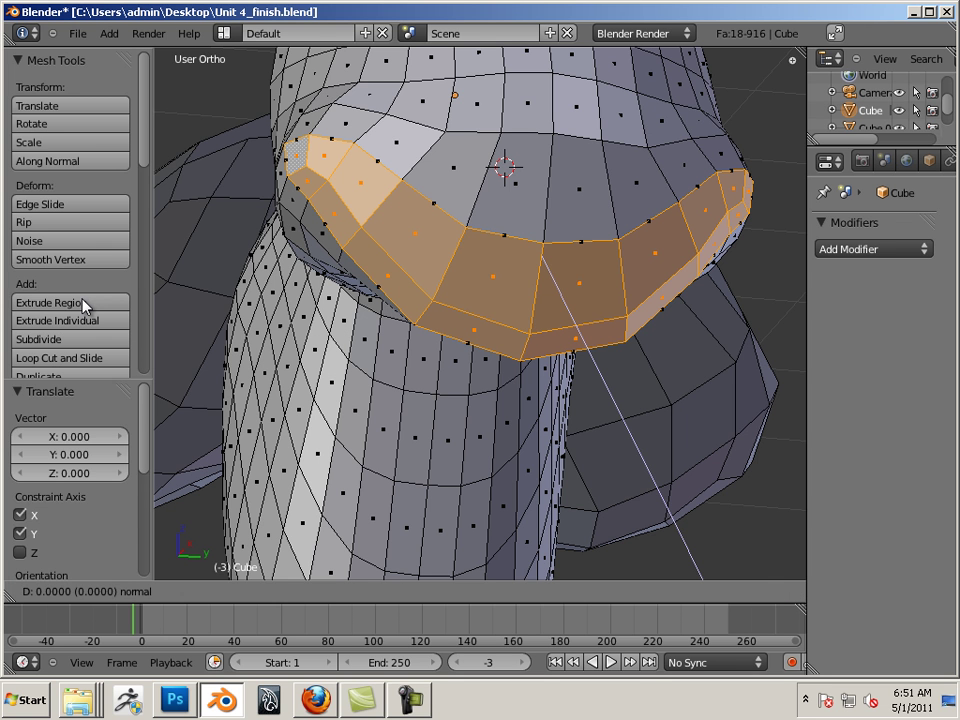
pyautogui.rightClick(84, 302)
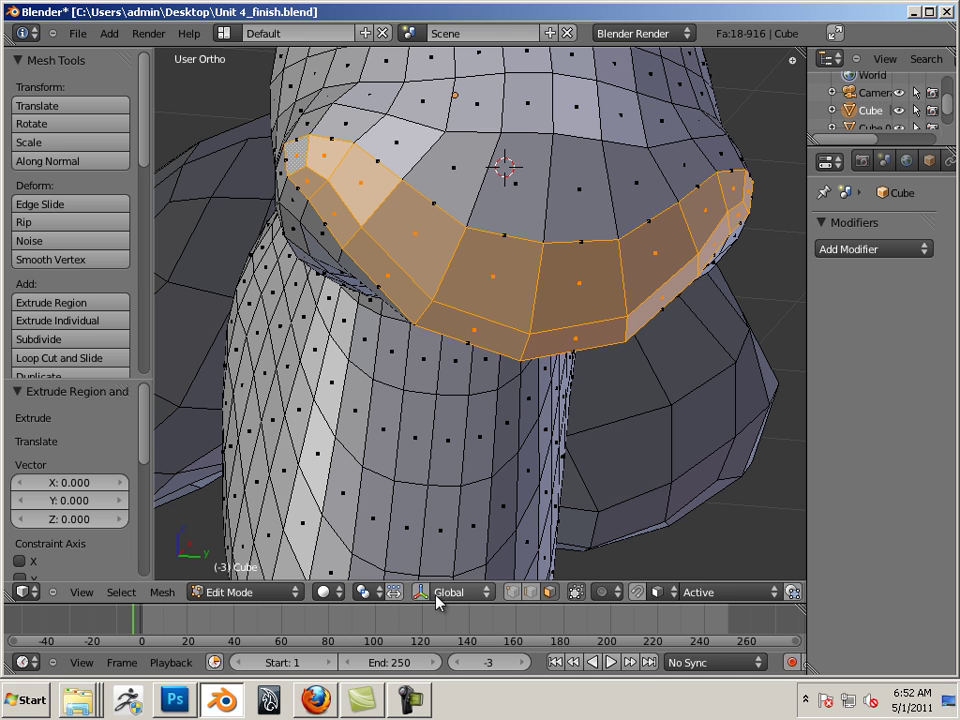
pyautogui.hotkey('ctrl', 'space')
pyautogui.click(477, 593)
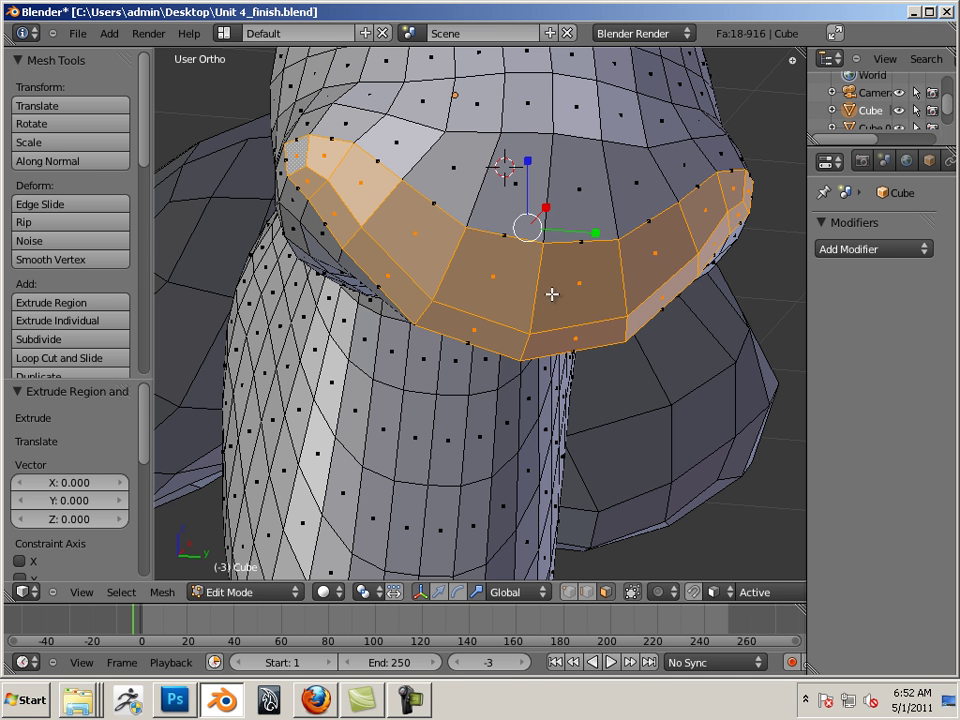
pyautogui.moveTo(554, 327); pyautogui.dragTo(527, 356, button='middle')
pyautogui.click(514, 592)
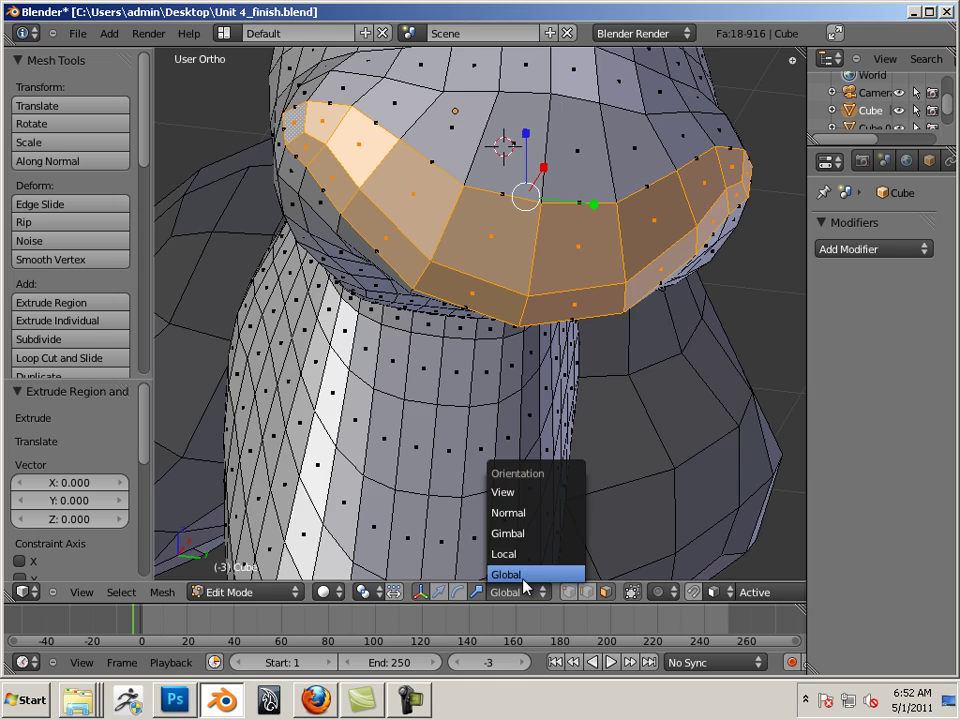
pyautogui.click(524, 563)
# Scale the extruded band inward along local Y, Z and X to about 0.945, then deselect all
pyautogui.moveTo(516, 469); pyautogui.dragTo(356, 310, button='middle')
pyautogui.moveTo(386, 237); pyautogui.dragTo(384, 237)
pyautogui.moveTo(326, 181); pyautogui.dragTo(324, 176)
pyautogui.moveTo(324, 176); pyautogui.dragTo(525, 279, button='middle')
pyautogui.moveTo(520, 325); pyautogui.dragTo(680, 326, button='middle')
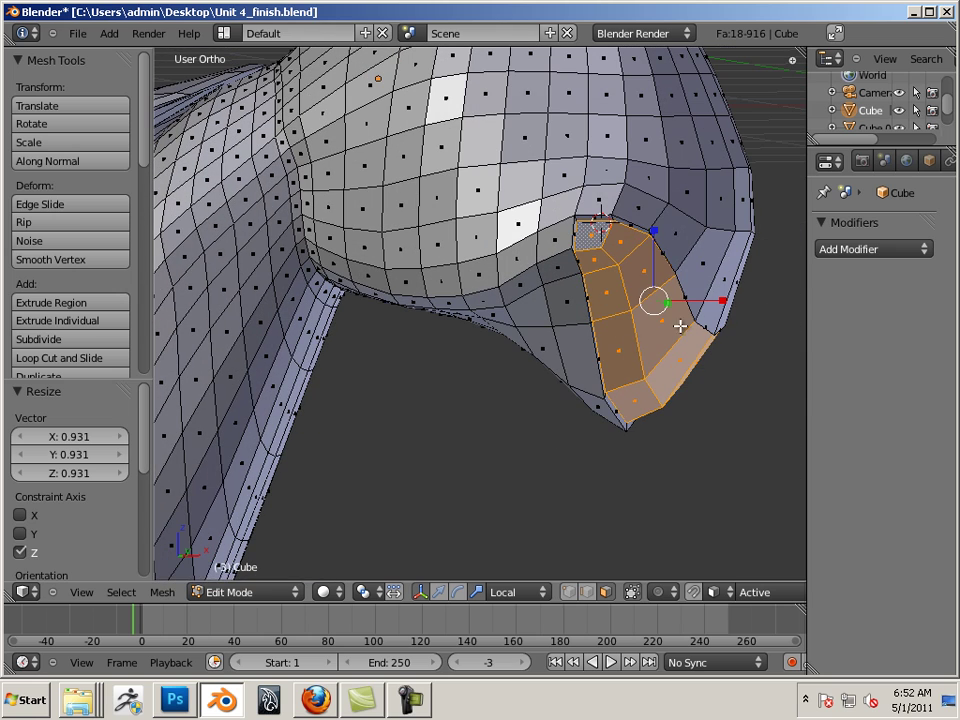
pyautogui.moveTo(726, 301); pyautogui.dragTo(662, 257)
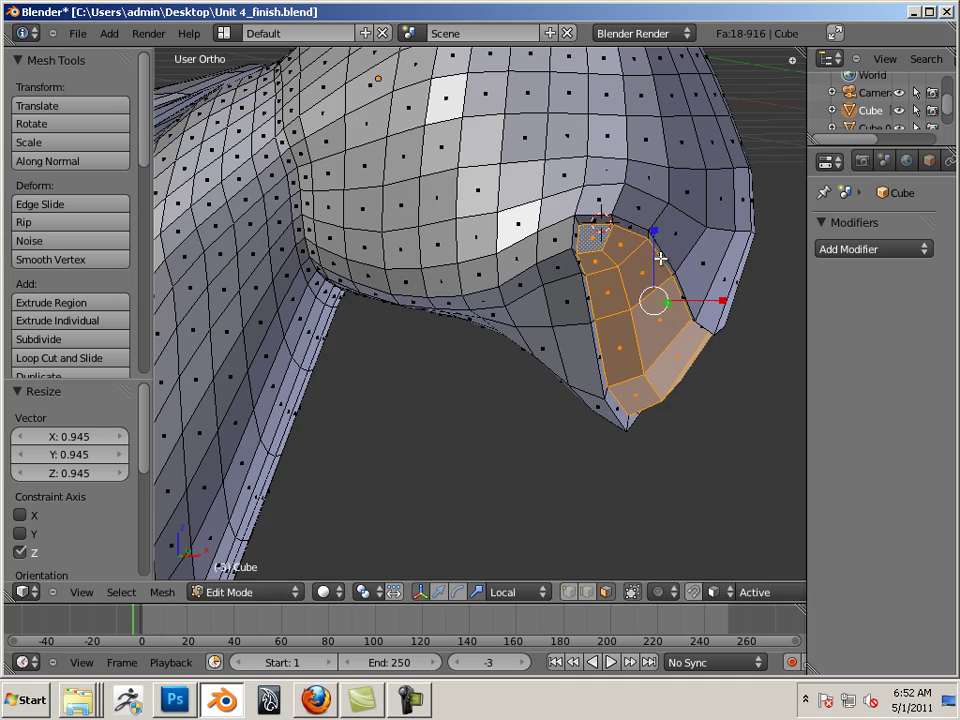
pyautogui.moveTo(662, 257); pyautogui.dragTo(456, 414, button='middle')
pyautogui.scroll(-6, 432, 305)
pyautogui.press('a')
pyautogui.scroll(3, 555, 446)
pyautogui.moveTo(555, 446); pyautogui.dragTo(514, 421, button='middle')
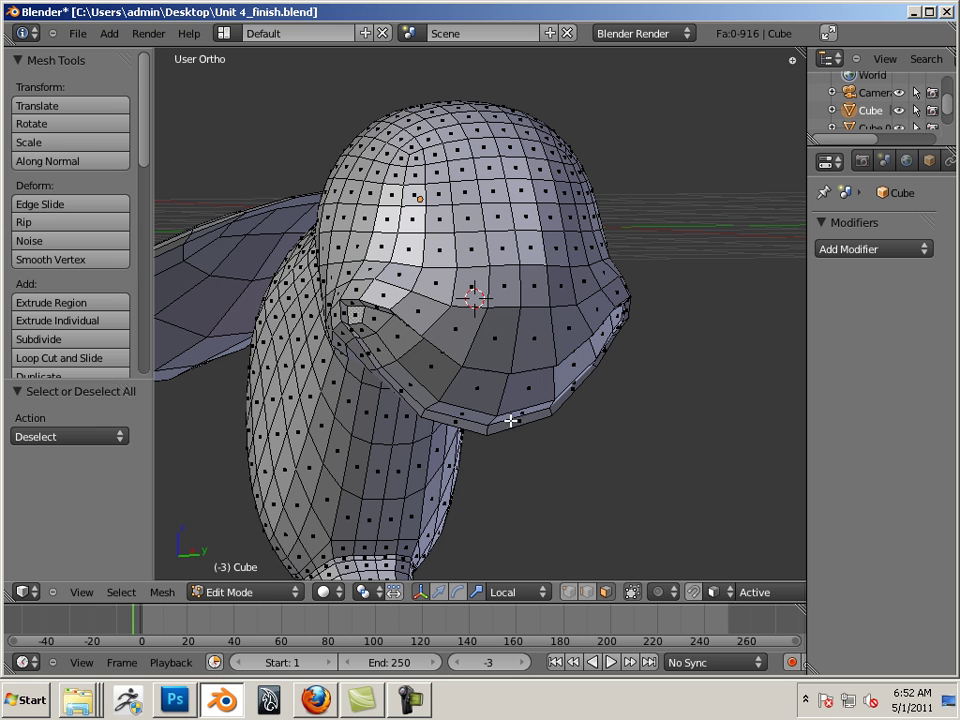
# Return to Object Mode and switch the head into Sculpt Mode
pyautogui.press('Tab')
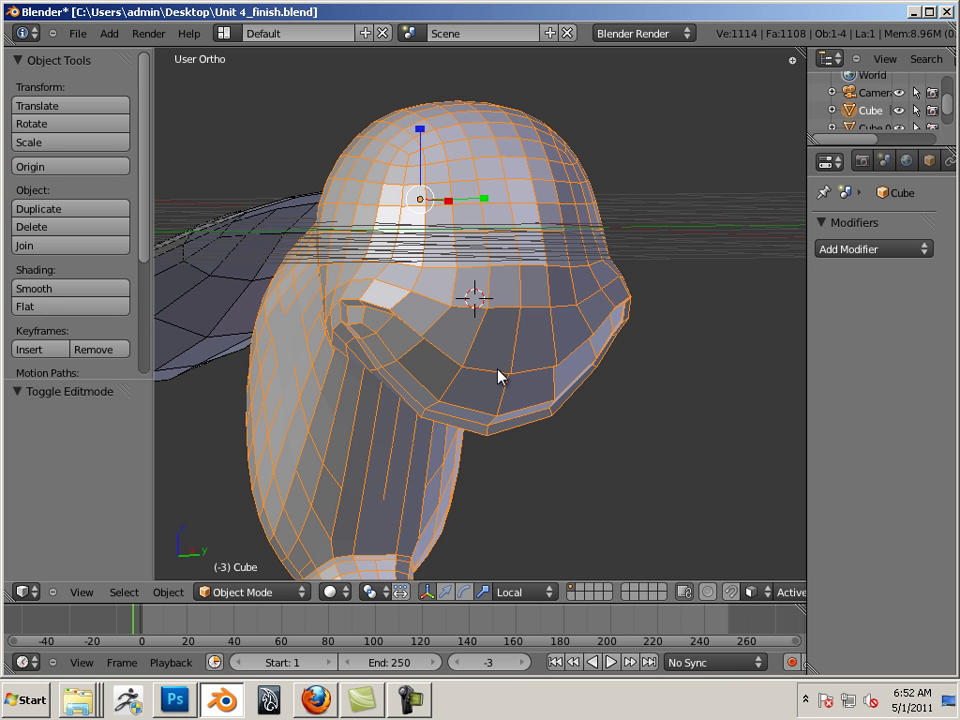
pyautogui.click(257, 592)
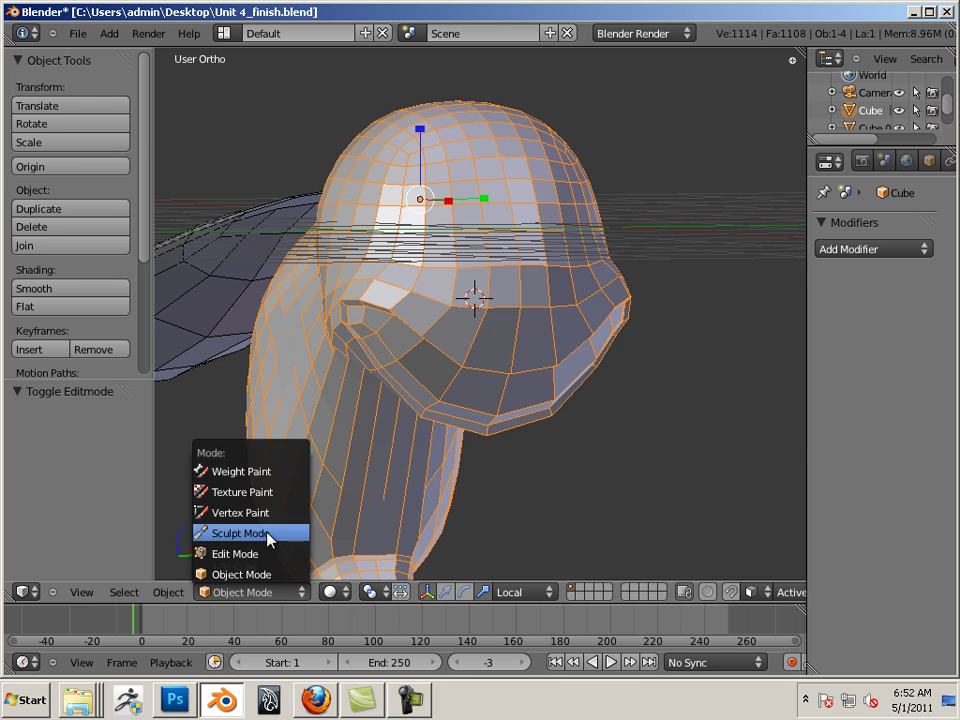
pyautogui.click(267, 535)
pyautogui.moveTo(750, 386)
pyautogui.mouseDown(button='middle')
pyautogui.moveTo(705, 401)
pyautogui.moveTo(705, 380)
pyautogui.moveTo(628, 405)
pyautogui.moveTo(635, 417)
pyautogui.mouseUp(button='middle')
pyautogui.press('Left')
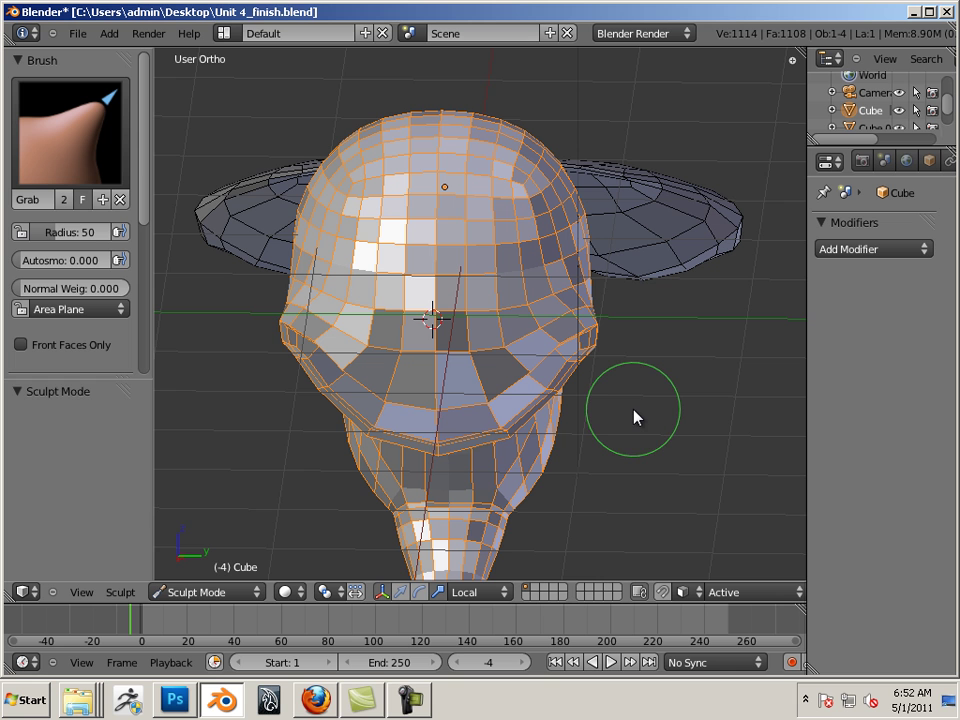
# Reduce the Grab brush radius to 14 and frame the top of the head
pyautogui.press('[')
pyautogui.press('[')
pyautogui.press('[')
pyautogui.press('[')
pyautogui.press('[')
pyautogui.press('[')
pyautogui.press('[')
pyautogui.press('[')
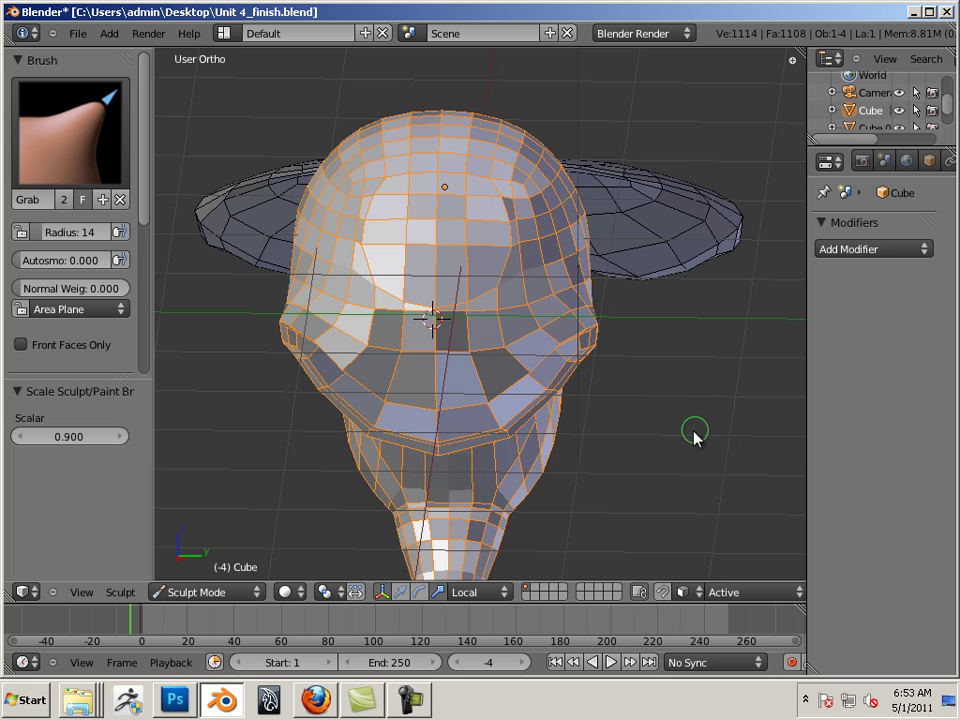
pyautogui.moveTo(694, 437); pyautogui.dragTo(510, 377, button='middle')
pyautogui.scroll(2, 698, 425)
pyautogui.scroll(2, 510, 377)
pyautogui.keyDown('shift'); pyautogui.moveTo(560, 410); pyautogui.dragTo(568, 489, button='middle'); pyautogui.keyUp('shift')
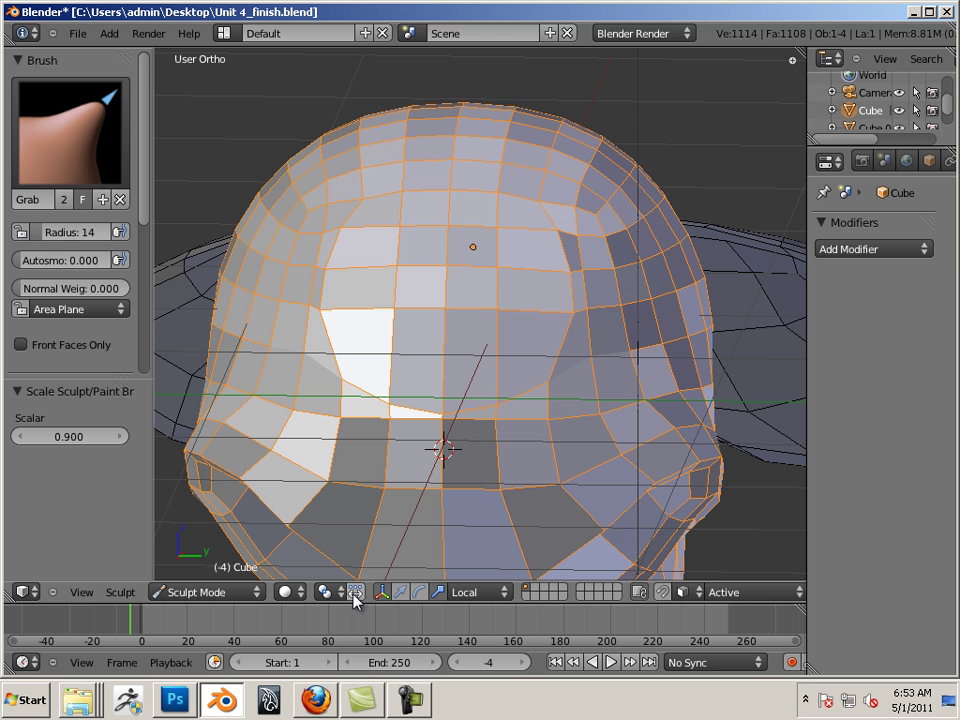
# Enter Edit Mode and begin selecting faces on the front of the head for the eye socket
pyautogui.click(241, 595)
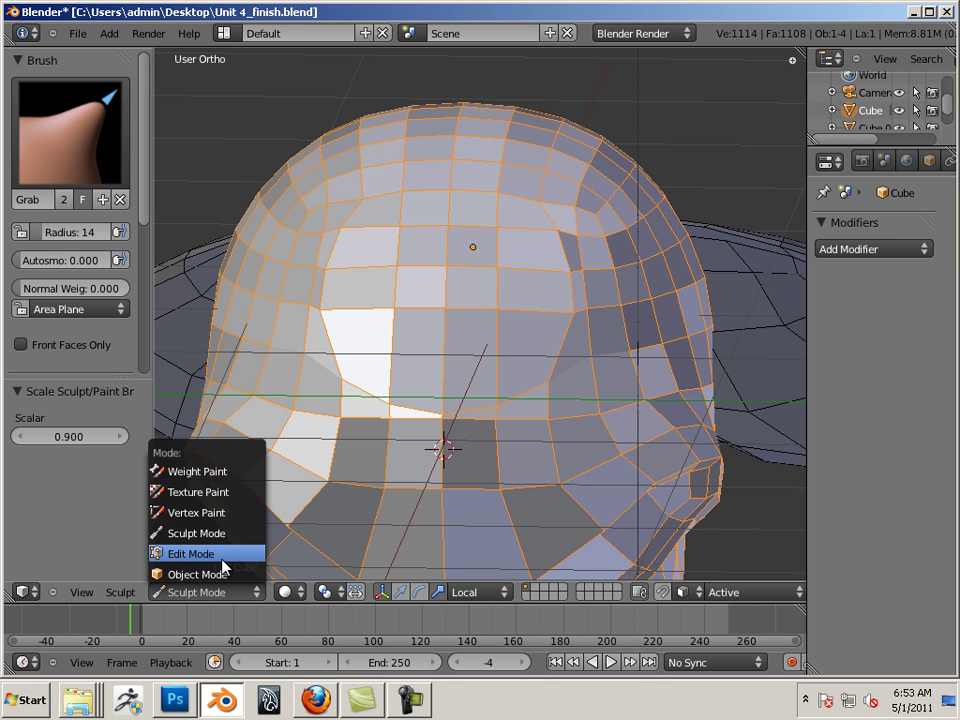
pyautogui.click(195, 554)
pyautogui.moveTo(241, 551); pyautogui.dragTo(290, 540, button='middle')
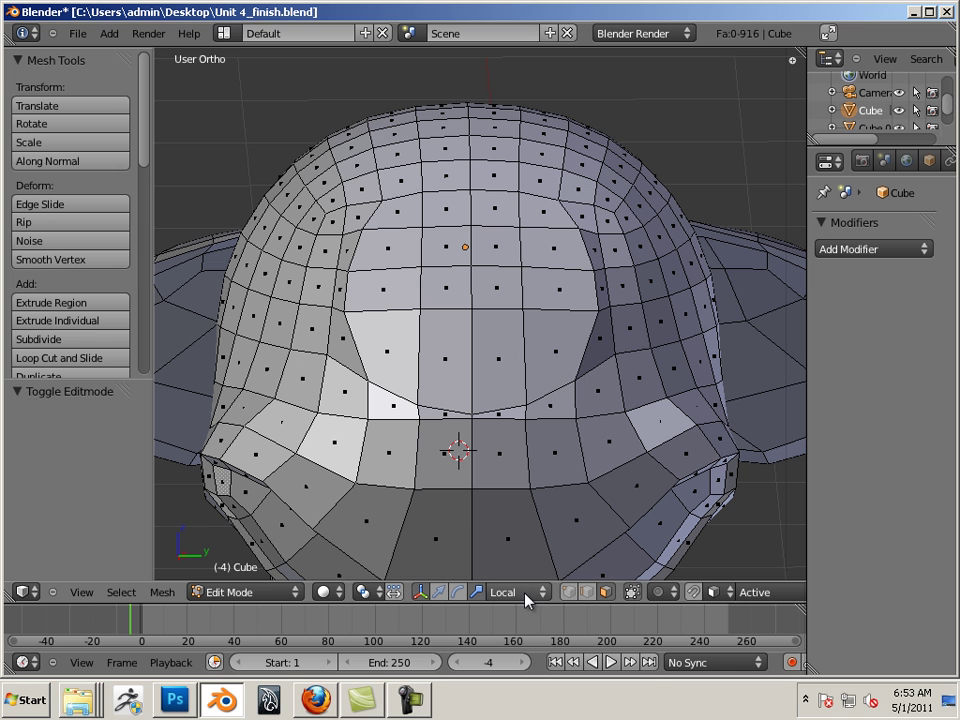
pyautogui.rightClick(554, 352)
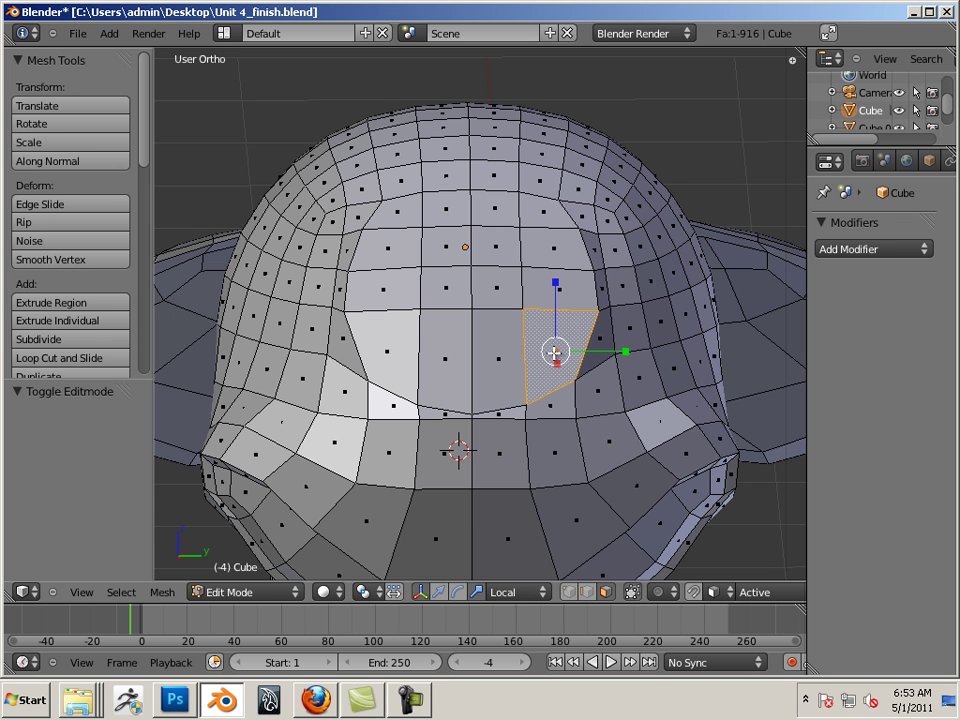
pyautogui.keyDown('shift'); pyautogui.rightClick(490, 353); pyautogui.keyUp('shift')
pyautogui.keyDown('shift'); pyautogui.rightClick(445, 352); pyautogui.keyUp('shift')
pyautogui.keyDown('shift'); pyautogui.rightClick(389, 353); pyautogui.keyUp('shift')
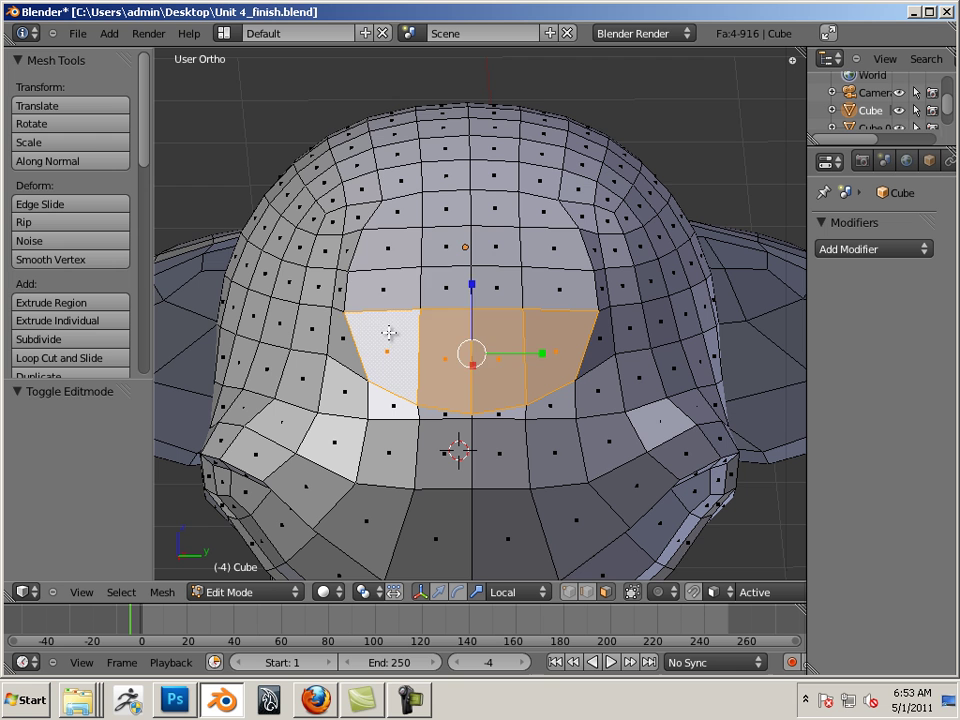
pyautogui.keyDown('shift'); pyautogui.rightClick(382, 287); pyautogui.keyUp('shift')
# Extend the selection upward and fill it into a round 16-face eye-socket patch
pyautogui.keyDown('shift'); pyautogui.rightClick(389, 251); pyautogui.keyUp('shift')
pyautogui.keyDown('shift'); pyautogui.rightClick(507, 287); pyautogui.keyUp('shift')
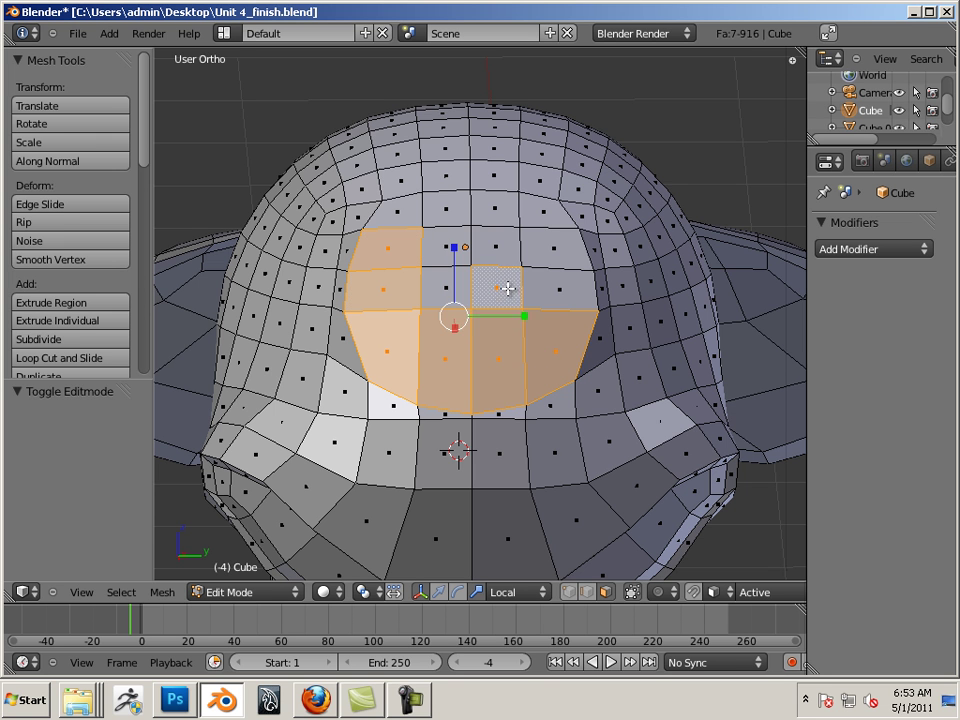
pyautogui.keyDown('shift'); pyautogui.rightClick(561, 287); pyautogui.keyUp('shift')
pyautogui.keyDown('shift'); pyautogui.rightClick(556, 249); pyautogui.keyUp('shift')
pyautogui.keyDown('shift'); pyautogui.rightClick(542, 208); pyautogui.keyUp('shift')
pyautogui.keyDown('shift'); pyautogui.rightClick(492, 208); pyautogui.keyUp('shift')
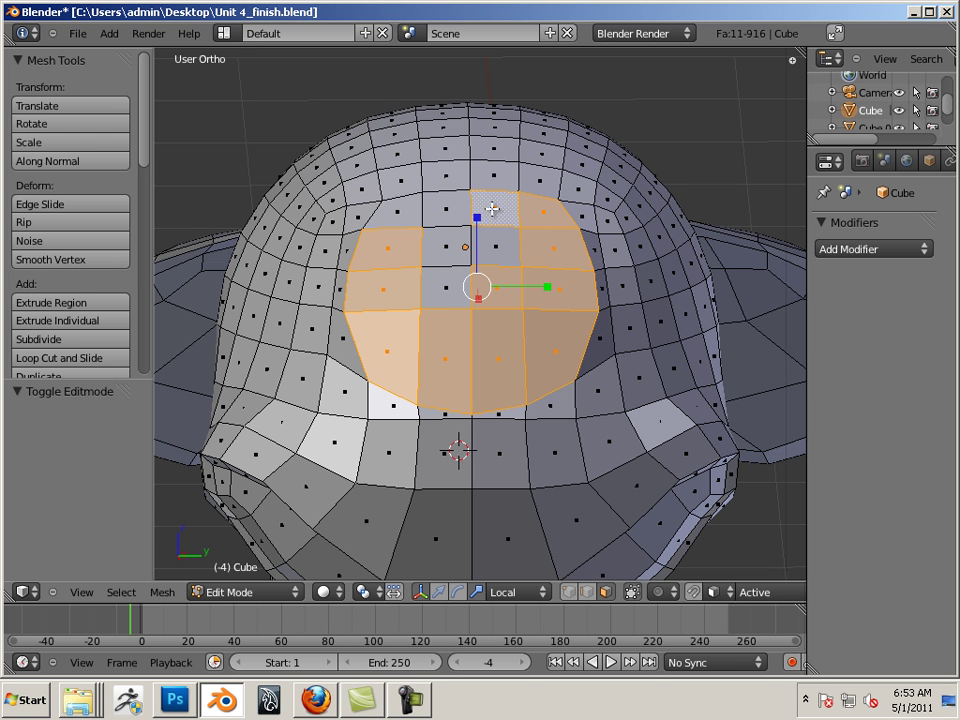
pyautogui.keyDown('shift'); pyautogui.rightClick(446, 209); pyautogui.keyUp('shift')
pyautogui.keyDown('shift'); pyautogui.rightClick(407, 210); pyautogui.keyUp('shift')
pyautogui.keyDown('shift'); pyautogui.rightClick(452, 243); pyautogui.keyUp('shift')
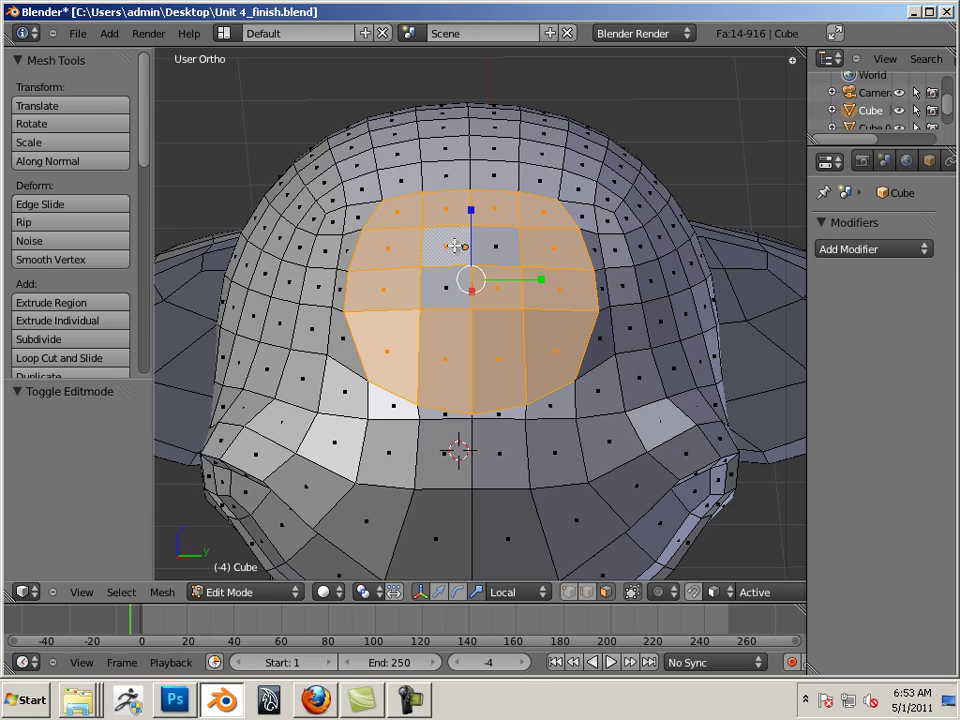
pyautogui.keyDown('shift'); pyautogui.rightClick(492, 248); pyautogui.keyUp('shift')
pyautogui.keyDown('shift'); pyautogui.rightClick(445, 291); pyautogui.keyUp('shift')
pyautogui.moveTo(428, 336)
pyautogui.mouseDown(button='middle')
pyautogui.moveTo(534, 366)
pyautogui.moveTo(375, 354)
pyautogui.moveTo(304, 334)
pyautogui.moveTo(427, 345)
pyautogui.mouseUp(button='middle')
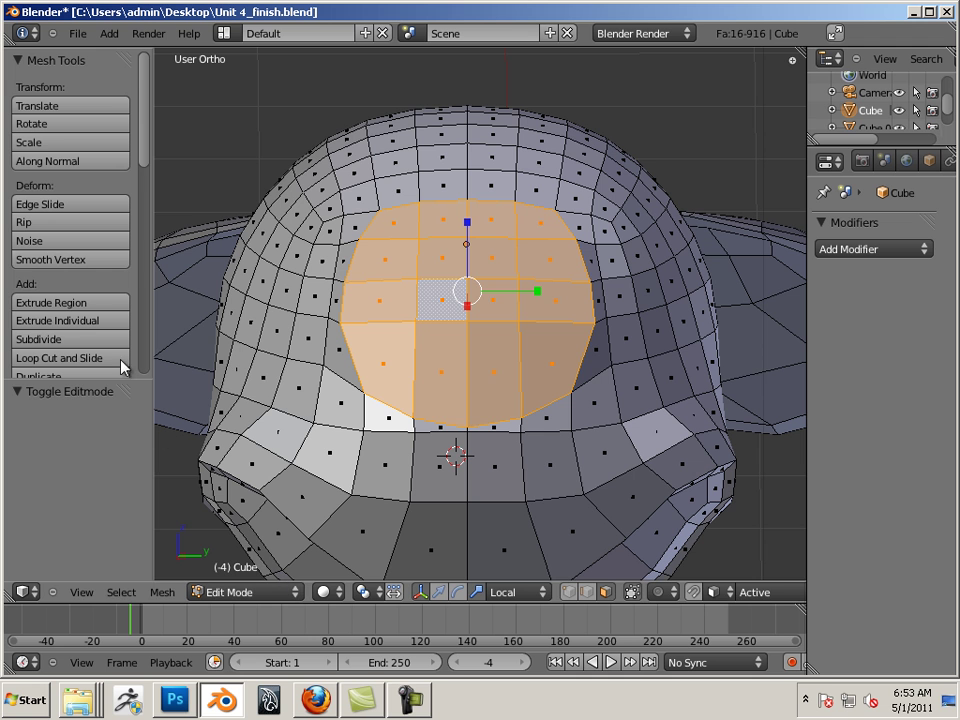
# Extrude the 16-face eye patch in place and scale it to 0.895, checking from several angles
pyautogui.click(88, 304)
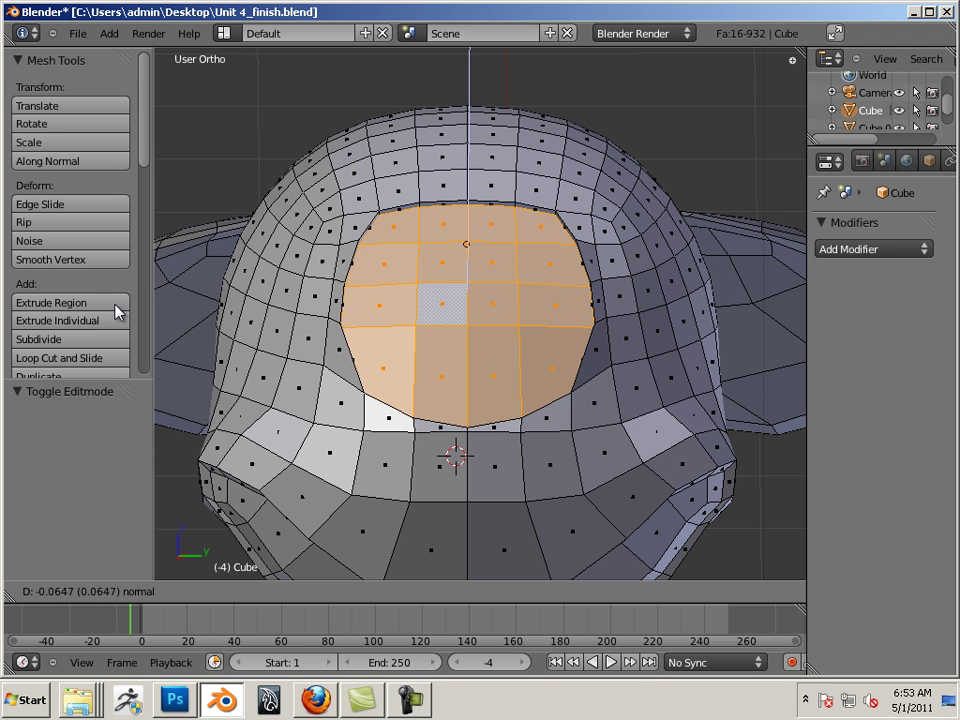
pyautogui.click(121, 302)
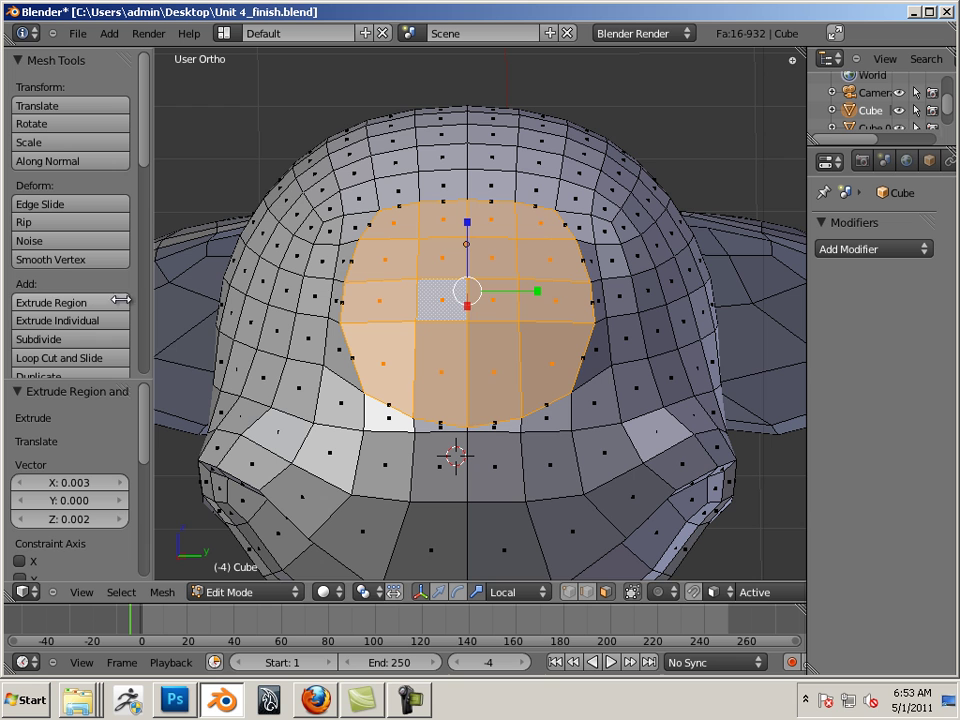
pyautogui.press('s')
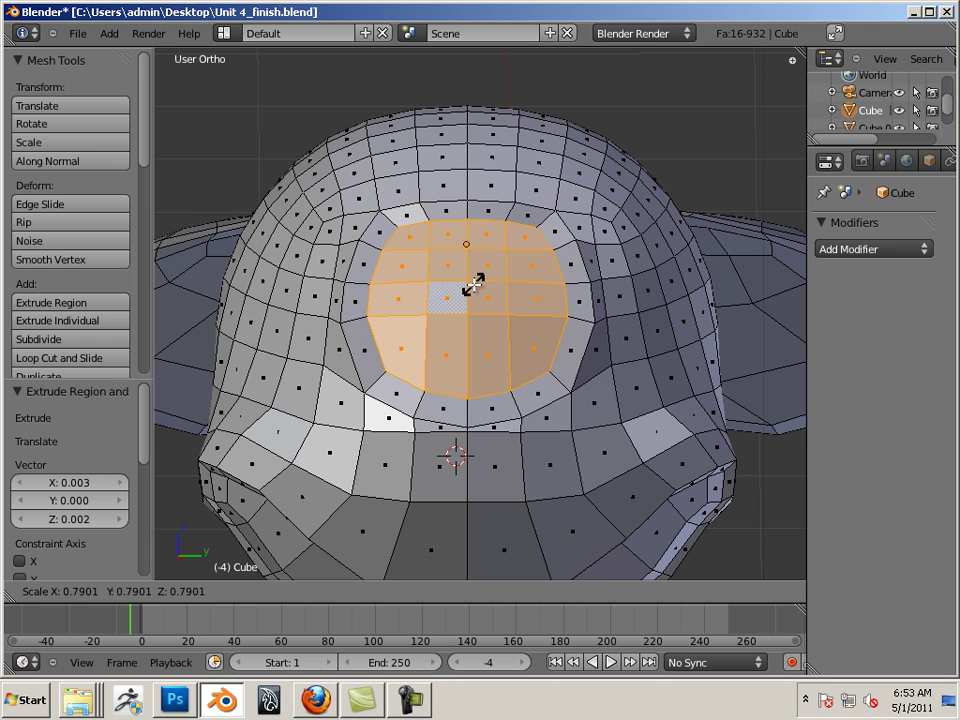
pyautogui.click(476, 287)
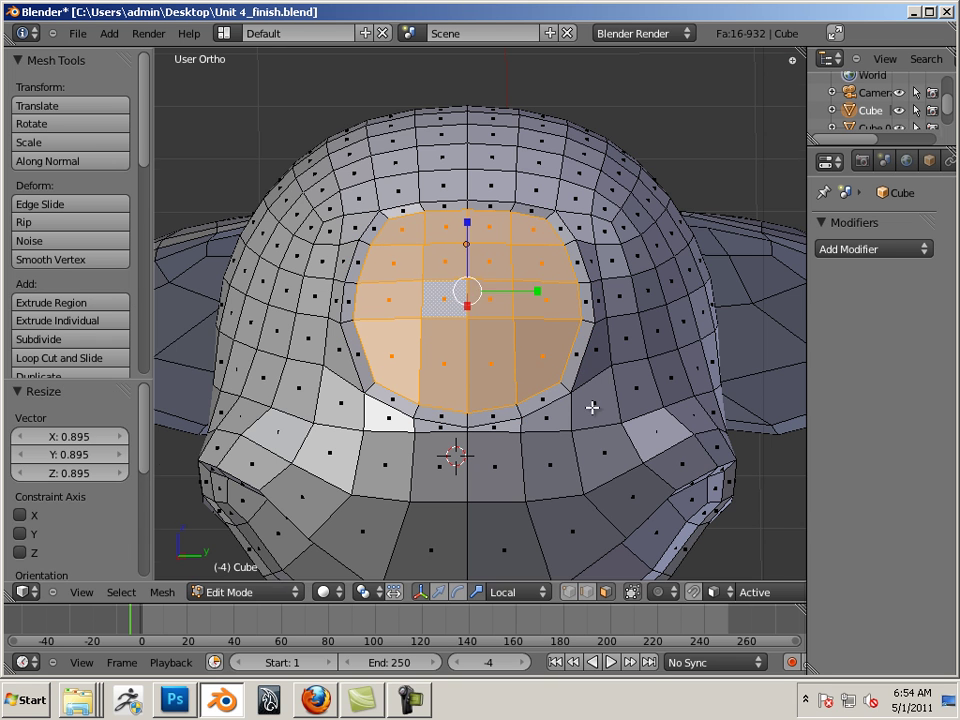
pyautogui.moveTo(592, 407)
pyautogui.mouseDown(button='middle')
pyautogui.moveTo(461, 409)
pyautogui.moveTo(405, 360)
pyautogui.moveTo(643, 444)
pyautogui.moveTo(587, 430)
pyautogui.mouseUp(button='middle')
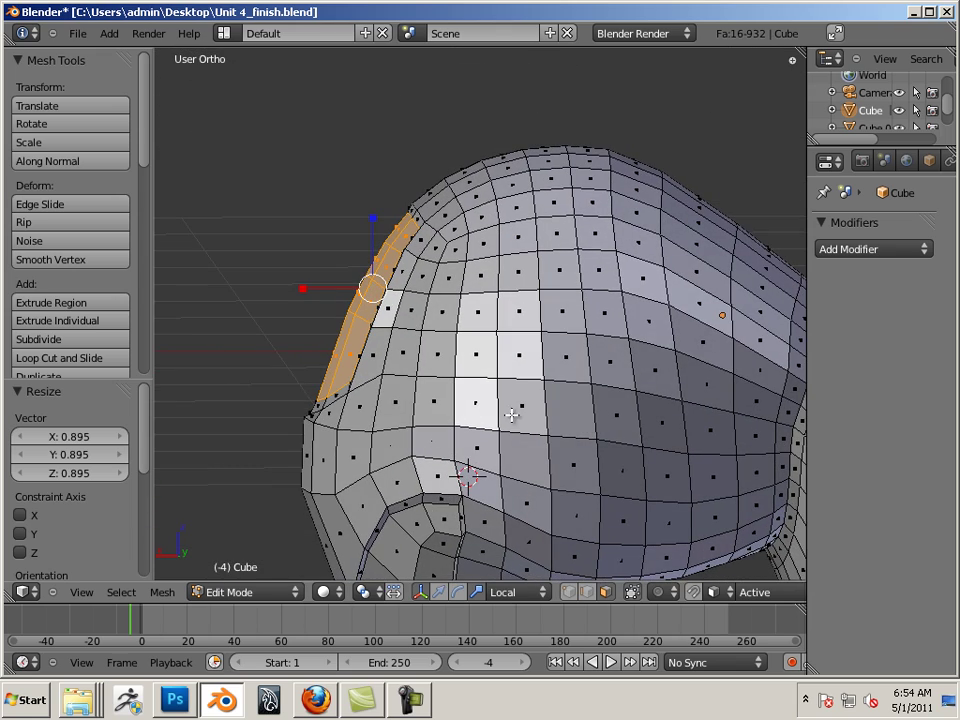
pyautogui.moveTo(248, 287); pyautogui.dragTo(589, 386, button='middle')
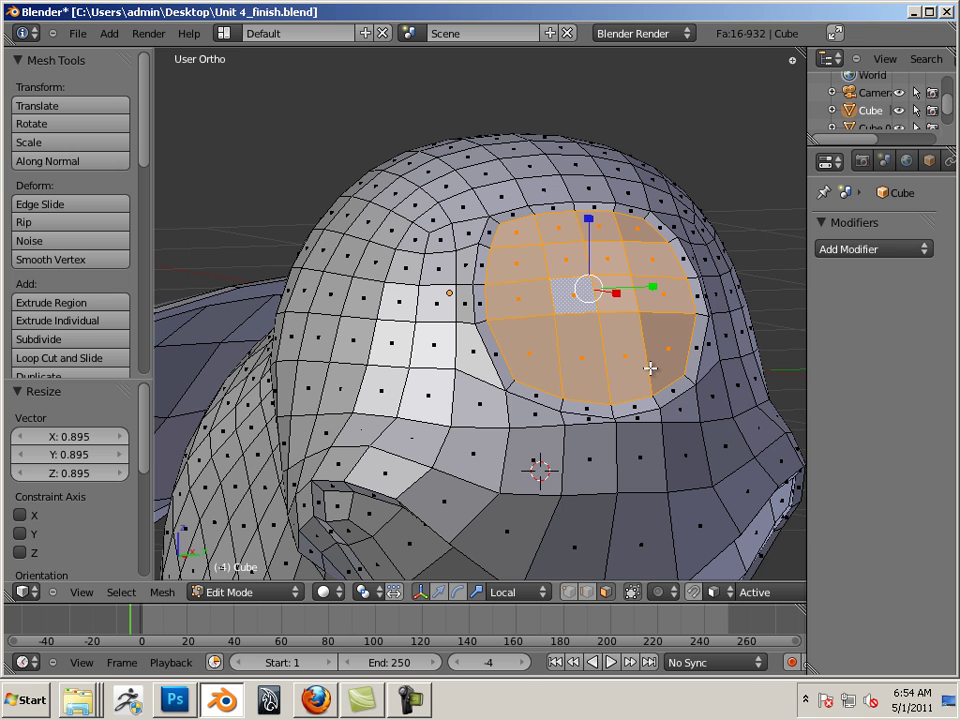
pyautogui.moveTo(641, 381); pyautogui.dragTo(390, 389, button='middle')
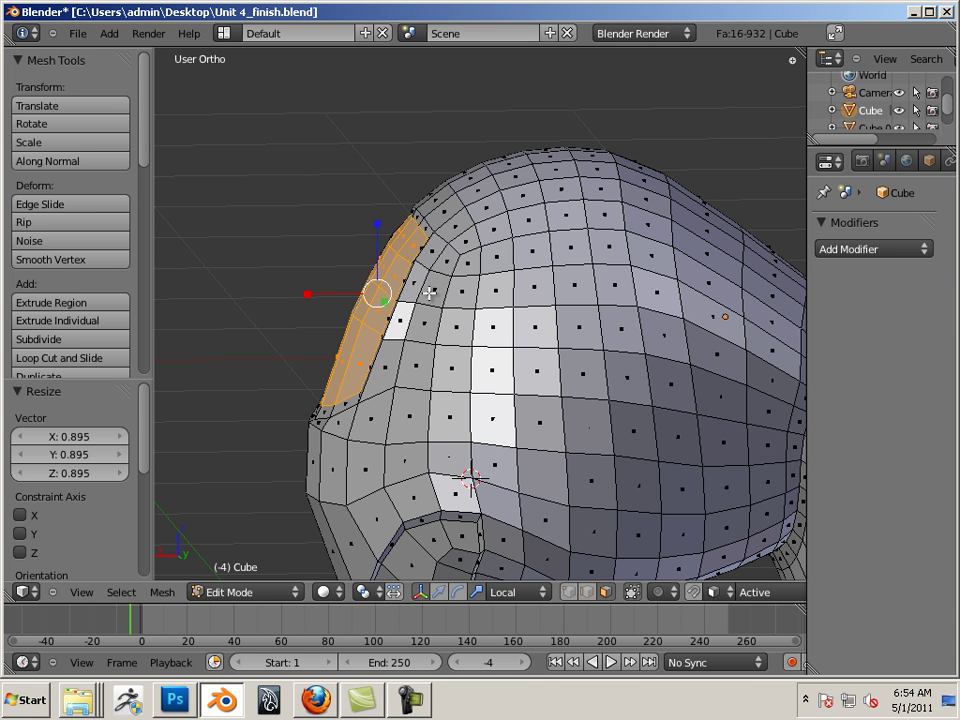
pyautogui.moveTo(293, 252); pyautogui.dragTo(389, 336, button='middle')
# Restore the 16-face eye patch selection, switch to front orthographic view, and rescale the socket strip
pyautogui.press('a')
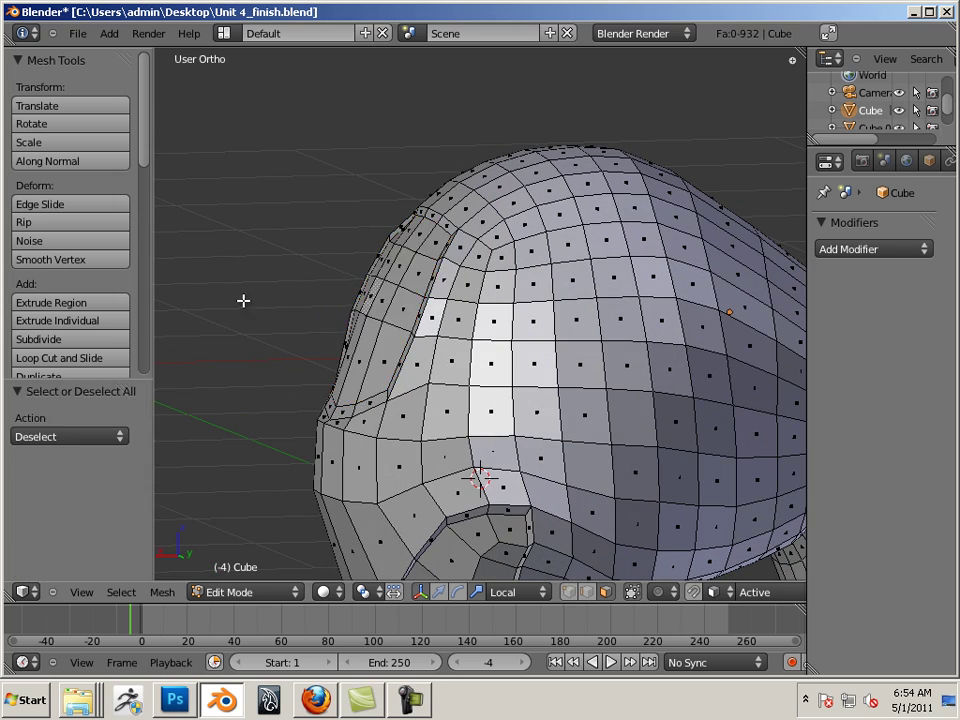
pyautogui.moveTo(242, 300); pyautogui.dragTo(273, 307, button='middle')
pyautogui.hotkey('ctrl', 'z')
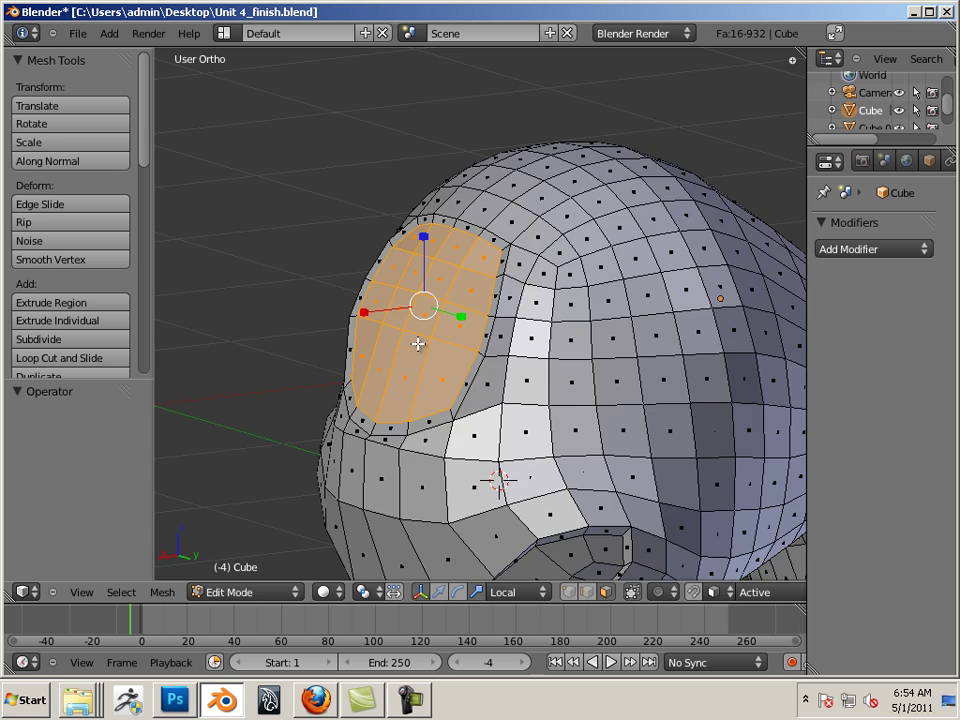
pyautogui.moveTo(418, 343); pyautogui.dragTo(294, 315, button='middle')
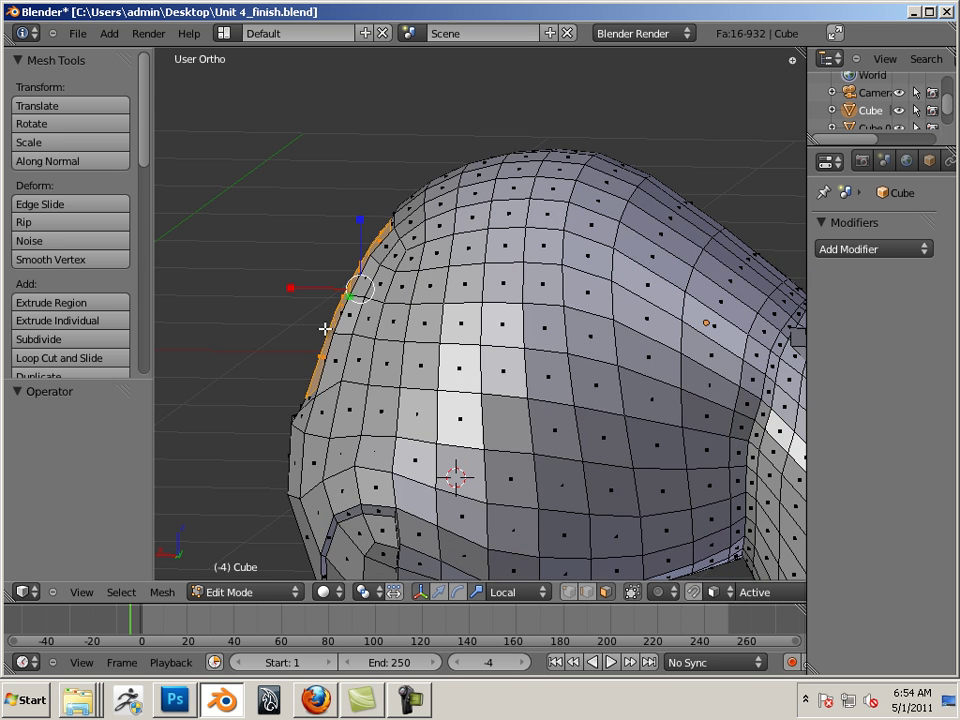
pyautogui.press('KP_1')
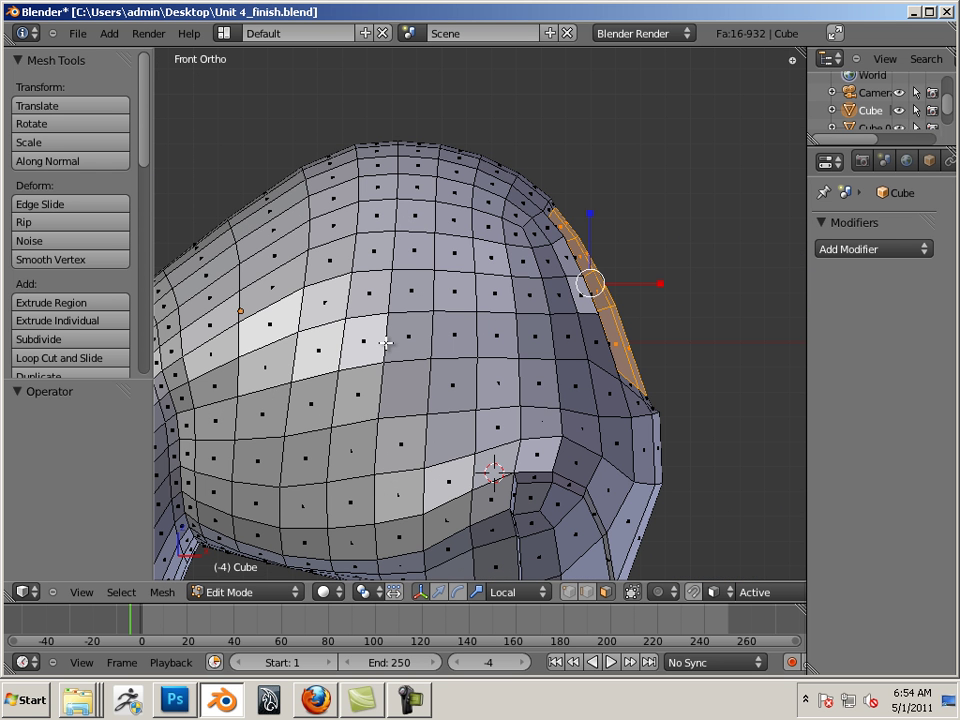
pyautogui.press('s')
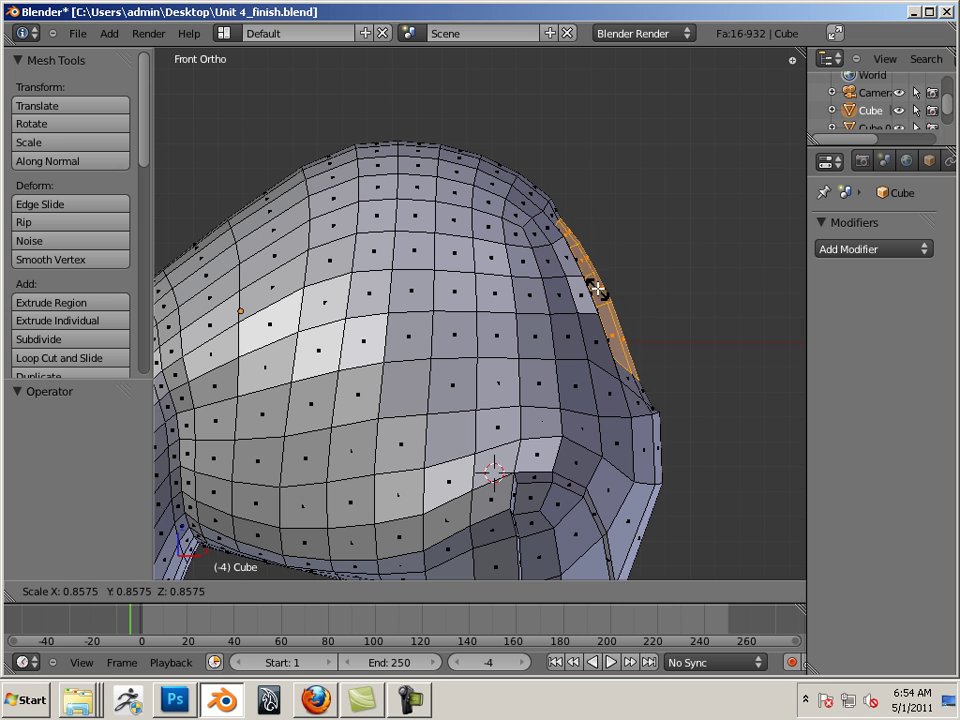
pyautogui.click(598, 288)
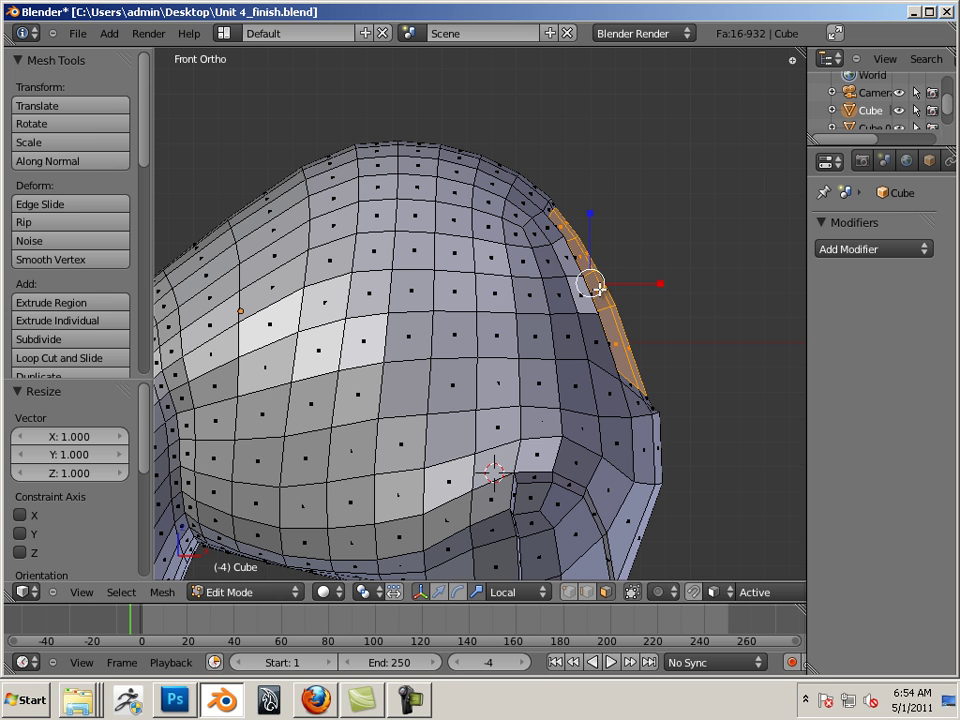
# Lower the socket rim slightly along Z, undo the sideways X nudge, and deselect all
pyautogui.press('g')
pyautogui.press('x')
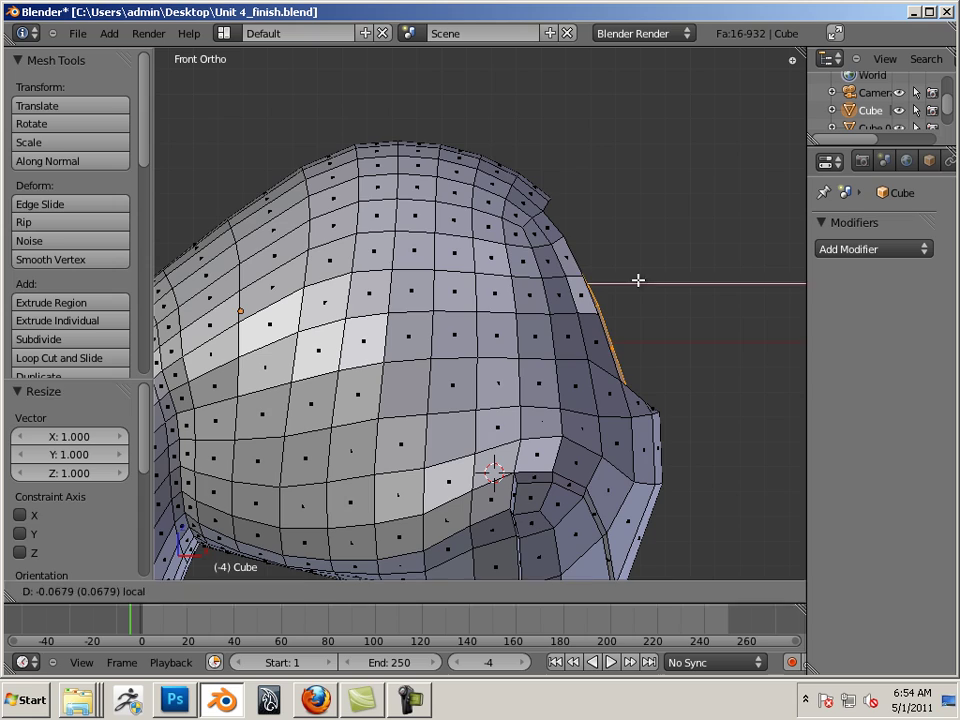
pyautogui.rightClick(638, 280)
pyautogui.click(574, 216)
pyautogui.moveTo(574, 218); pyautogui.dragTo(582, 238)
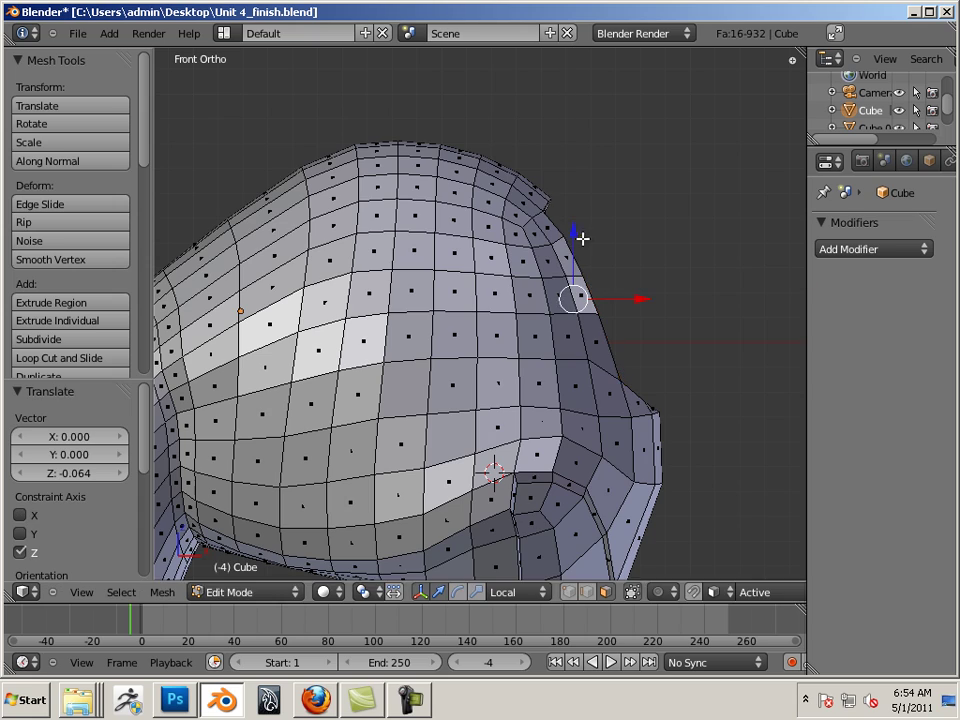
pyautogui.moveTo(582, 238); pyautogui.dragTo(664, 294, button='middle')
pyautogui.moveTo(664, 294); pyautogui.dragTo(640, 285)
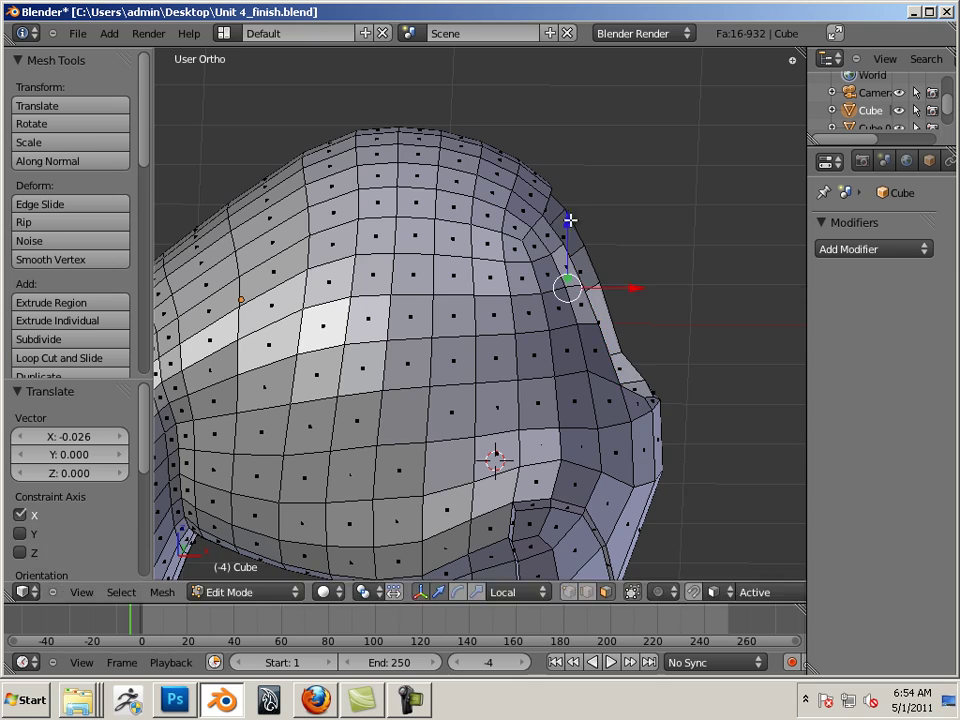
pyautogui.hotkey('ctrl', 'z')
pyautogui.press('a')
# Return to Object Mode and add a new cube, Cube.001, in front of the eye socket
pyautogui.moveTo(739, 324); pyautogui.dragTo(372, 197, button='middle')
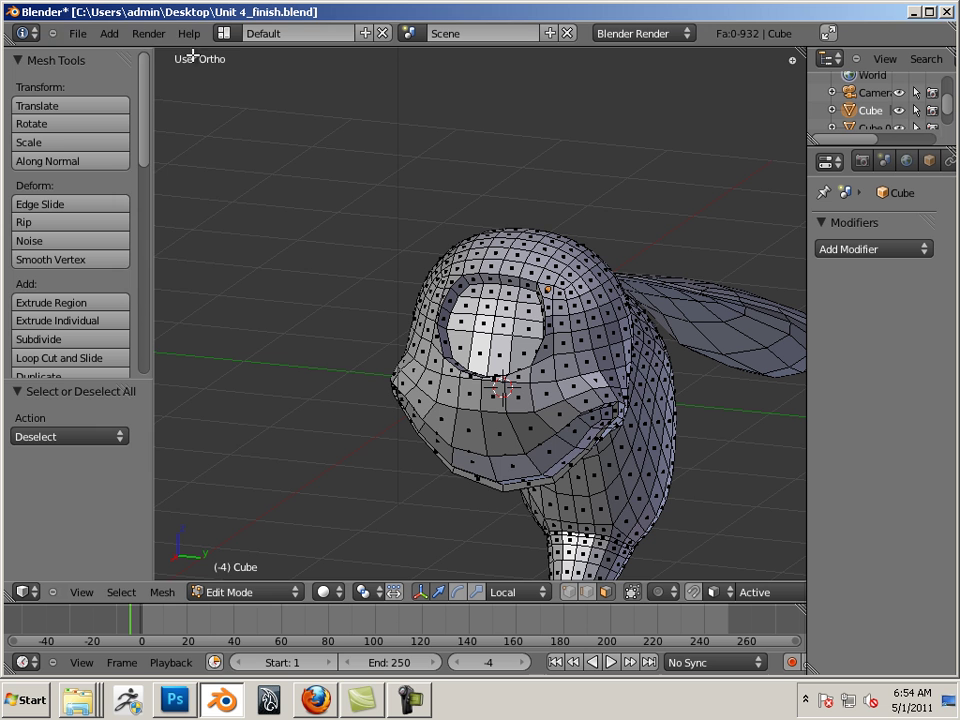
pyautogui.click(109, 33)
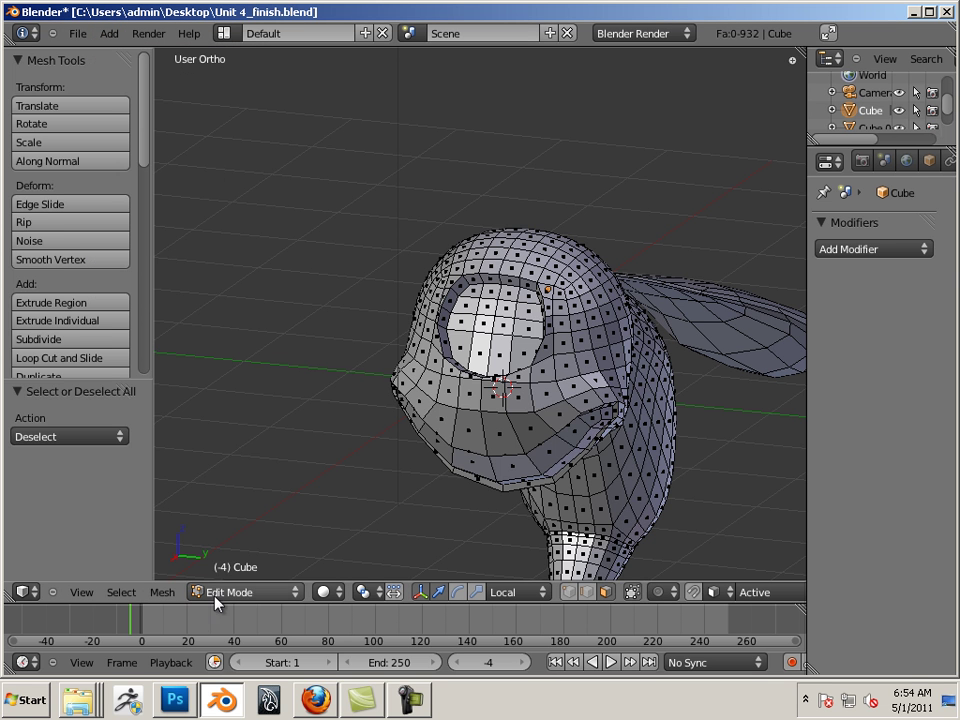
pyautogui.click(215, 592)
pyautogui.click(214, 574)
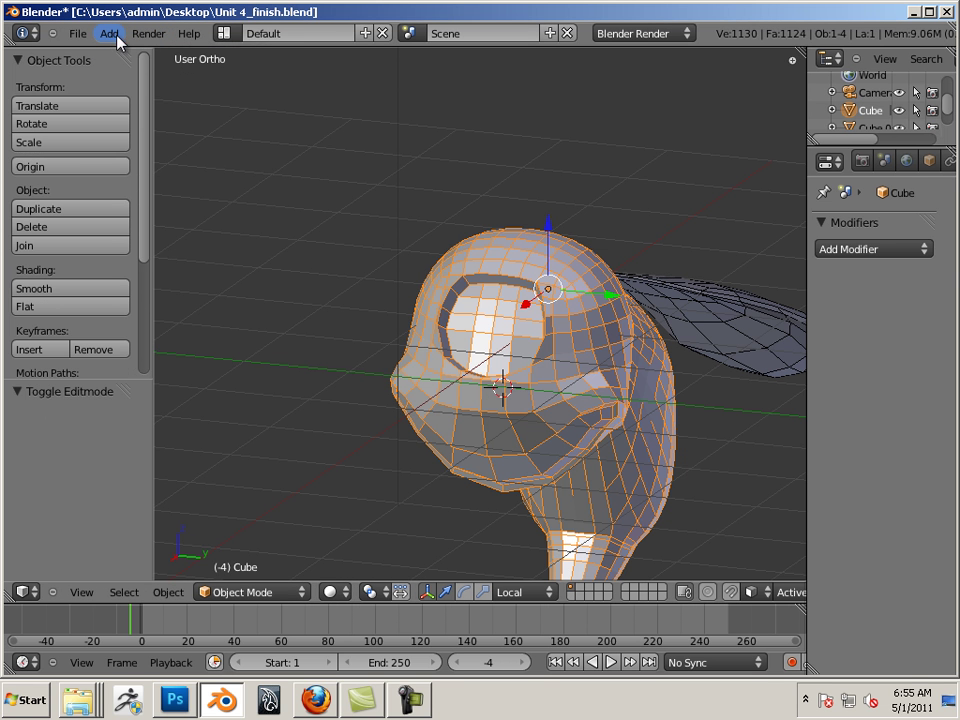
pyautogui.click(117, 37)
pyautogui.moveTo(119, 57)
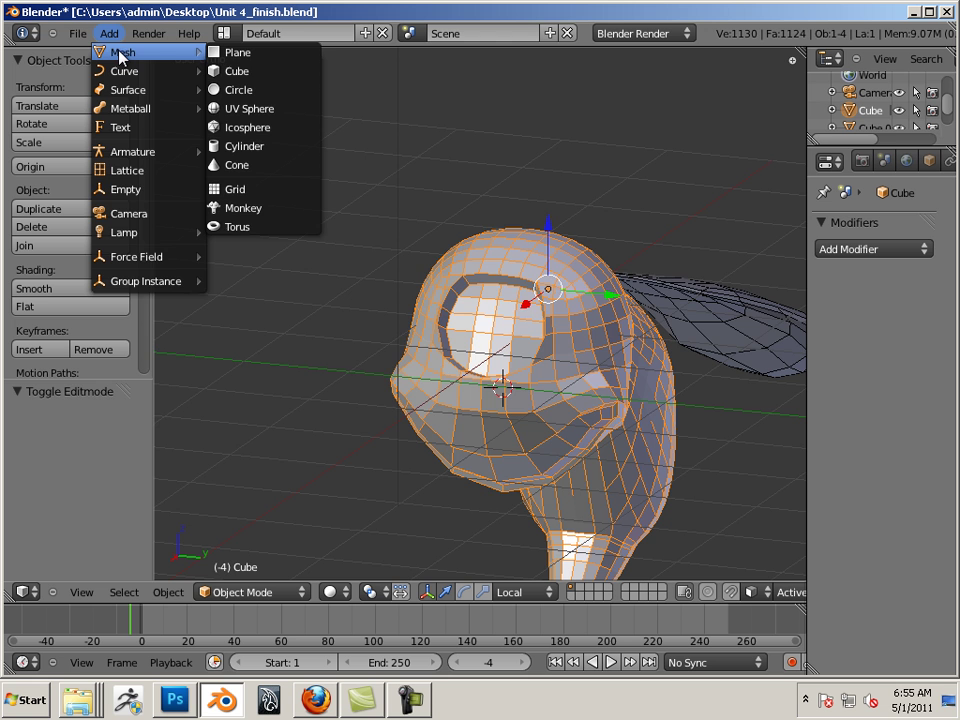
pyautogui.click(247, 72)
# Give Cube.001 a Multiresolution modifier and subdivide it twice, rounding it into a smooth blob
pyautogui.moveTo(336, 258); pyautogui.dragTo(495, 283, button='middle')
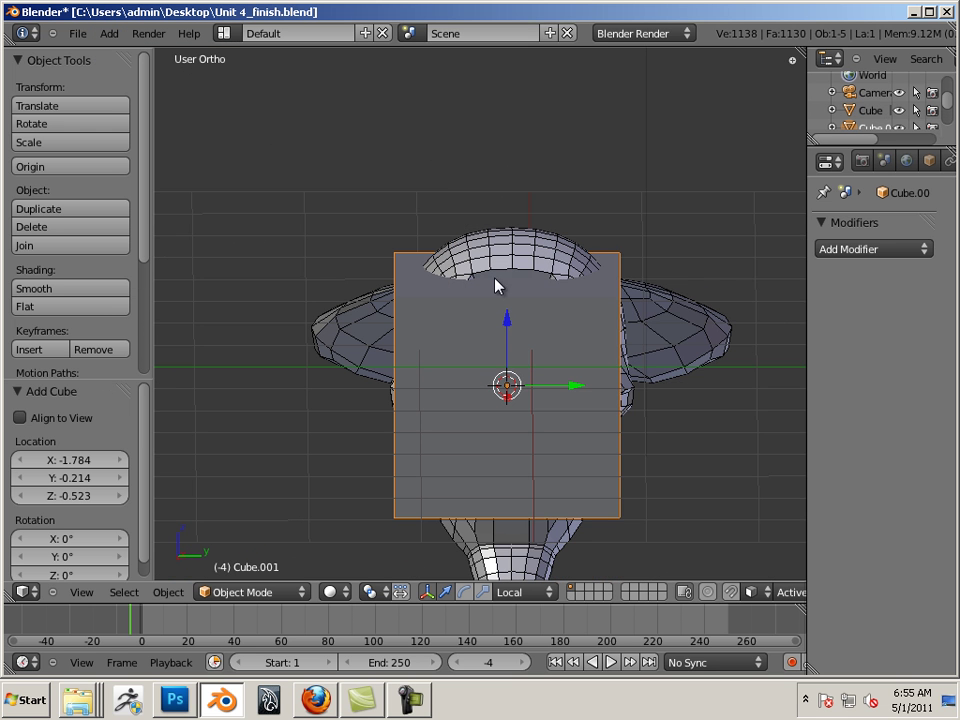
pyautogui.click(834, 250)
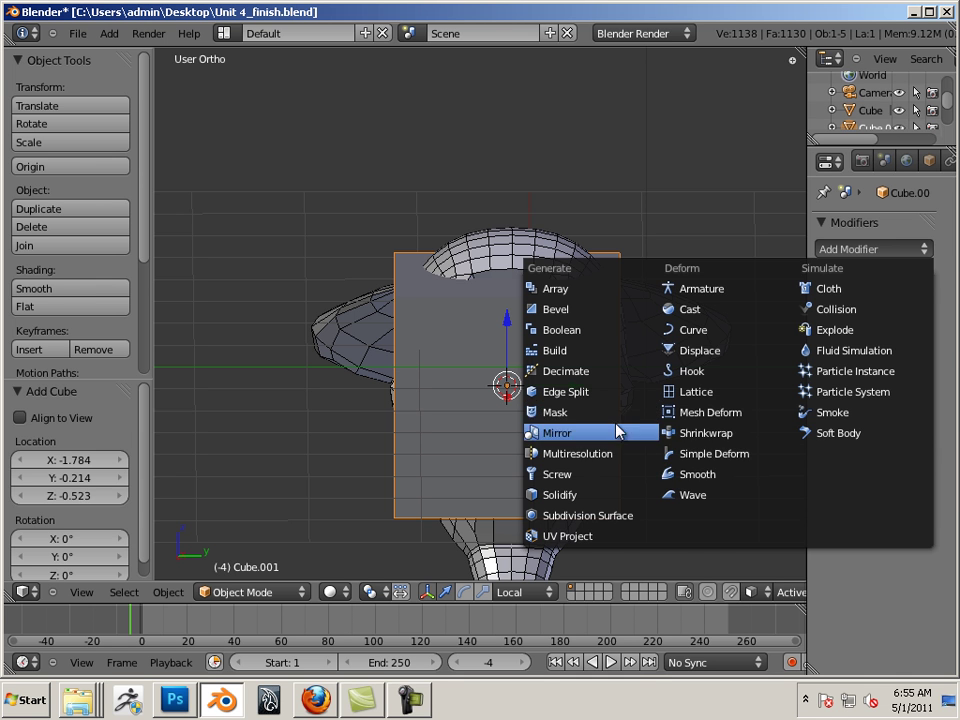
pyautogui.click(552, 453)
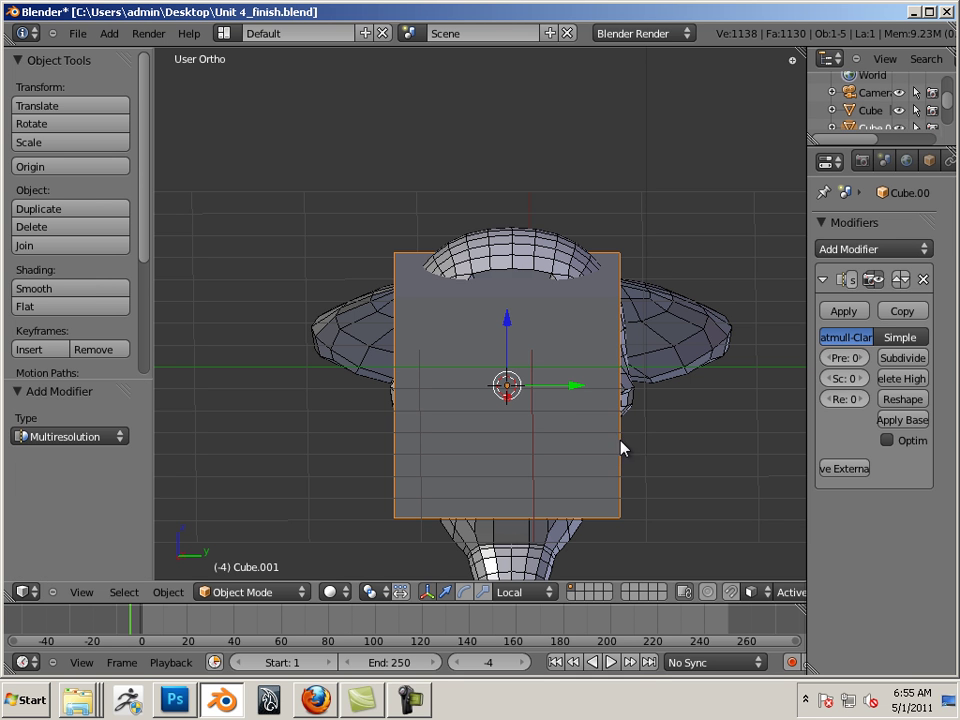
pyautogui.click(900, 360)
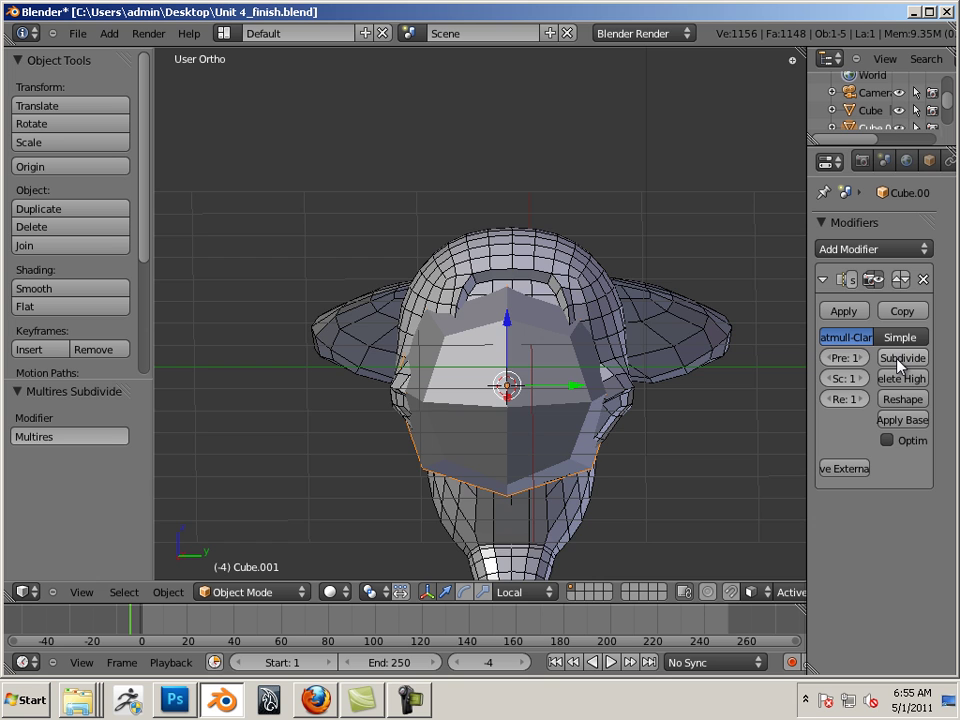
pyautogui.click(900, 360)
pyautogui.moveTo(760, 360); pyautogui.dragTo(530, 365, button='middle')
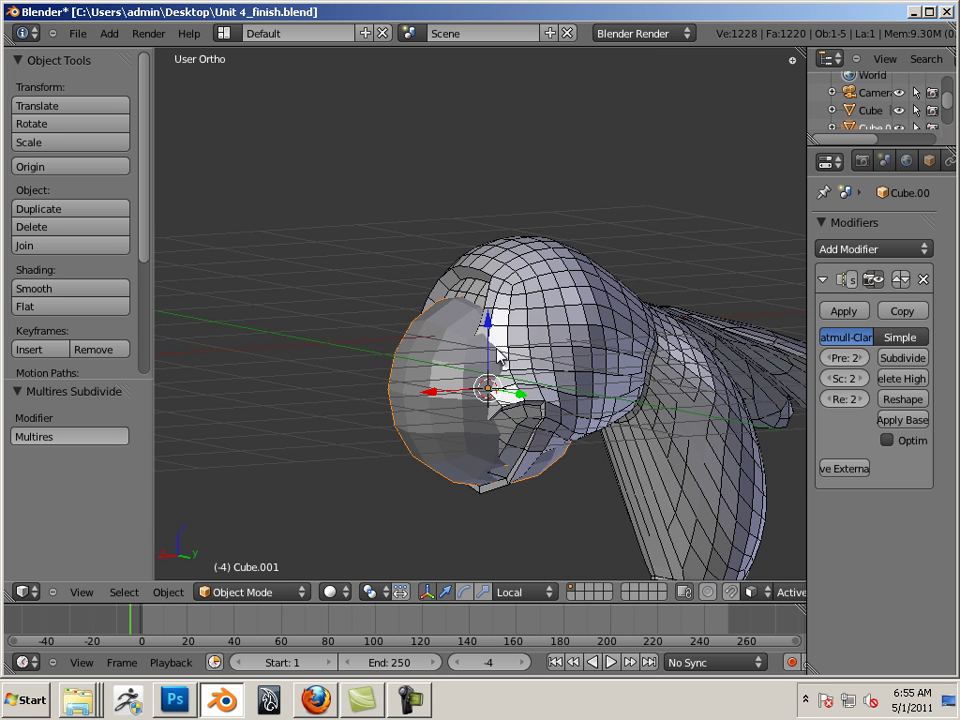
# Select the rounded eye object and reposition it along X and up along Z
pyautogui.press('a')
pyautogui.rightClick(399, 381)
pyautogui.press('g')
pyautogui.press('x')
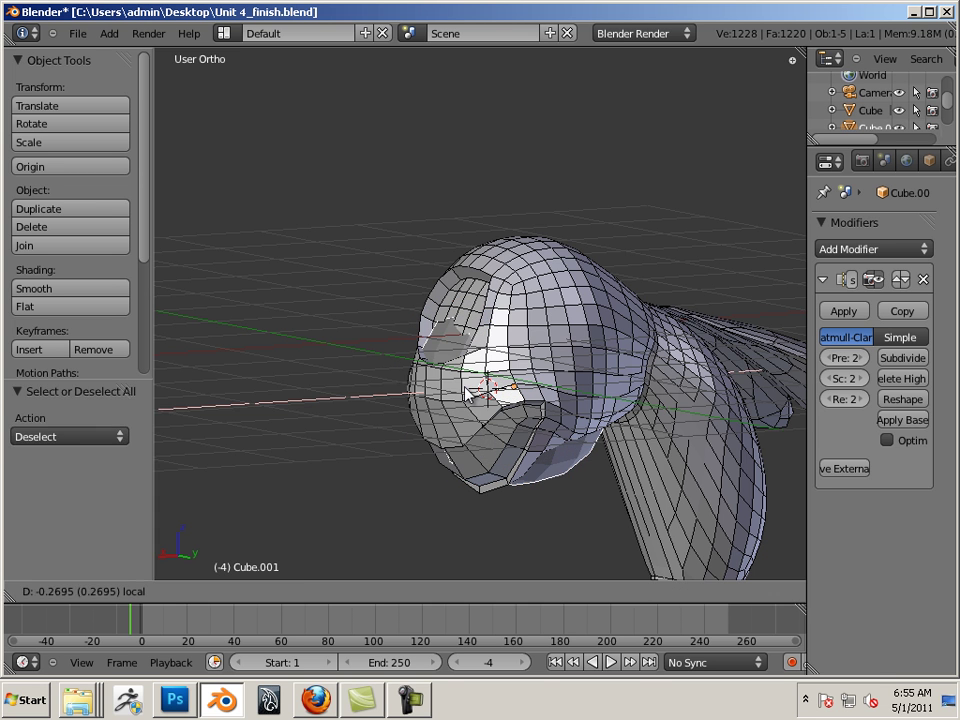
pyautogui.click(496, 348)
pyautogui.moveTo(510, 332); pyautogui.dragTo(519, 283)
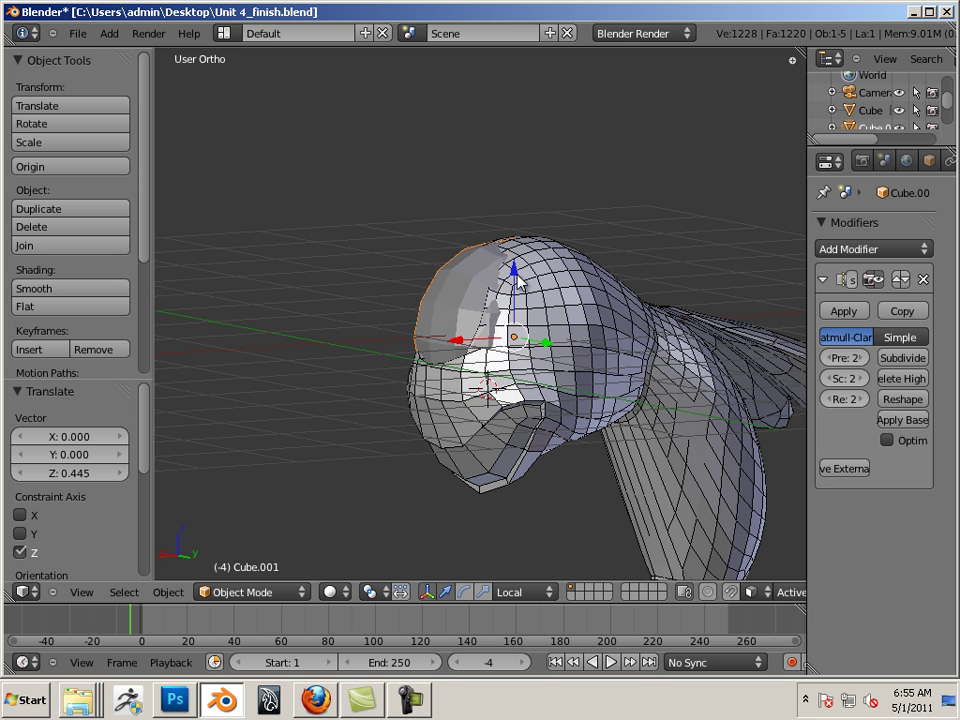
pyautogui.moveTo(466, 345); pyautogui.dragTo(360, 341)
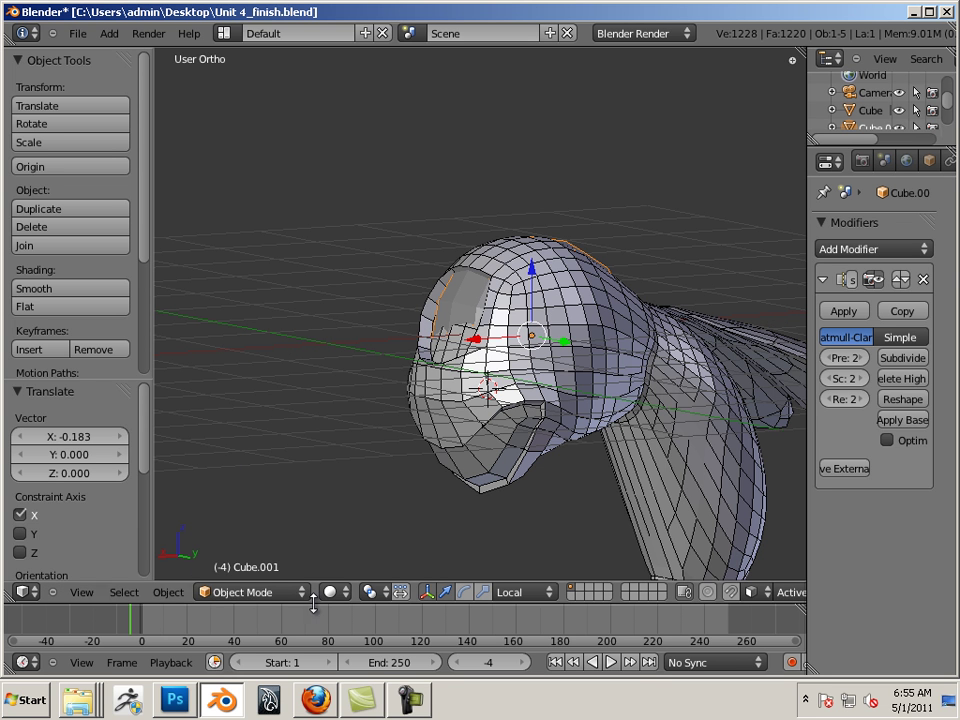
# Scale the eye blob down with the scale gizmo, then raise it slightly along Z
pyautogui.click(483, 592)
pyautogui.rightClick(531, 343)
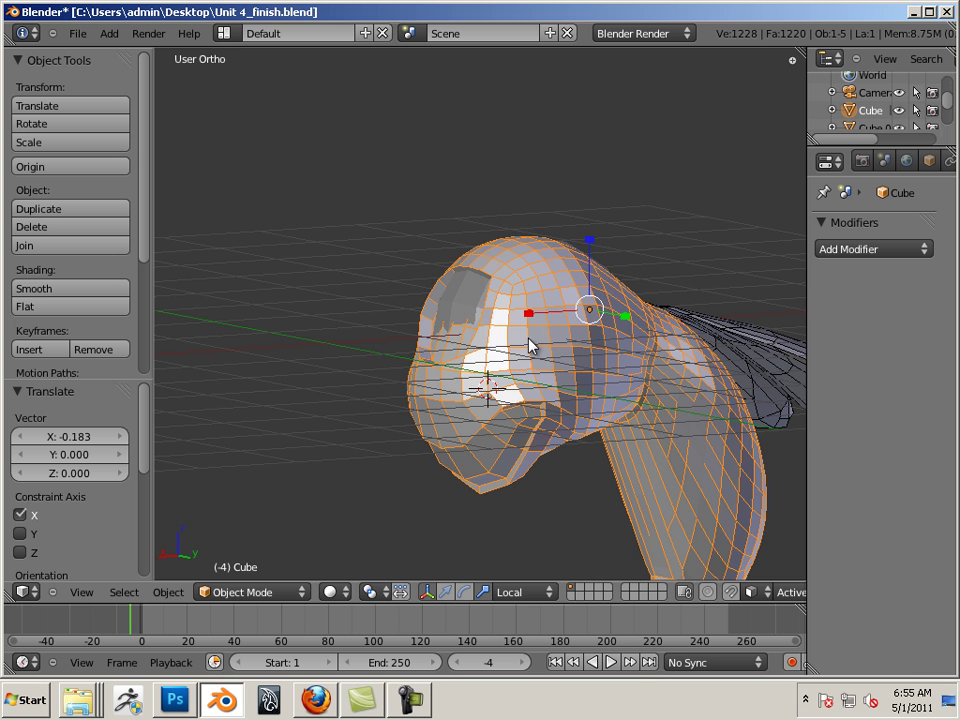
pyautogui.rightClick(533, 348)
pyautogui.moveTo(531, 348); pyautogui.dragTo(444, 360)
pyautogui.click(446, 592)
pyautogui.click(483, 592)
pyautogui.click(445, 590)
pyautogui.moveTo(490, 283); pyautogui.dragTo(470, 280)
# Nudge the eye sphere along Y and tilt it about the front view axis
pyautogui.moveTo(411, 317); pyautogui.dragTo(510, 326, button='middle')
pyautogui.scroll(2, 618, 336)
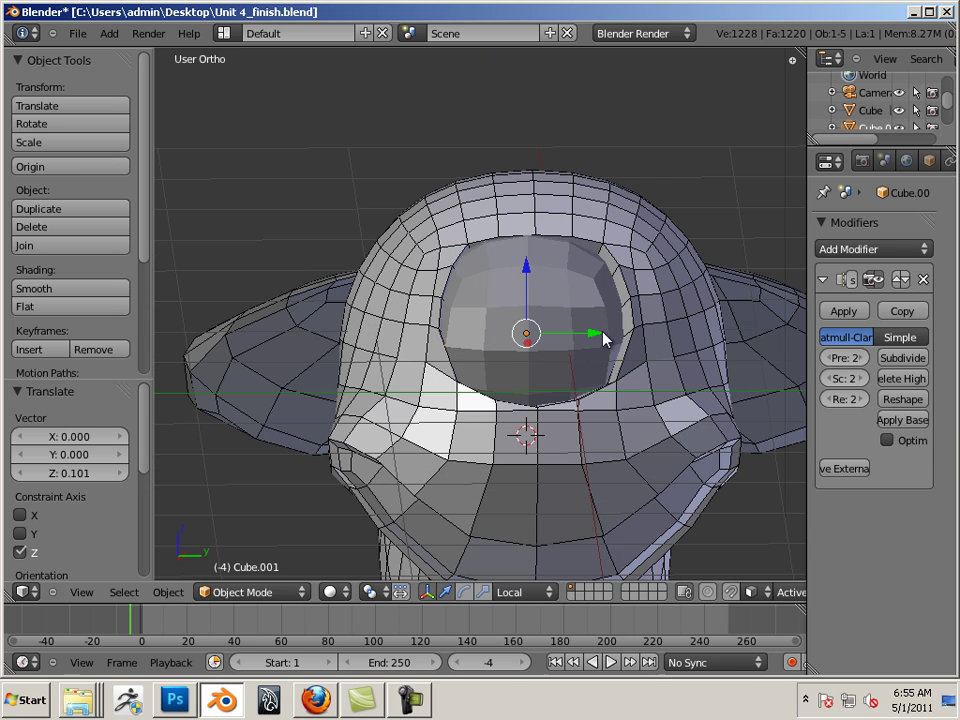
pyautogui.moveTo(605, 340); pyautogui.dragTo(594, 349)
pyautogui.moveTo(594, 349); pyautogui.dragTo(425, 412, button='middle')
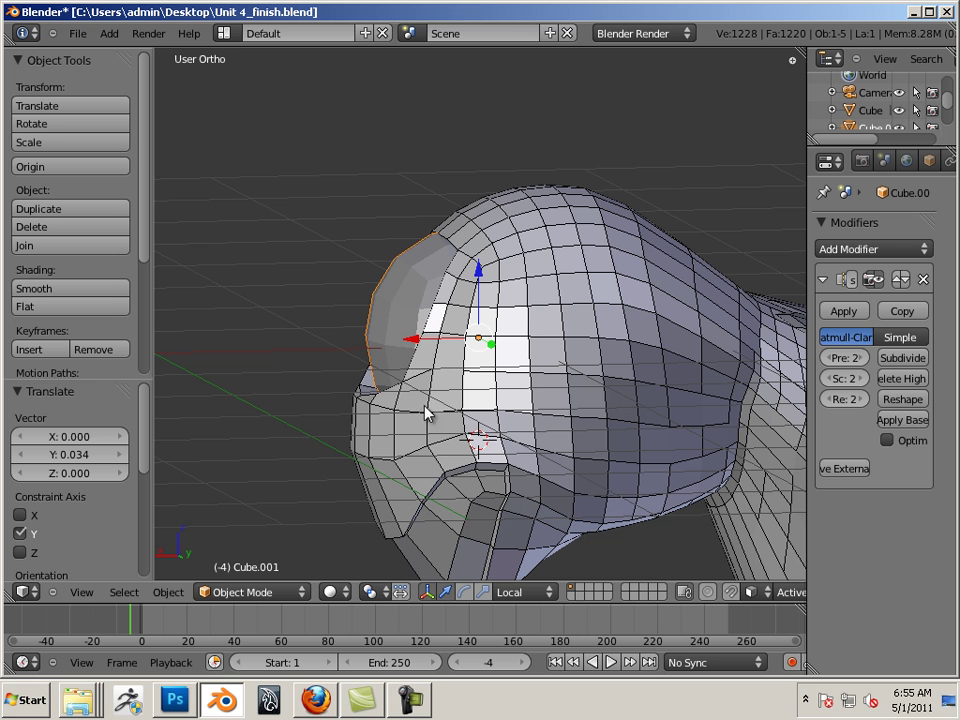
pyautogui.press('KP_1')
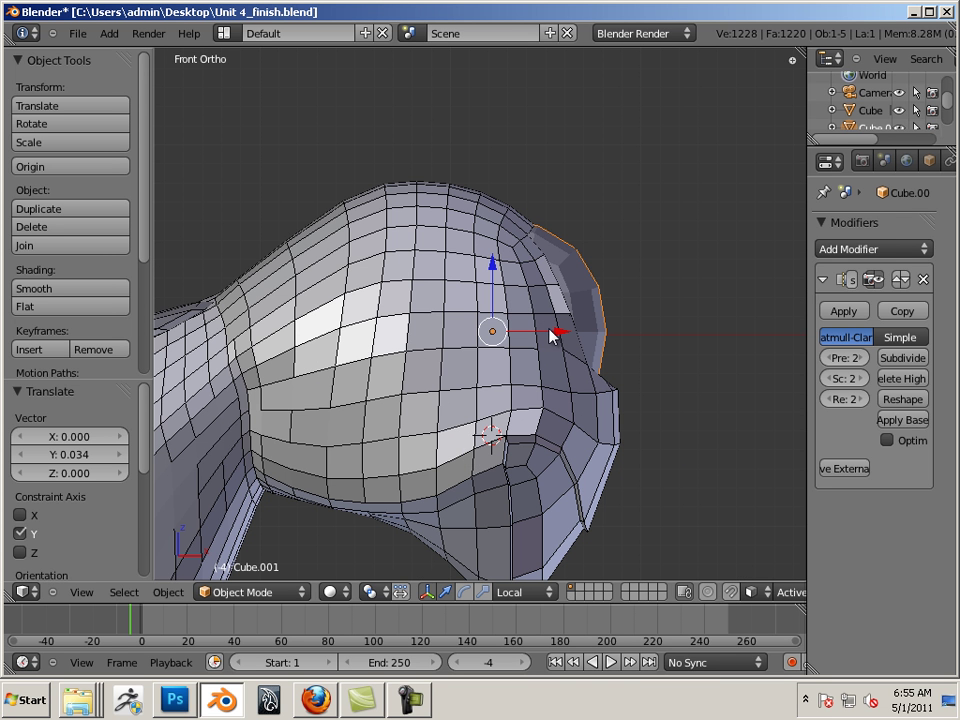
pyautogui.click(464, 592)
pyautogui.moveTo(576, 354); pyautogui.dragTo(572, 315)
# Pull the eyeball 1.144 along X clear of the head, then view it in Front Ortho
pyautogui.press('a')
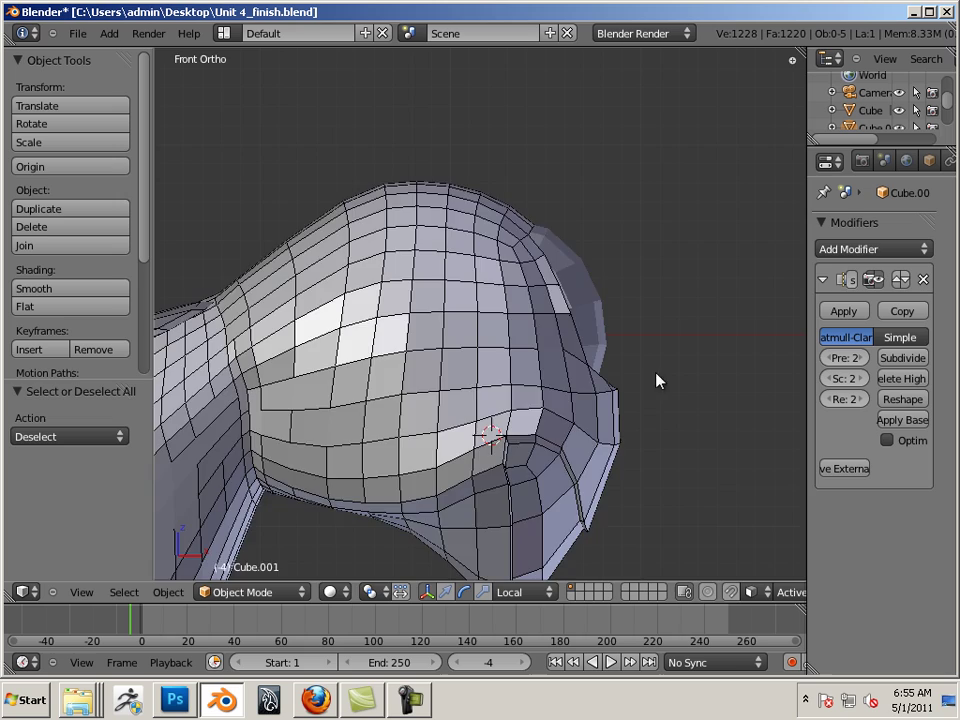
pyautogui.moveTo(656, 379); pyautogui.dragTo(605, 343, button='middle')
pyautogui.scroll(5, 480, 404)
pyautogui.scroll(-5, 614, 421)
pyautogui.rightClick(605, 343)
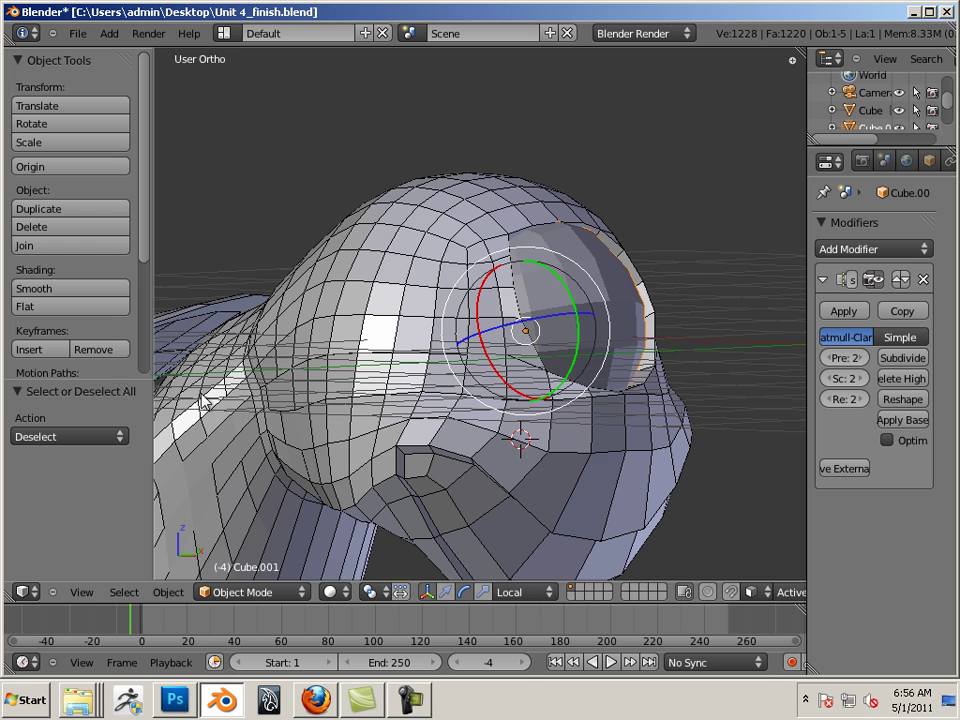
pyautogui.moveTo(590, 428); pyautogui.dragTo(363, 362, button='middle')
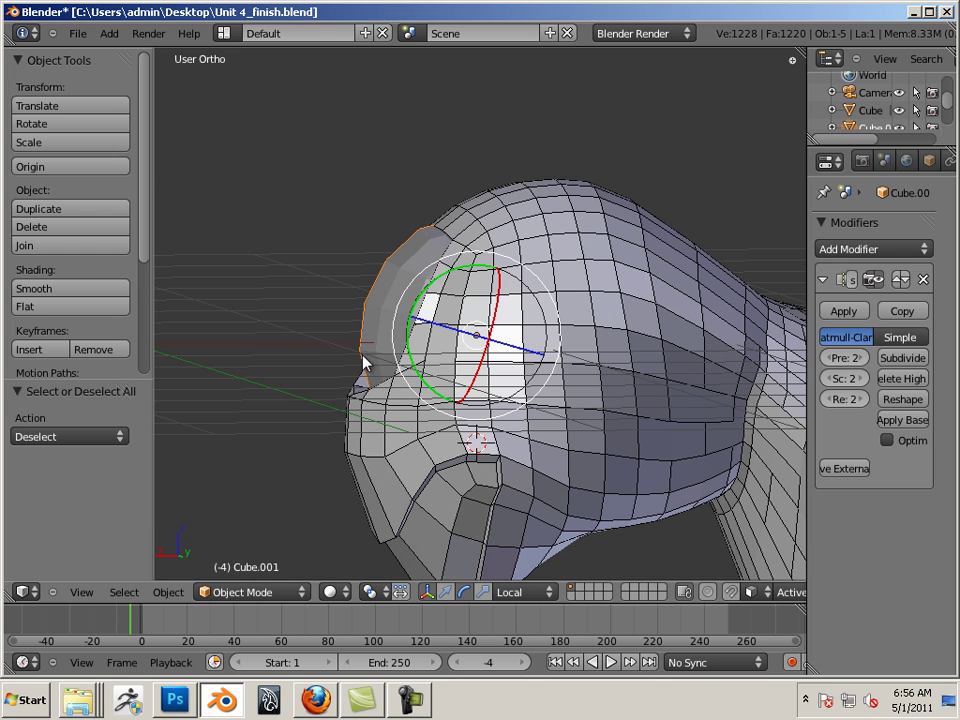
pyautogui.click(451, 596)
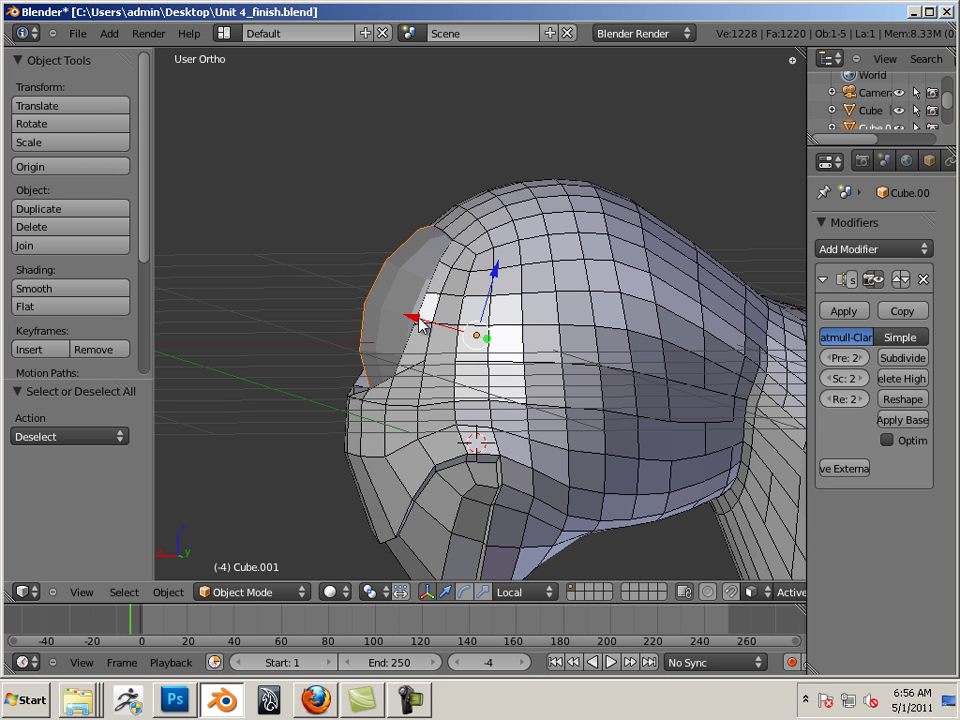
pyautogui.moveTo(441, 317); pyautogui.dragTo(197, 265)
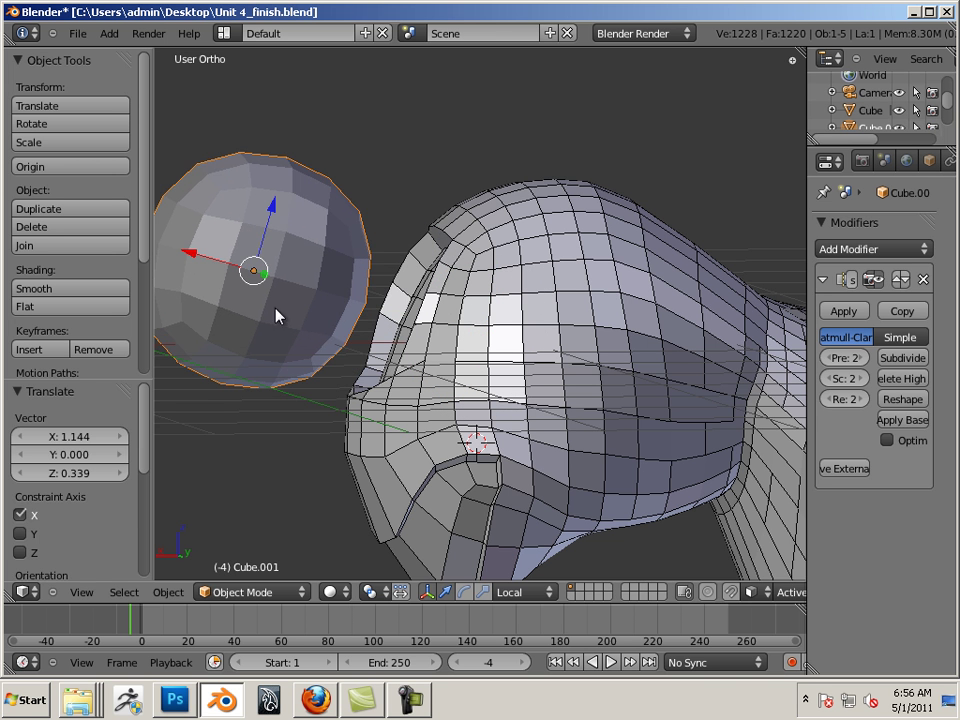
pyautogui.press('KP_1')
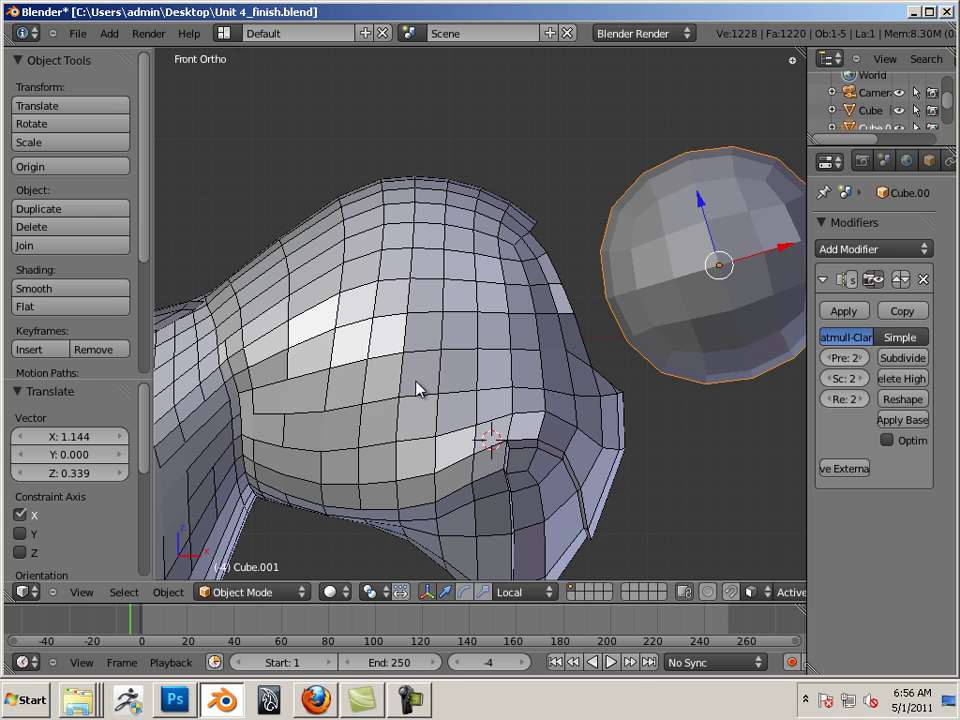
pyautogui.keyDown('shift'); pyautogui.moveTo(418, 390); pyautogui.dragTo(290, 362, button='middle'); pyautogui.keyUp('shift')
# Toggle the eyeball into Edit Mode and back, then apply its Multires modifier
pyautogui.click(274, 600)
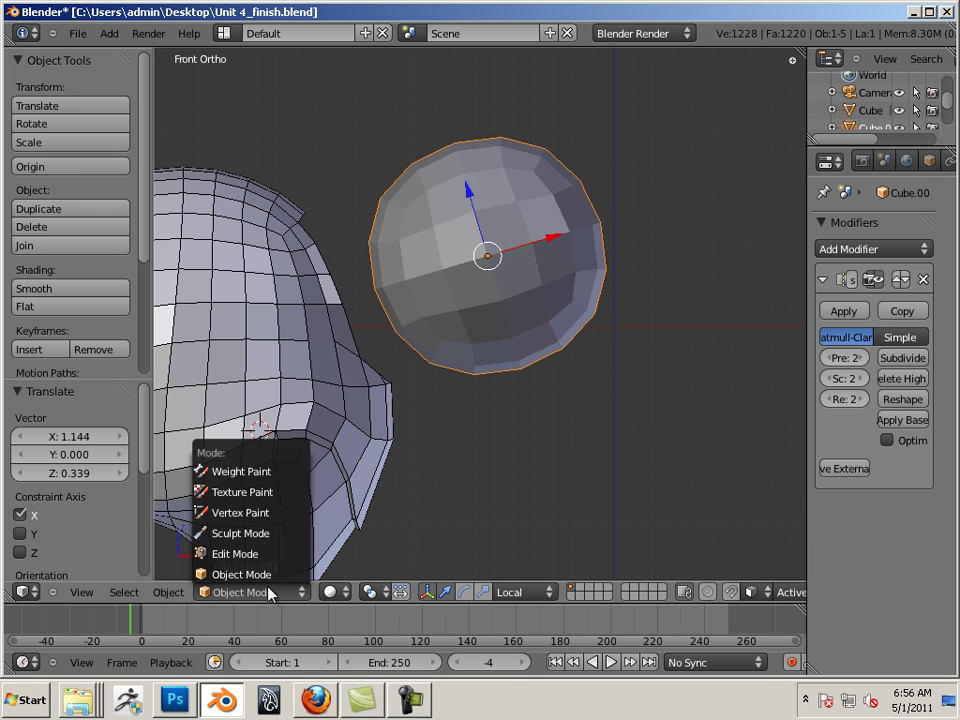
pyautogui.click(255, 566)
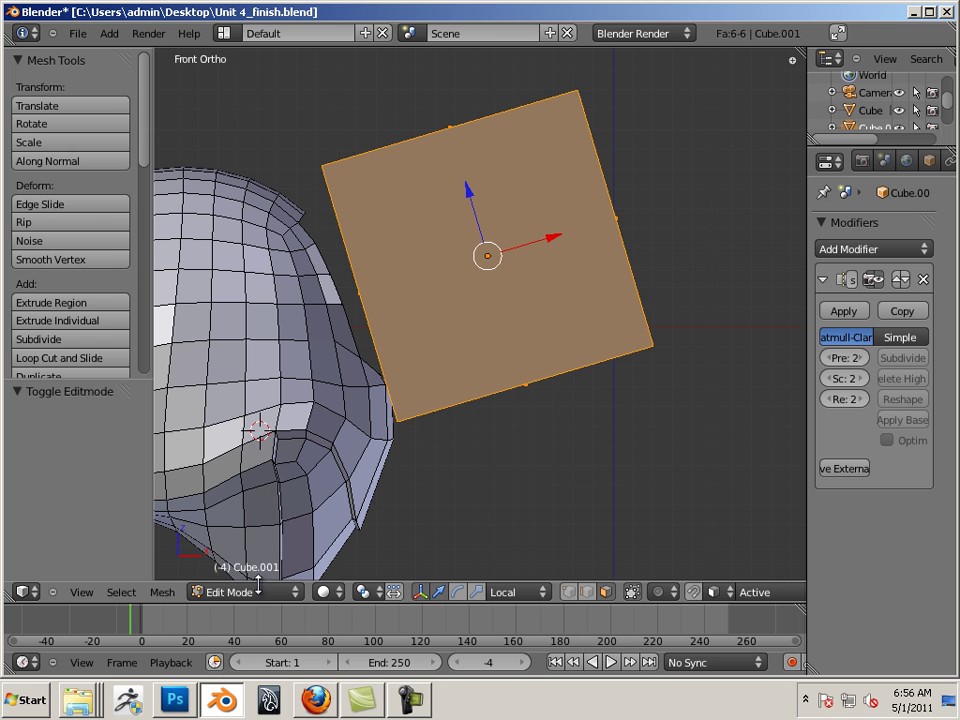
pyautogui.click(256, 590)
pyautogui.click(228, 574)
pyautogui.click(844, 311)
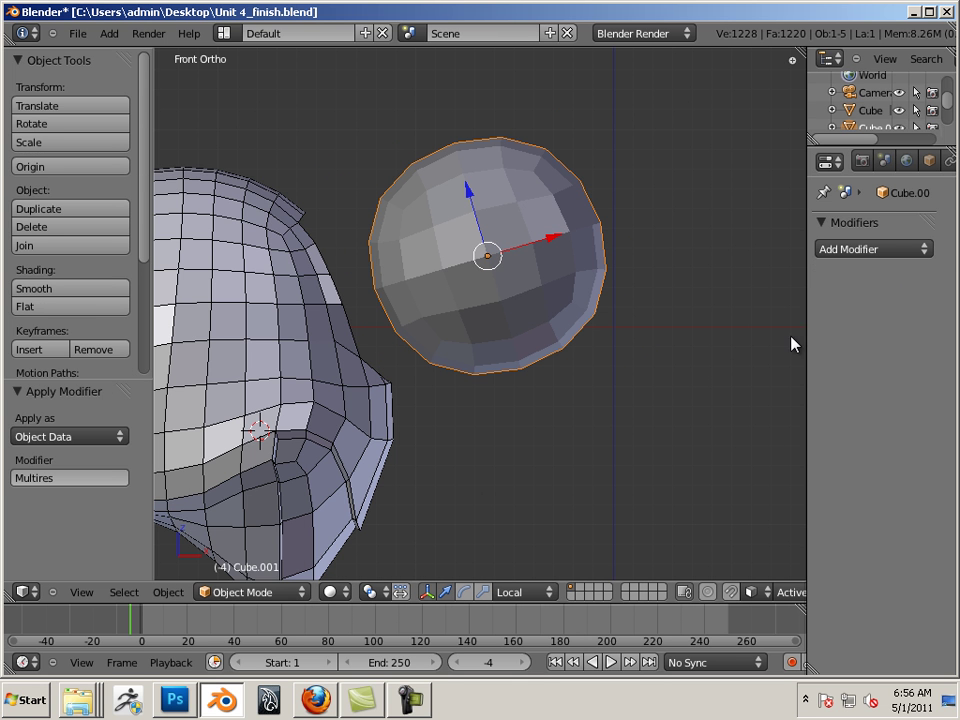
# Put the plain eyeball mesh in Edit Mode with all vertices deselected
pyautogui.click(250, 598)
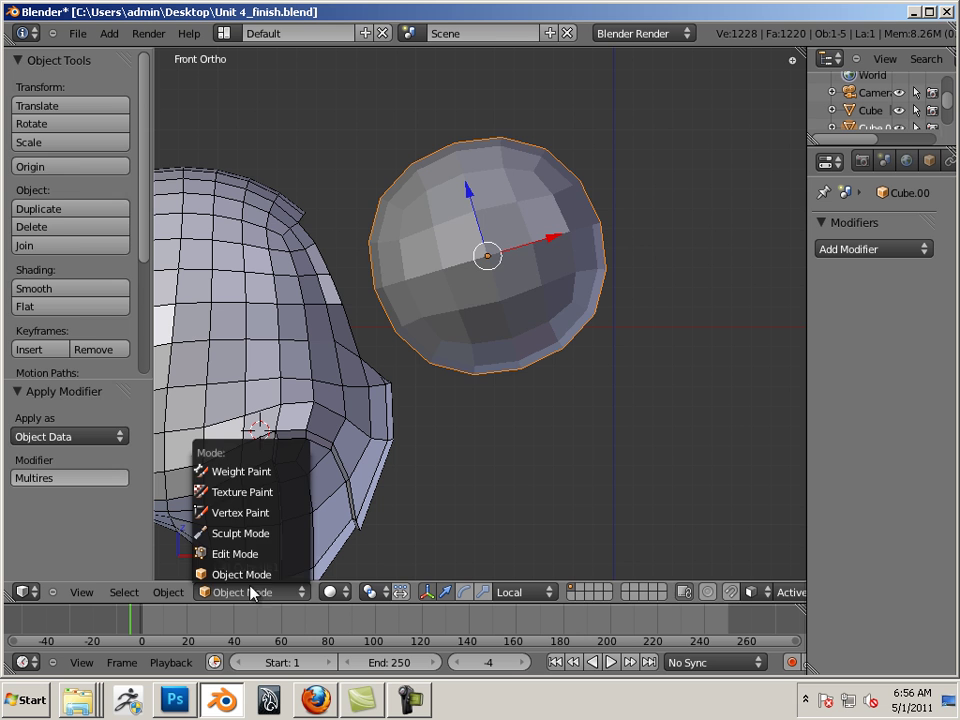
pyautogui.click(248, 556)
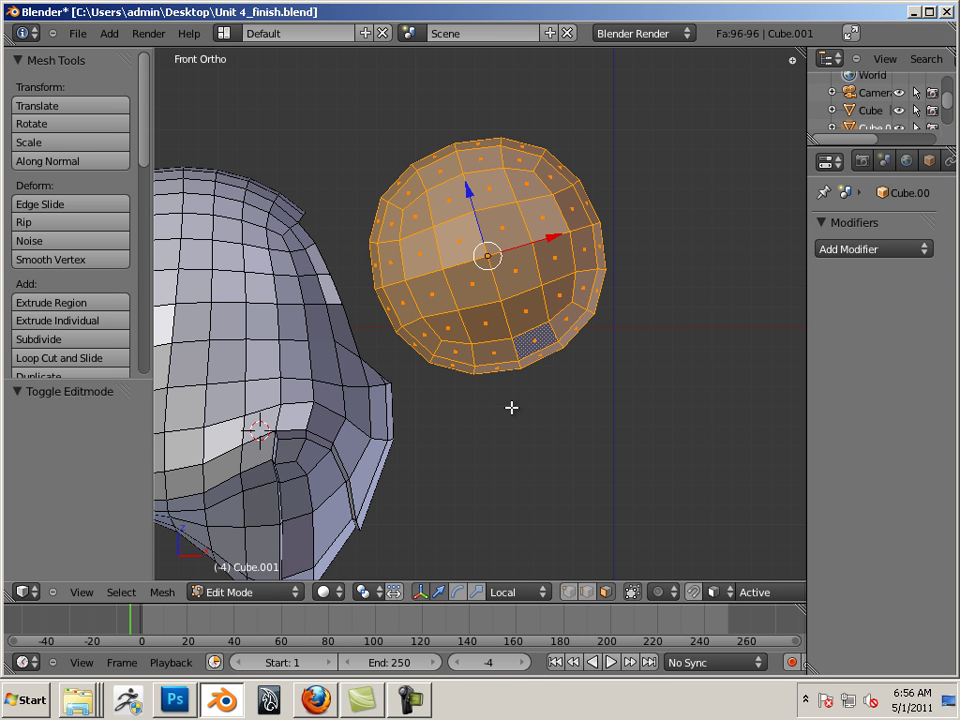
pyautogui.moveTo(416, 409)
pyautogui.keyDown('ctrl'); pyautogui.mouseDown()
pyautogui.moveTo(510, 386)
pyautogui.moveTo(491, 294)
pyautogui.moveTo(452, 171)
pyautogui.moveTo(347, 174)
pyautogui.mouseUp(); pyautogui.keyUp('ctrl')
pyautogui.press('a')
pyautogui.moveTo(420, 405)
pyautogui.keyDown('ctrl'); pyautogui.mouseDown()
pyautogui.moveTo(454, 424)
pyautogui.moveTo(533, 528)
pyautogui.mouseUp(); pyautogui.keyUp('ctrl')
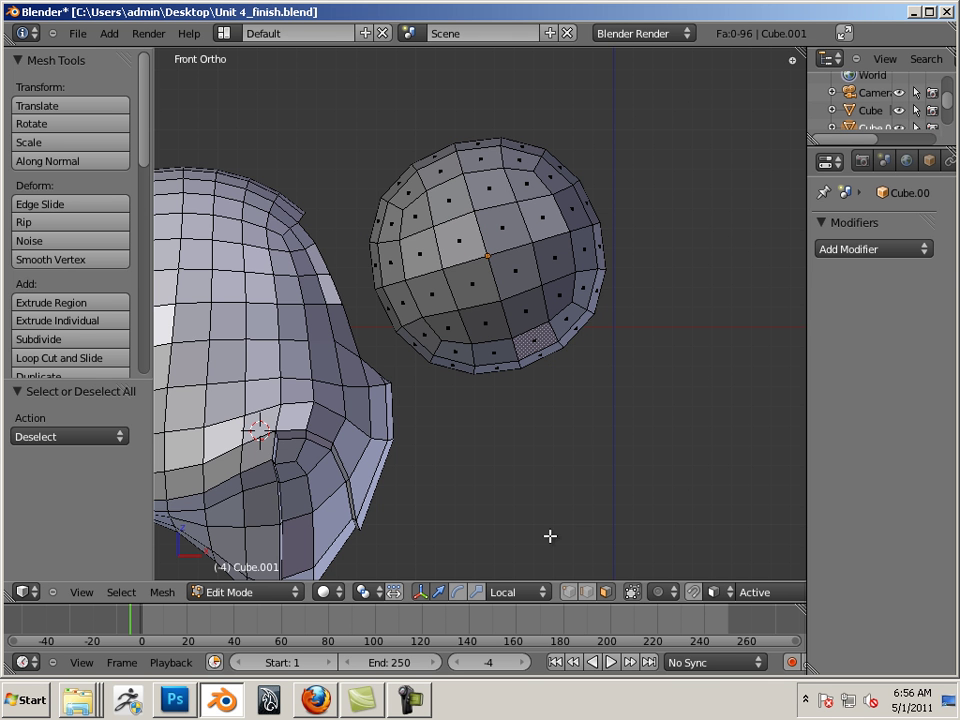
pyautogui.moveTo(549, 536); pyautogui.dragTo(579, 452, button='middle')
# In Wireframe shading, lasso-select the sphere's left half and delete those faces
pyautogui.click(257, 593)
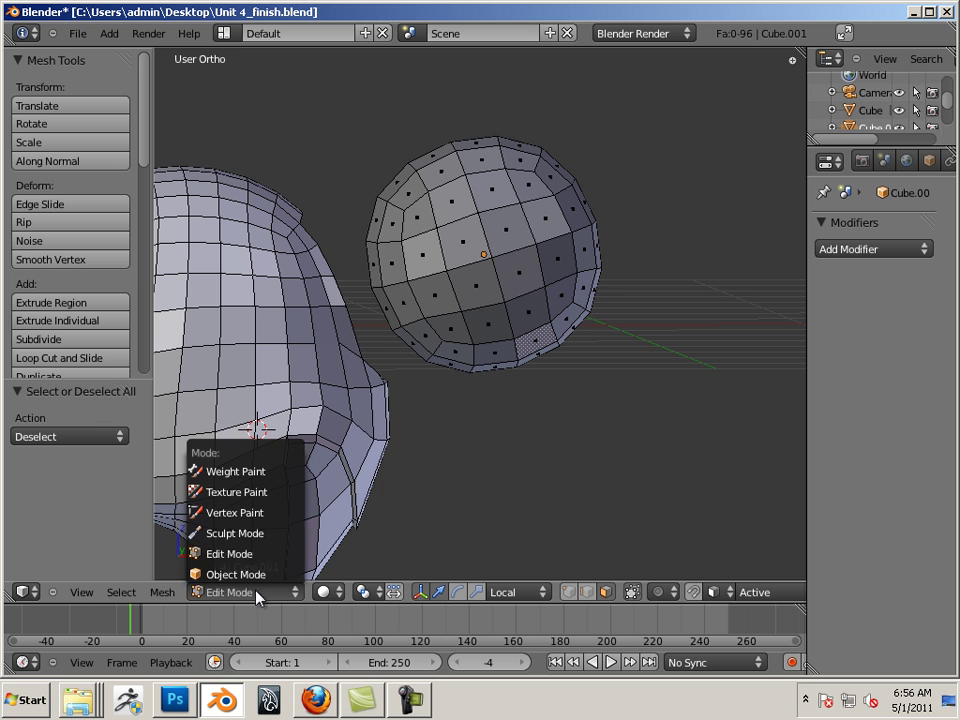
pyautogui.click(328, 592)
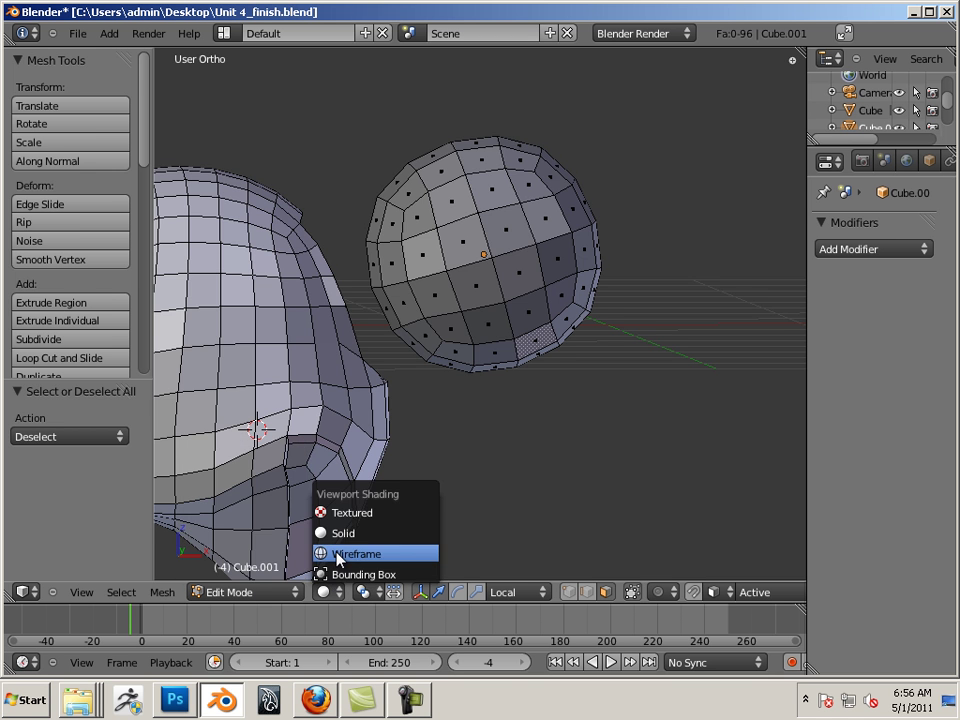
pyautogui.click(338, 554)
pyautogui.moveTo(563, 437); pyautogui.dragTo(556, 435, button='middle')
pyautogui.moveTo(366, 140)
pyautogui.keyDown('ctrl'); pyautogui.mouseDown()
pyautogui.moveTo(412, 367)
pyautogui.moveTo(468, 394)
pyautogui.moveTo(495, 395)
pyautogui.moveTo(517, 370)
pyautogui.moveTo(510, 331)
pyautogui.moveTo(450, 164)
pyautogui.moveTo(399, 127)
pyautogui.mouseUp(); pyautogui.keyUp('ctrl')
pyautogui.press('x')
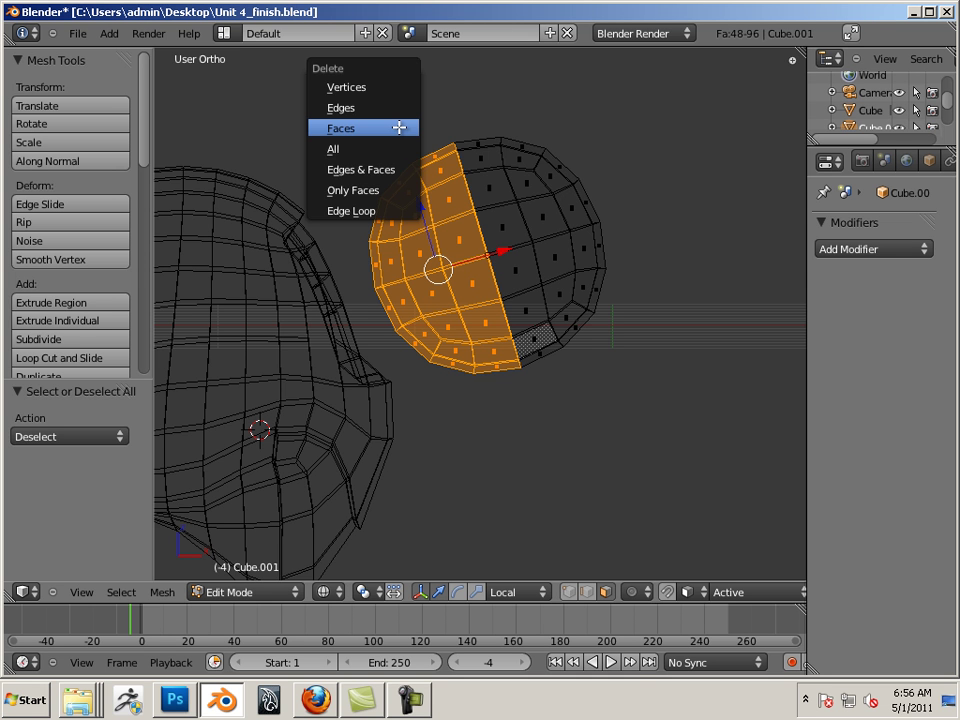
pyautogui.click(399, 127)
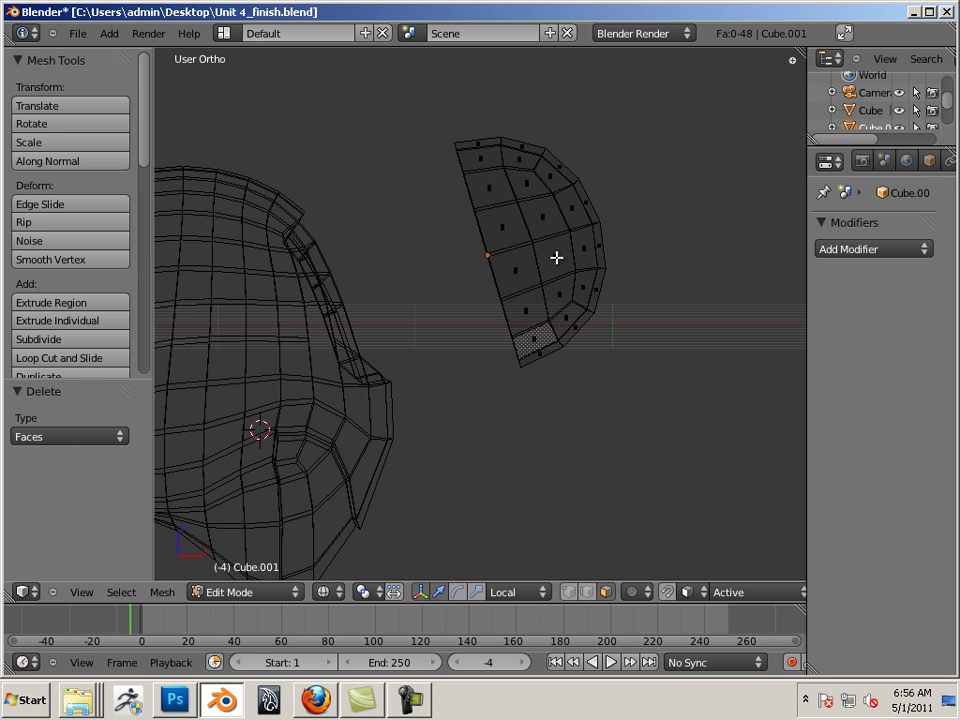
# Back in Object Mode, move the half-sphere along X and Z into the eye socket
pyautogui.press('Tab')
pyautogui.moveTo(556, 244); pyautogui.dragTo(328, 306)
pyautogui.moveTo(246, 262); pyautogui.dragTo(307, 287)
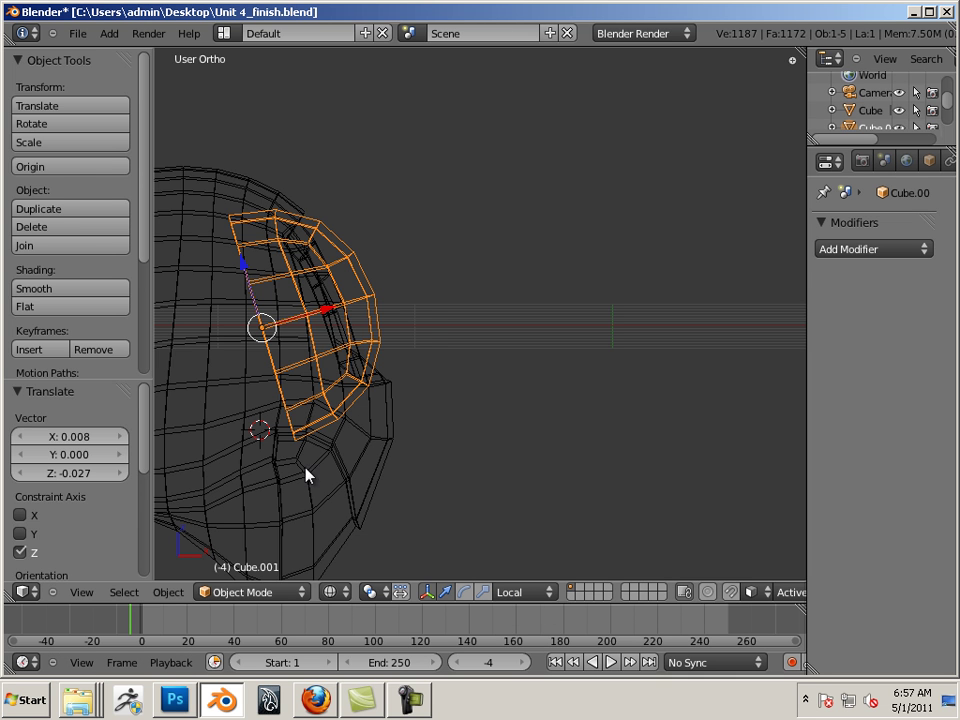
# Lasso-select the strip of 16 faces along the shell's edge and delete them
pyautogui.press('Tab')
pyautogui.rightClick(200, 227)
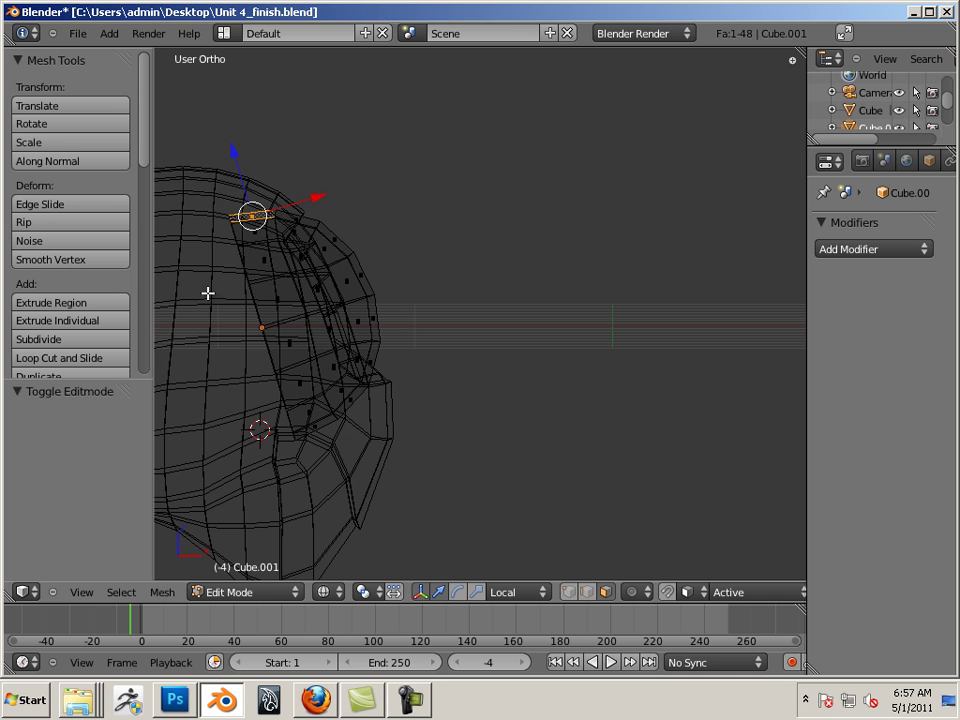
pyautogui.moveTo(189, 260)
pyautogui.keyDown('ctrl'); pyautogui.mouseDown()
pyautogui.moveTo(193, 331)
pyautogui.moveTo(245, 435)
pyautogui.moveTo(316, 465)
pyautogui.moveTo(330, 456)
pyautogui.moveTo(330, 424)
pyautogui.moveTo(305, 318)
pyautogui.moveTo(243, 187)
pyautogui.mouseUp(); pyautogui.keyUp('ctrl')
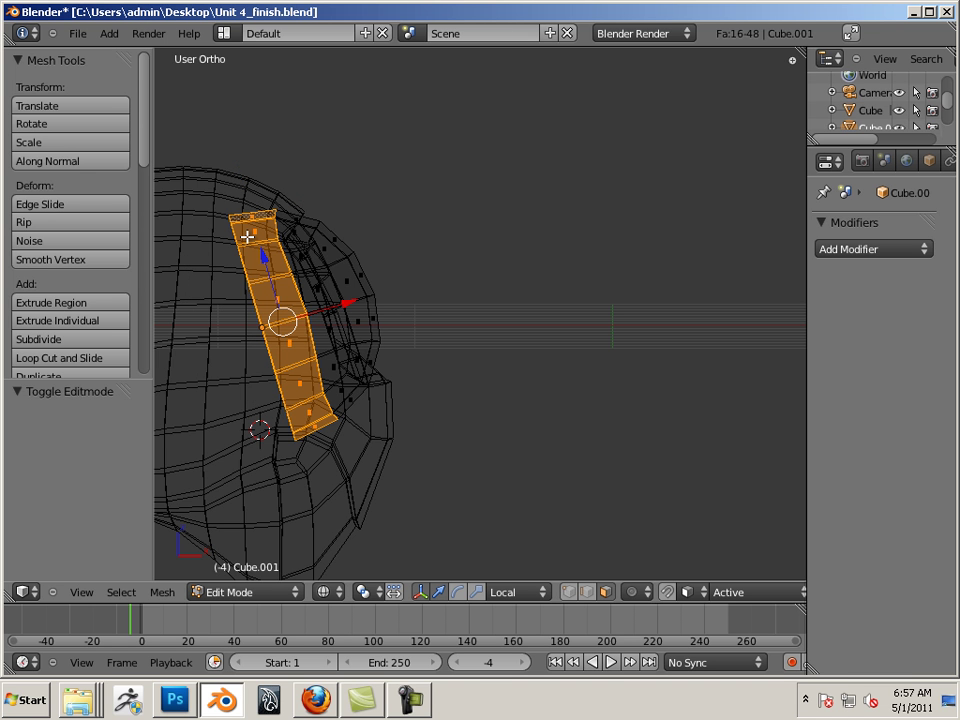
pyautogui.press('x')
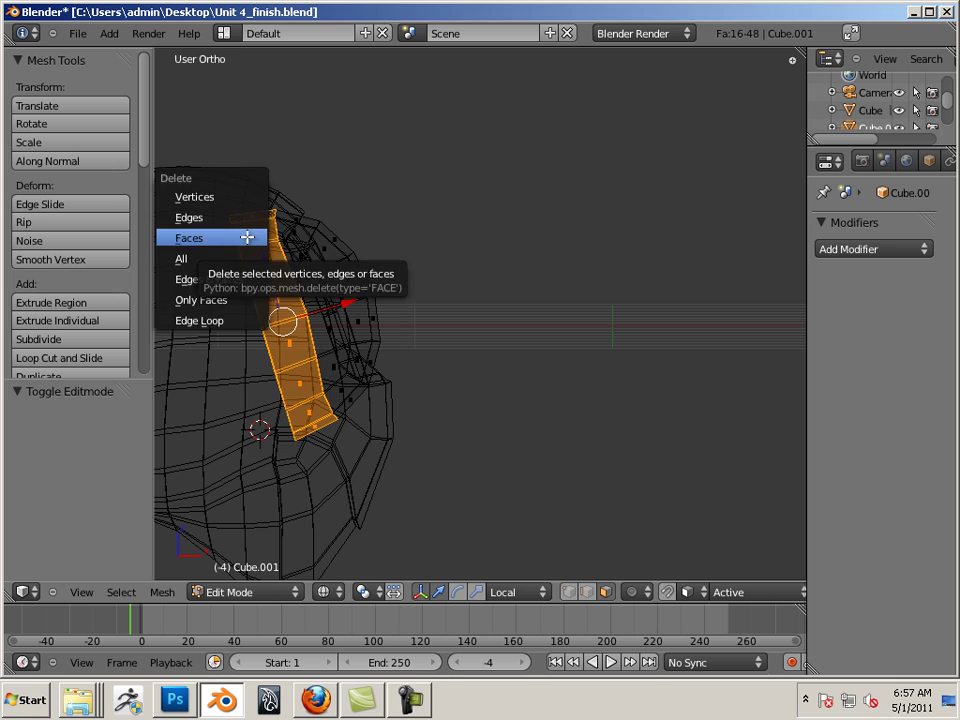
pyautogui.click(248, 237)
# Switch viewport shading to Solid and orbit around the head
pyautogui.moveTo(507, 342); pyautogui.dragTo(436, 383, button='middle')
pyautogui.click(334, 593)
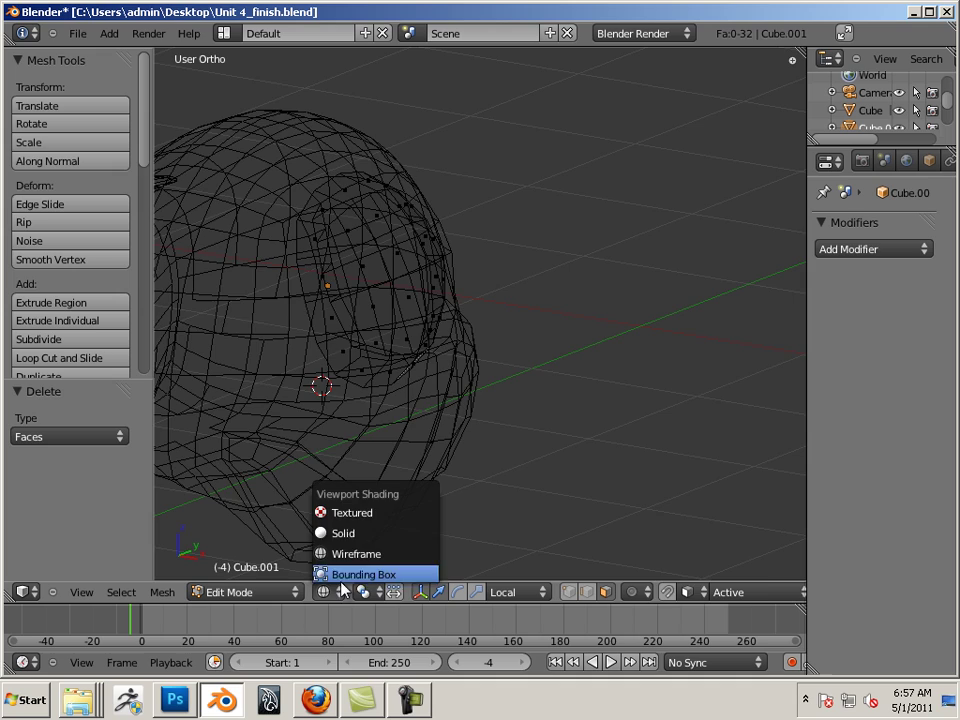
pyautogui.click(353, 543)
pyautogui.moveTo(475, 303)
pyautogui.mouseDown(button='middle')
pyautogui.moveTo(510, 399)
pyautogui.moveTo(574, 414)
pyautogui.moveTo(521, 422)
pyautogui.moveTo(553, 420)
pyautogui.moveTo(401, 399)
pyautogui.moveTo(538, 414)
pyautogui.moveTo(528, 437)
pyautogui.moveTo(529, 429)
pyautogui.moveTo(606, 431)
pyautogui.moveTo(480, 340)
pyautogui.mouseUp(button='middle')
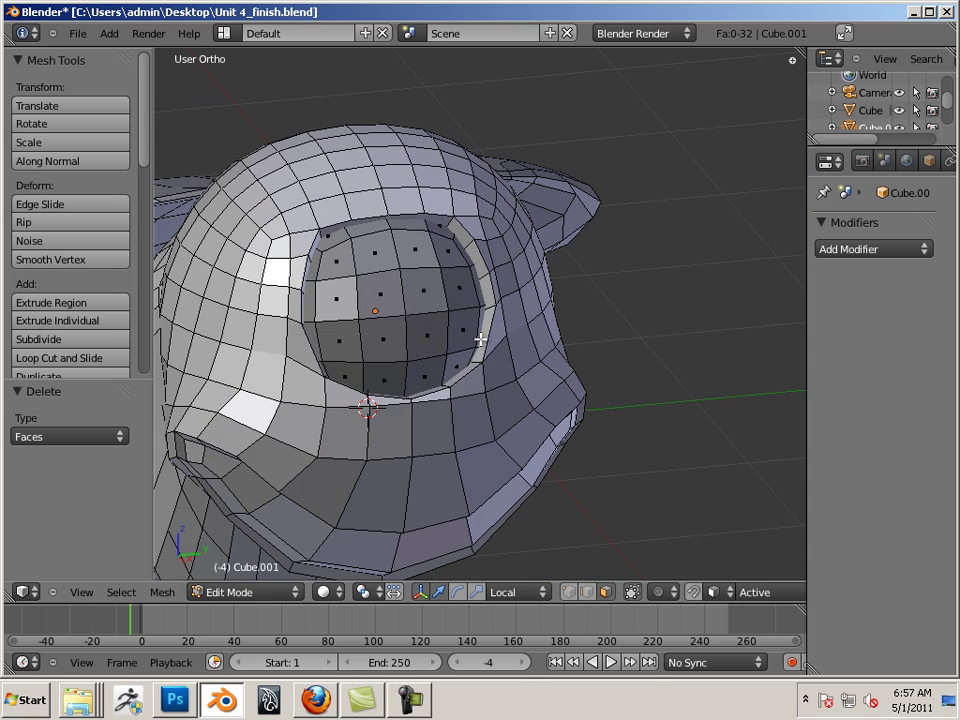
# In Object Mode, select the eye shell and move it along X
pyautogui.press('Tab')
pyautogui.rightClick(429, 328)
pyautogui.rightClick(403, 324)
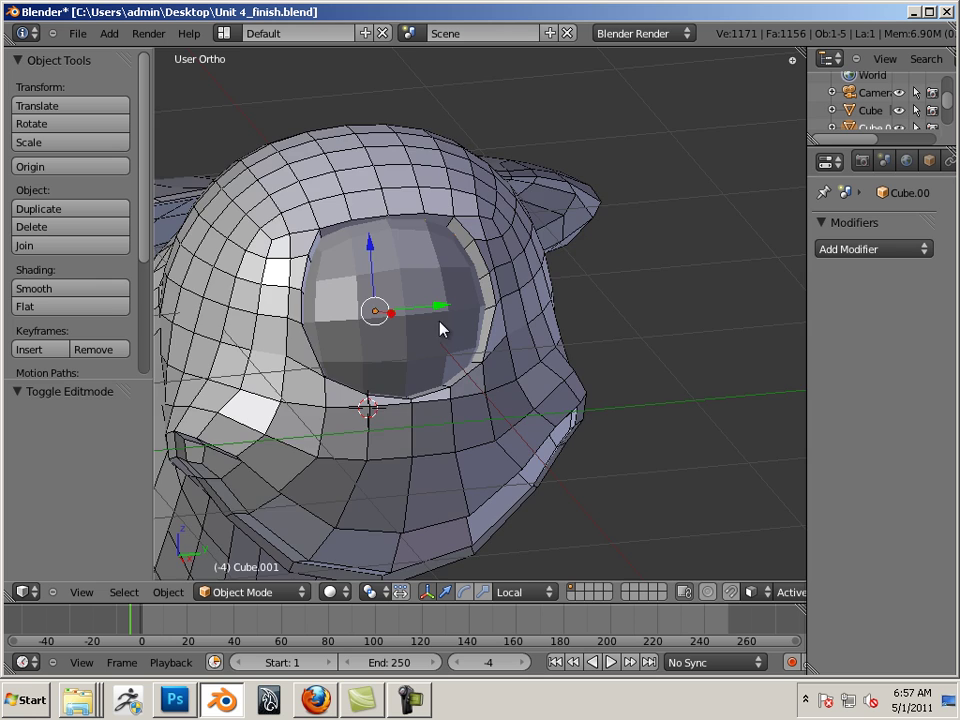
pyautogui.moveTo(443, 329); pyautogui.dragTo(396, 354, button='middle')
pyautogui.rightClick(573, 347)
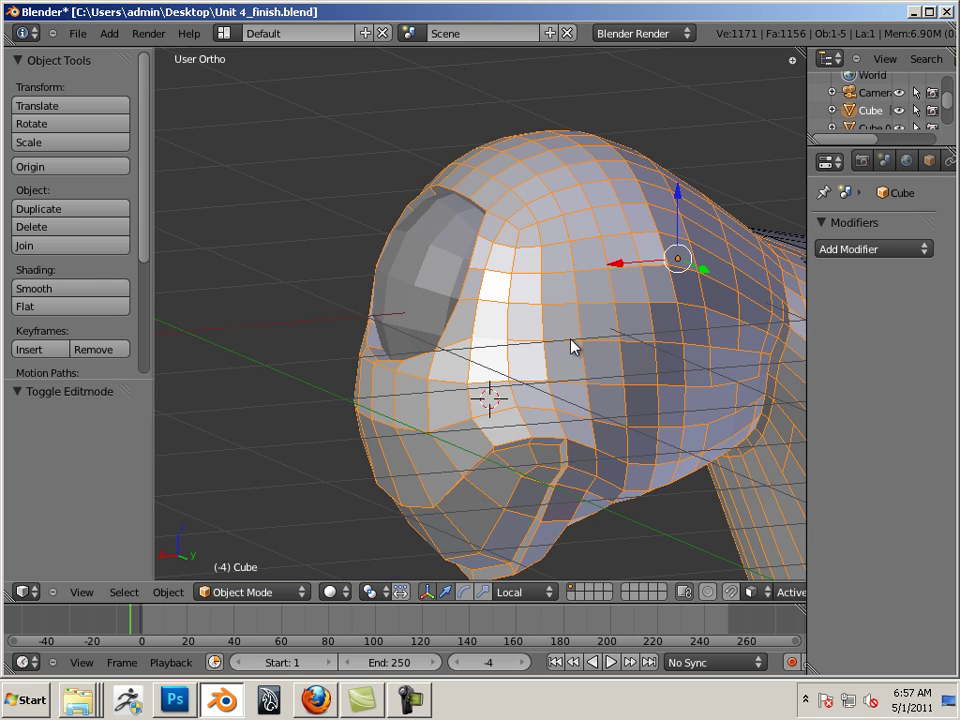
pyautogui.rightClick(410, 280)
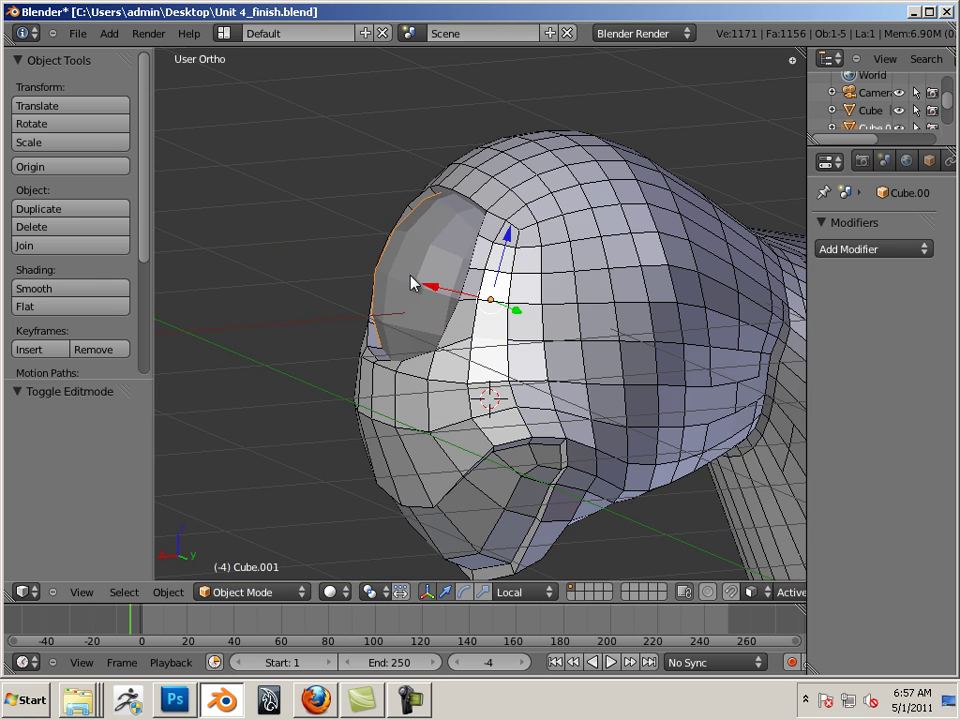
pyautogui.press('g')
pyautogui.press('x')
pyautogui.press('x')
pyautogui.click(414, 283)
# Undo the extra move, nudge the shell slightly along X, and deselect everything
pyautogui.moveTo(328, 294); pyautogui.dragTo(500, 302, button='middle')
pyautogui.press('g')
pyautogui.click(399, 293)
pyautogui.hotkey('ctrl', 'z')
pyautogui.scroll(-3, 487, 330)
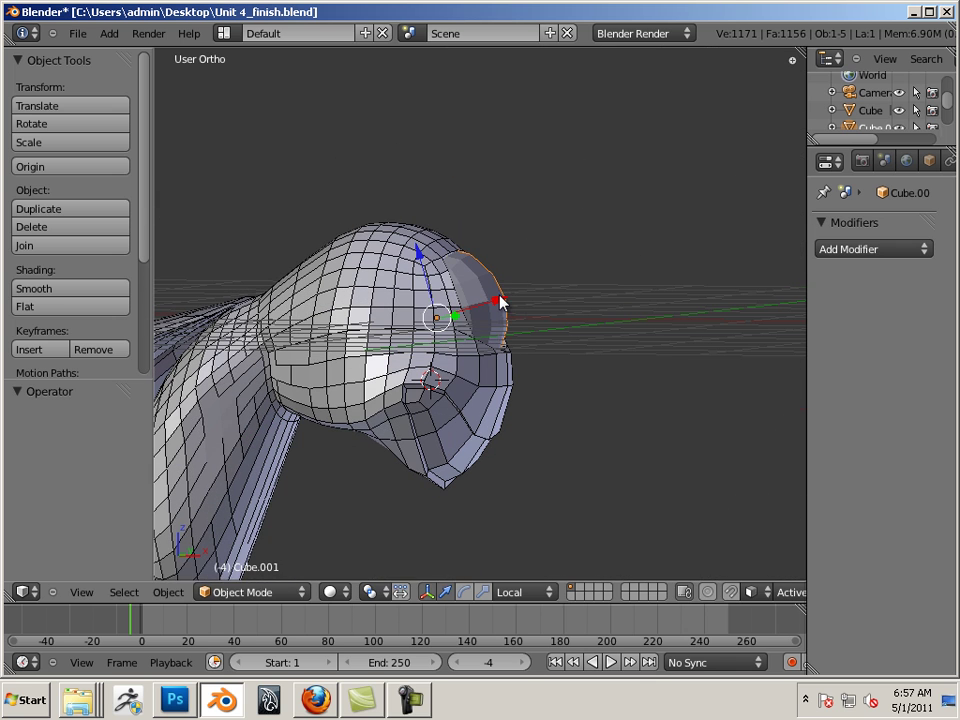
pyautogui.moveTo(500, 302); pyautogui.dragTo(502, 306)
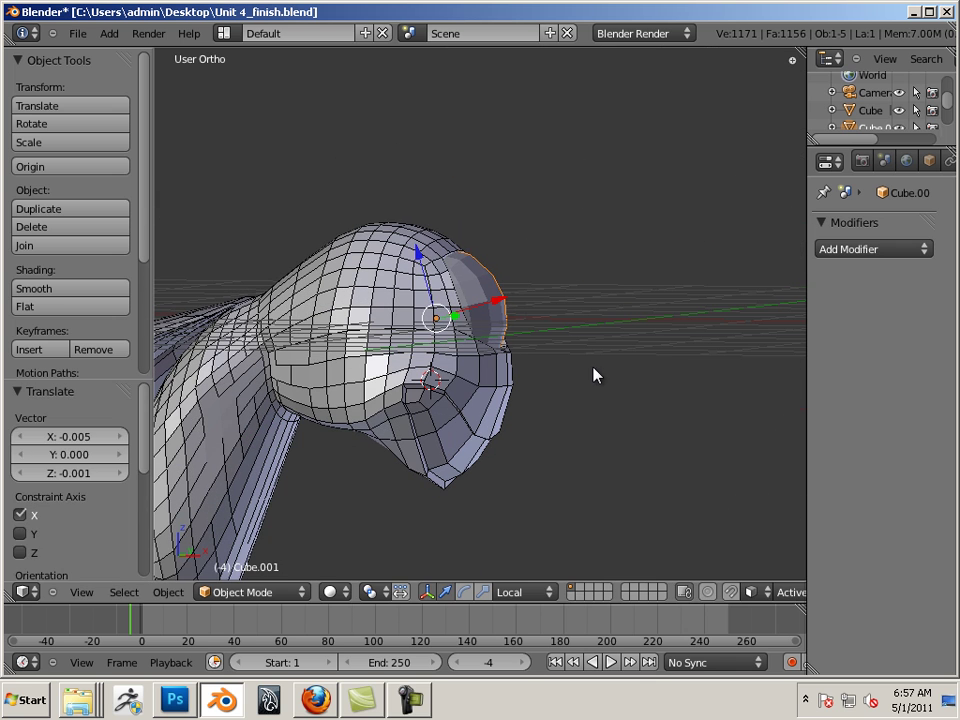
pyautogui.press('a')
pyautogui.moveTo(628, 377); pyautogui.dragTo(379, 400, button='middle')
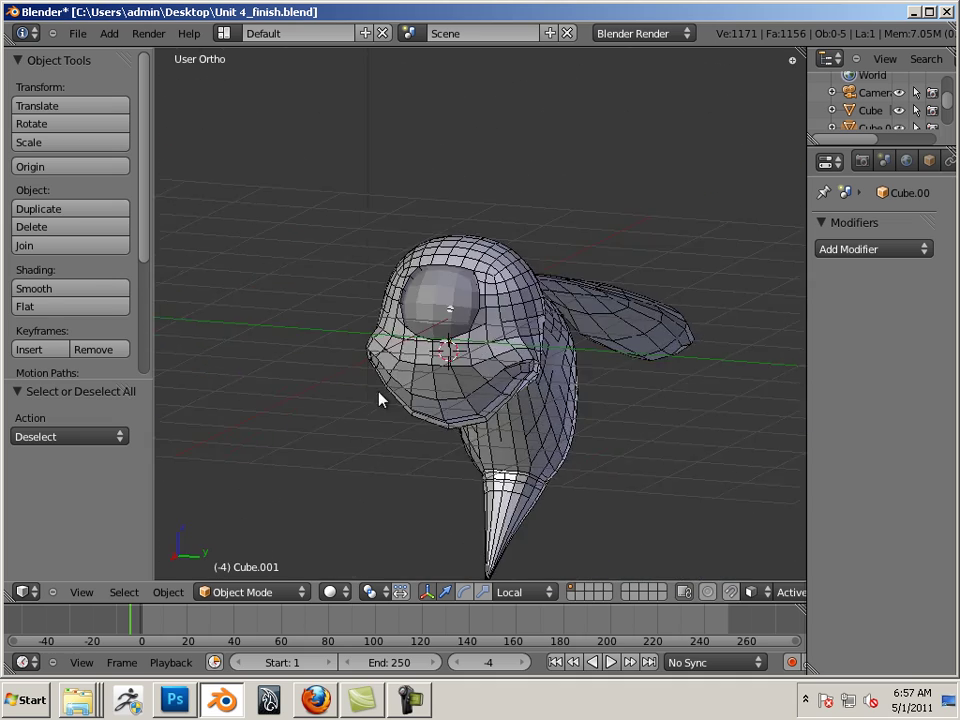
pyautogui.scroll(5, 392, 392)
pyautogui.moveTo(529, 450); pyautogui.dragTo(530, 262, button='middle')
pyautogui.scroll(-3, 475, 420)
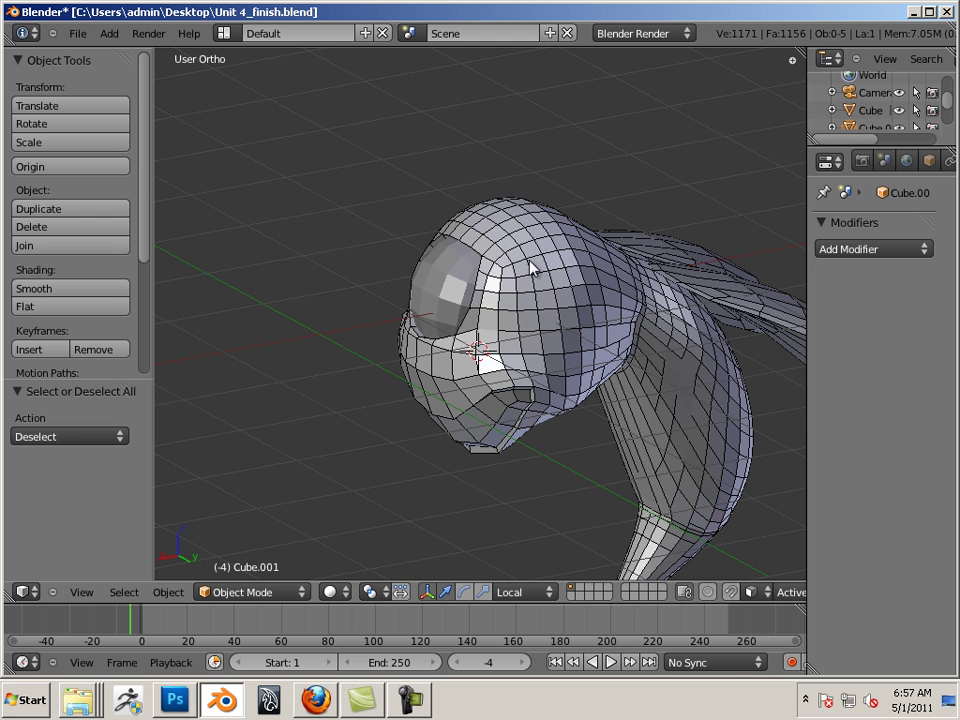
pyautogui.moveTo(530, 250); pyautogui.dragTo(541, 257, button='middle')
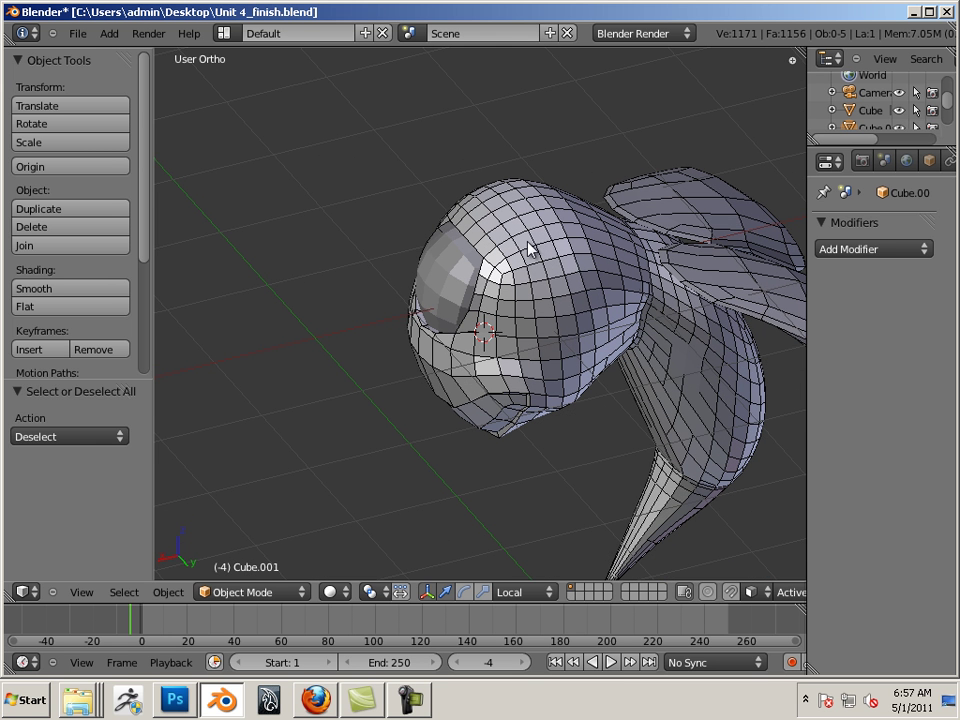
pyautogui.moveTo(564, 311); pyautogui.dragTo(437, 249, button='middle')
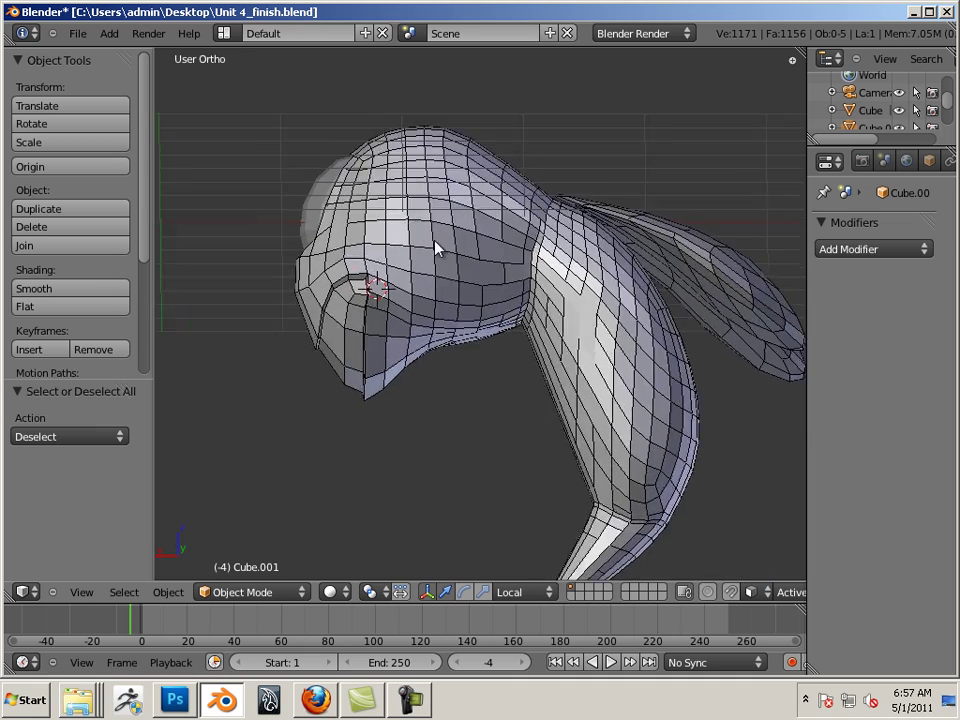
pyautogui.scroll(3, 524, 278)
pyautogui.moveTo(524, 278); pyautogui.dragTo(506, 389, button='middle')
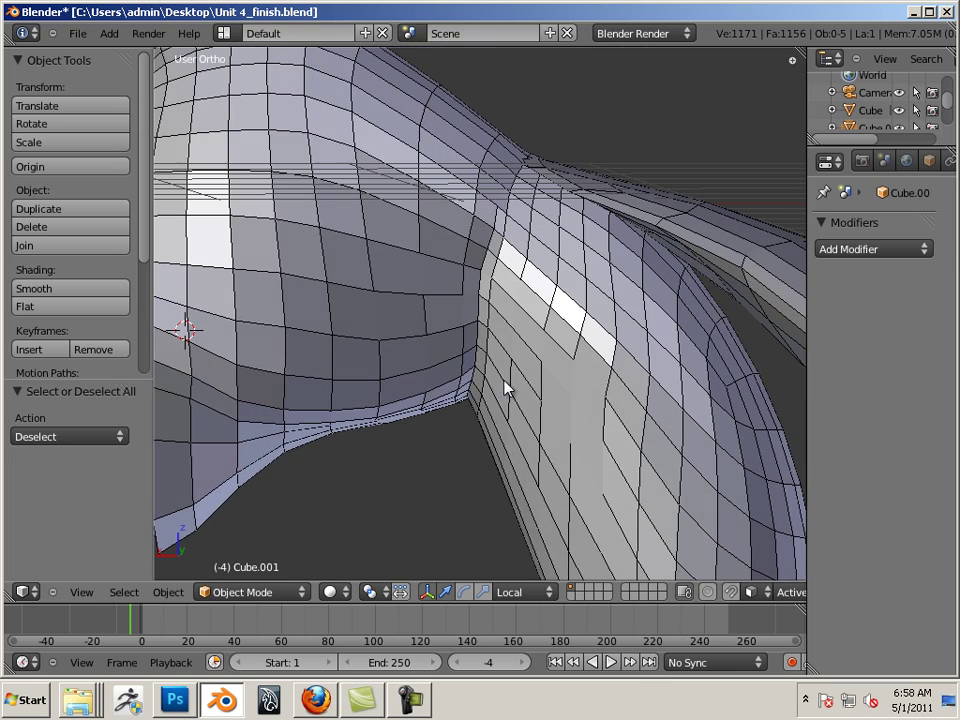